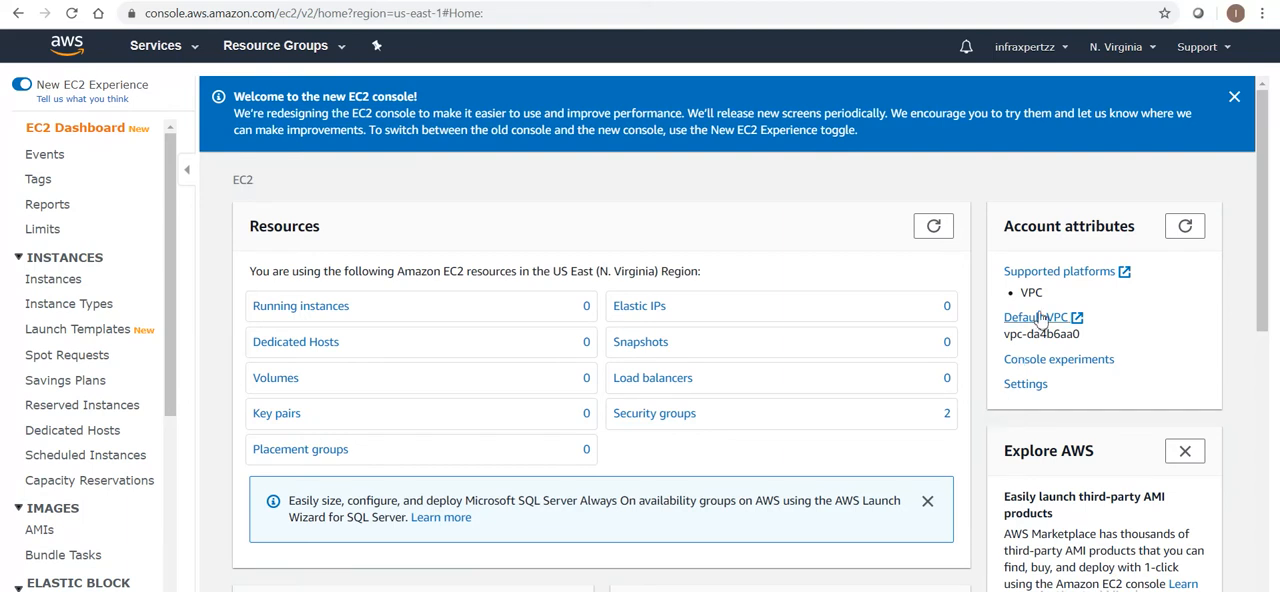
Try to delete the default VPC security group from the security groups list
{"action": "left_click", "coordinate": [690, 415]}
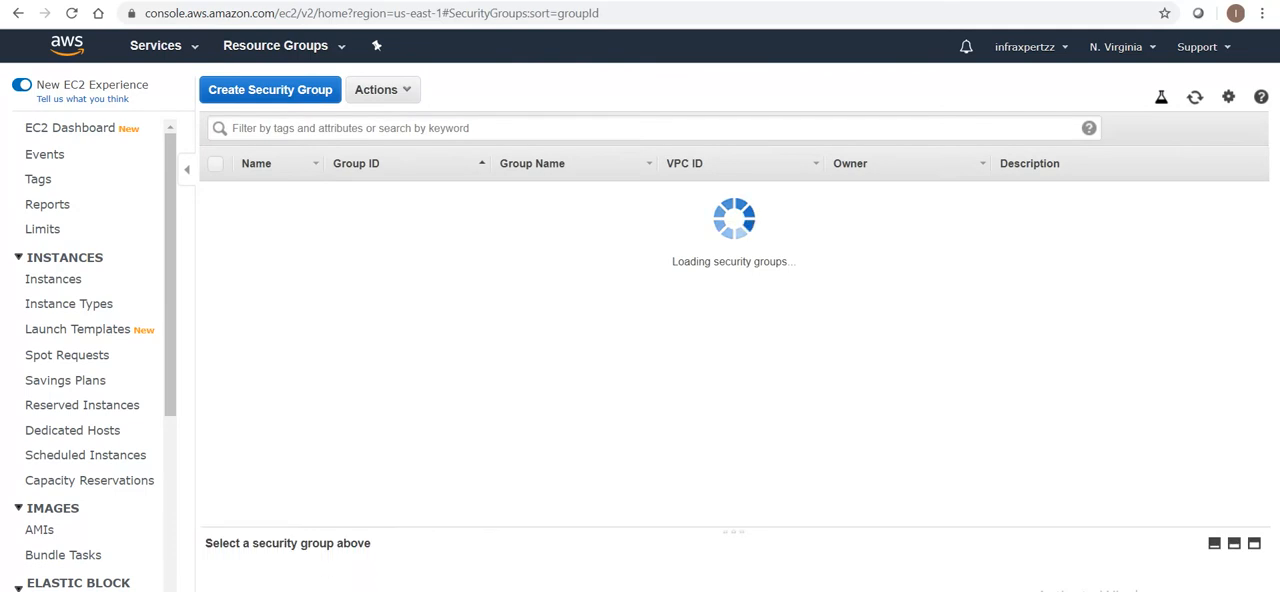
{"action": "left_click", "coordinate": [383, 89]}
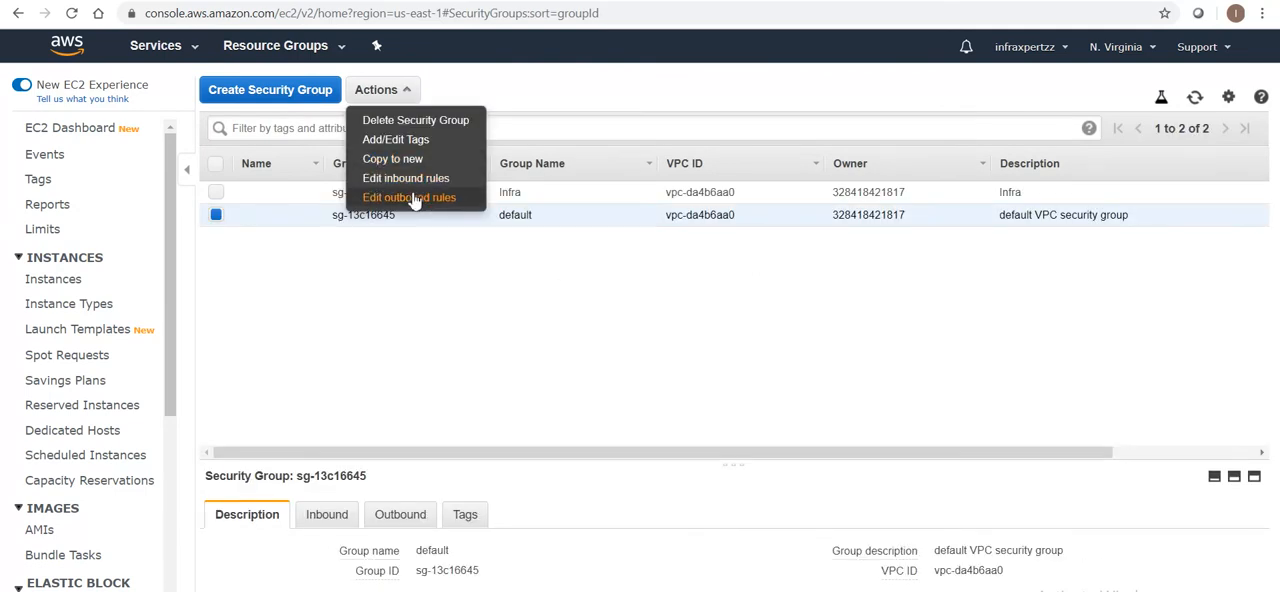
{"action": "left_click", "coordinate": [386, 121]}
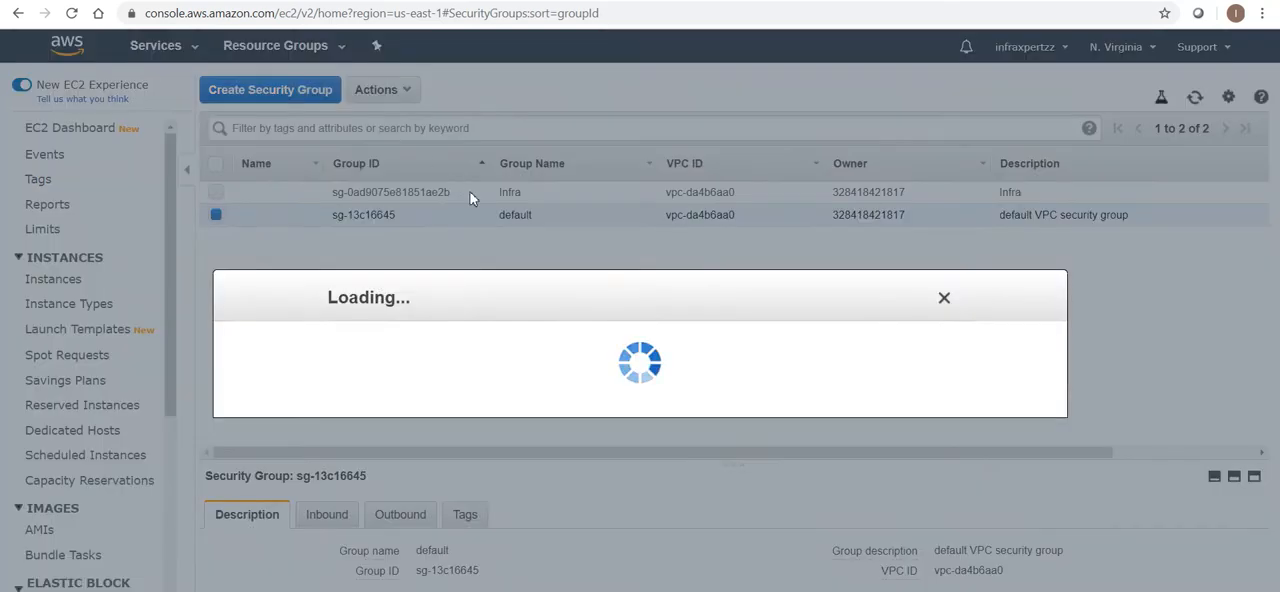
{"action": "left_click_drag", "start_coordinate": [261, 333], "coordinate": [562, 330]}
{"action": "left_click_drag", "start_coordinate": [375, 358], "coordinate": [628, 364]}
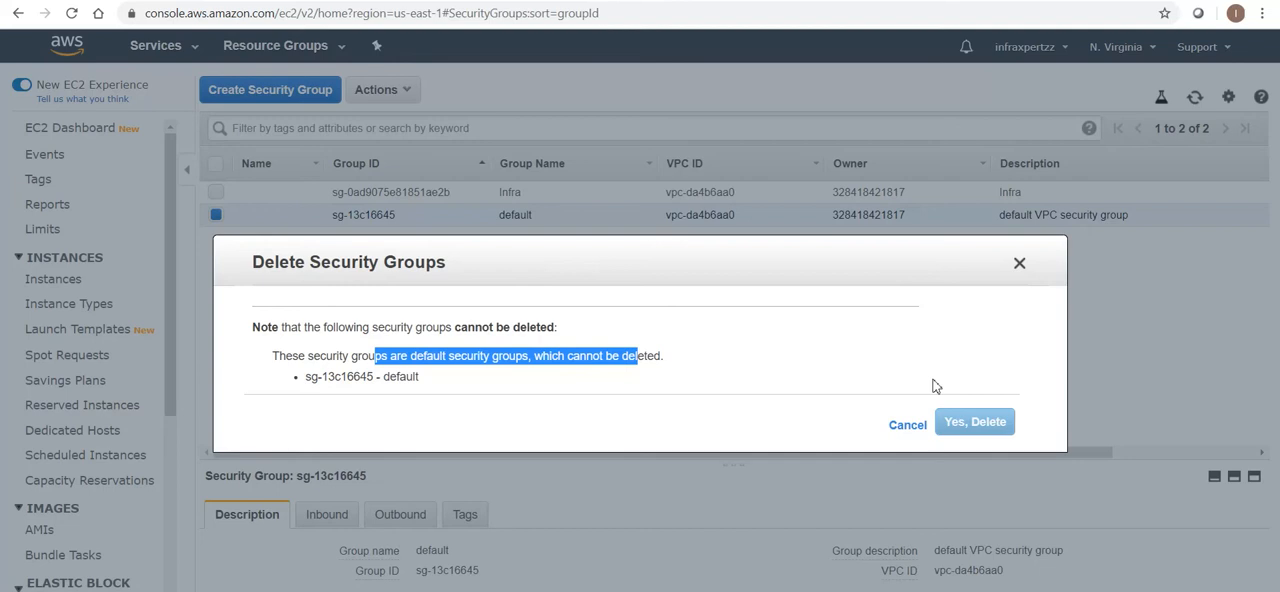
{"action": "left_click", "coordinate": [910, 425]}
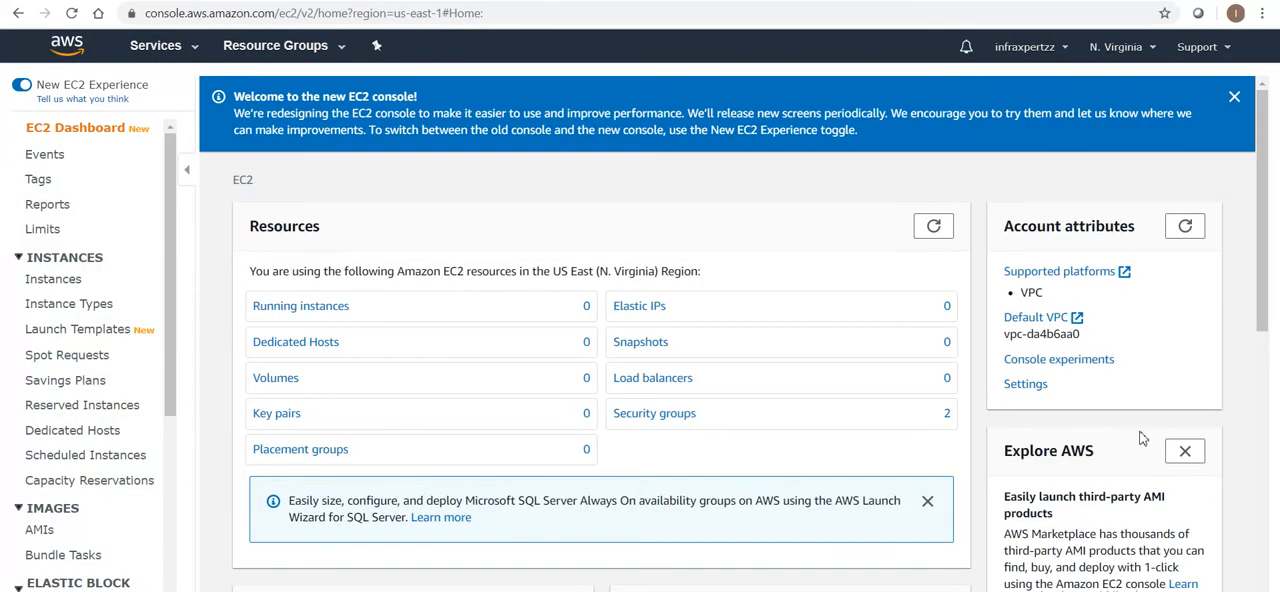
Start launching a new EC2 instance from the Amazon Linux 2 AMI (HVM), SSD Volume Type, 64-bit (x86)
{"action": "left_click_drag", "start_coordinate": [1268, 280], "coordinate": [1265, 383]}
{"action": "left_click", "coordinate": [350, 487]}
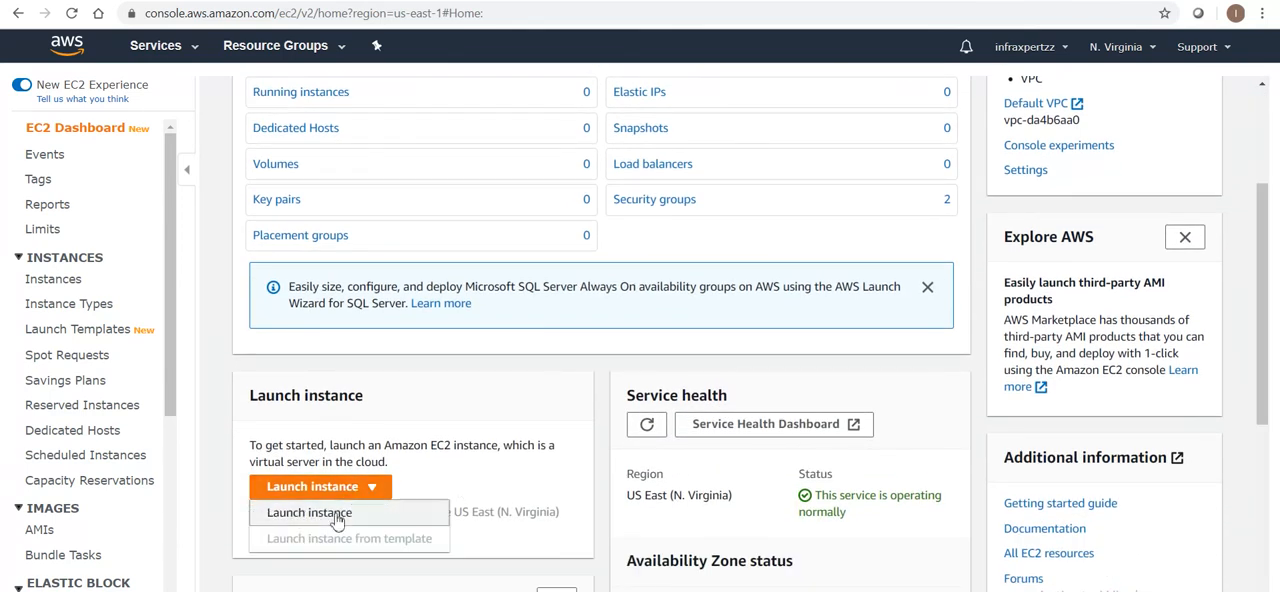
{"action": "left_click", "coordinate": [338, 514]}
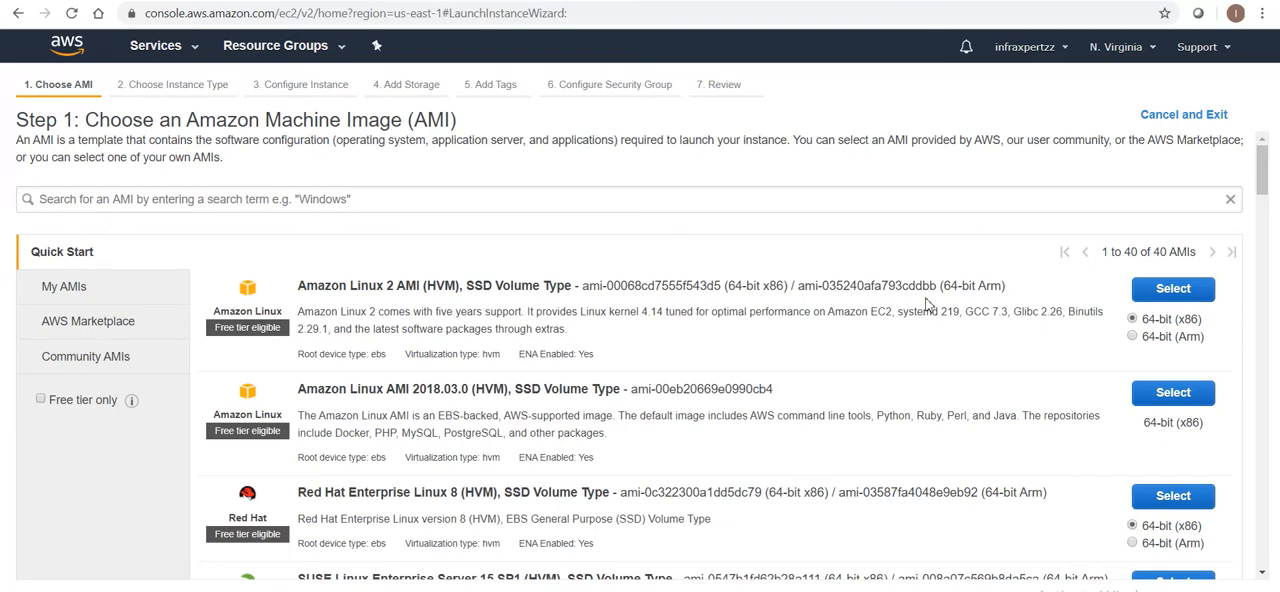
{"action": "left_click", "coordinate": [1172, 290]}
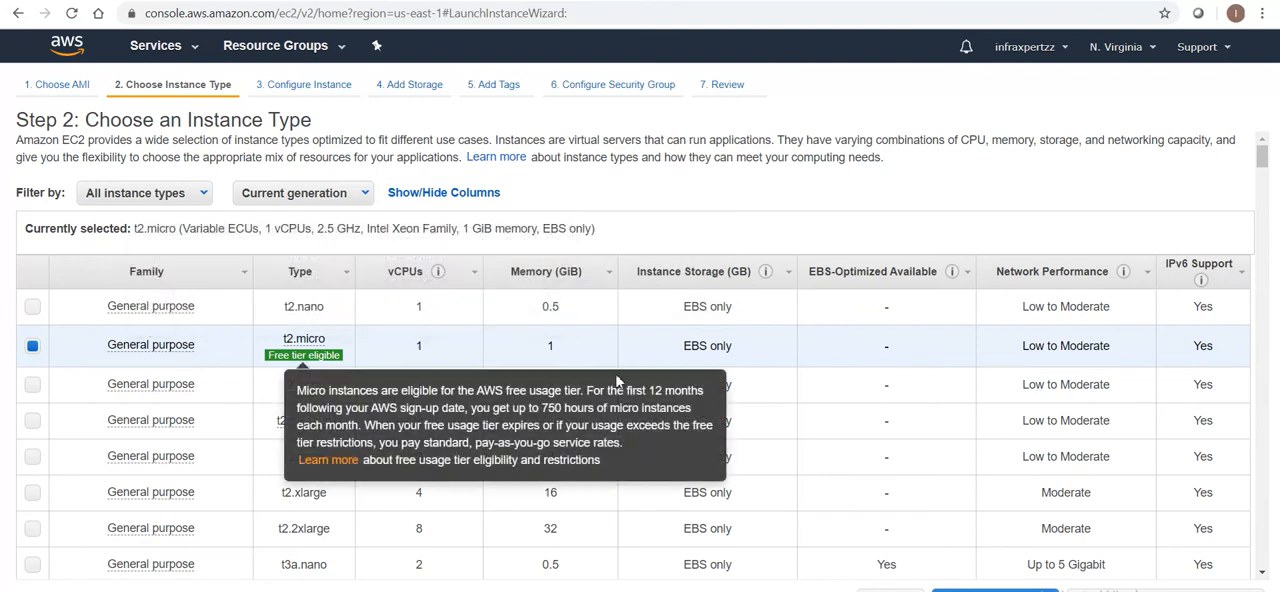
Accept the t2.micro instance type and the default instance details, and proceed to the storage settings
{"action": "left_click_drag", "start_coordinate": [1262, 158], "coordinate": [1261, 170]}
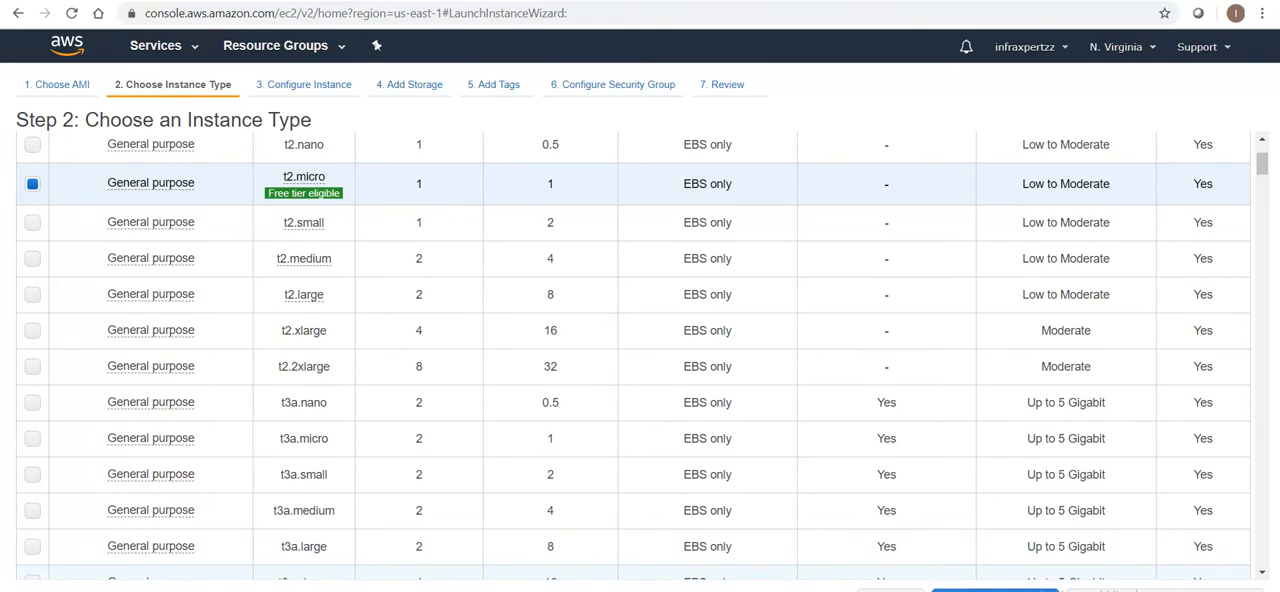
{"action": "left_click", "coordinate": [1150, 590]}
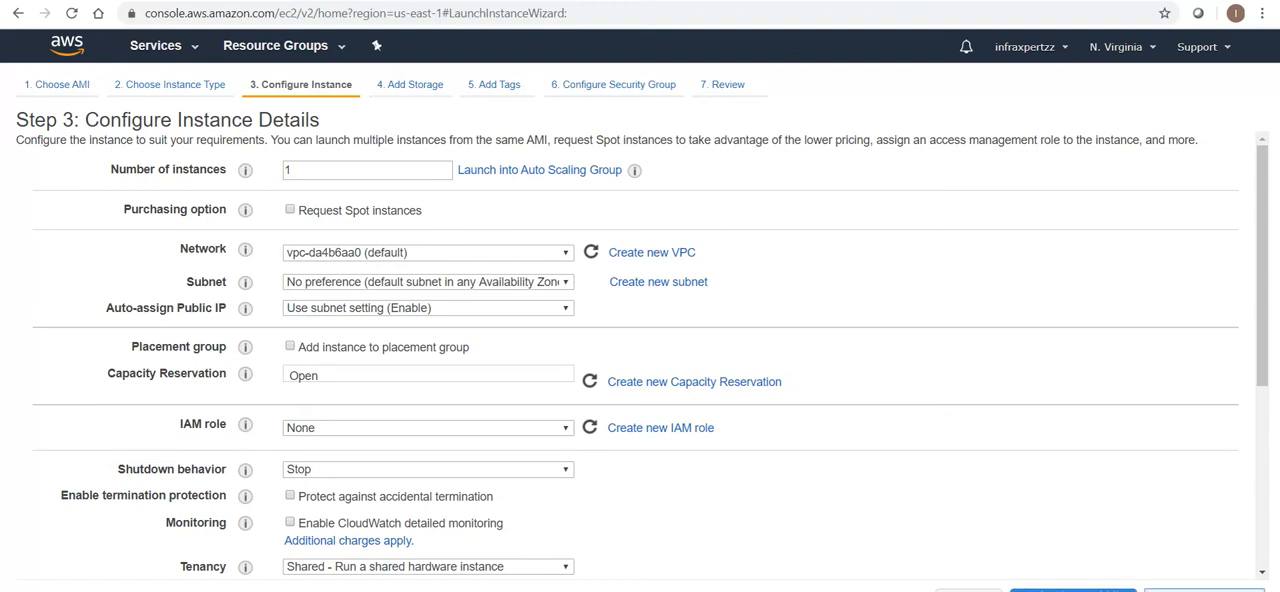
{"action": "left_click", "coordinate": [1073, 589]}
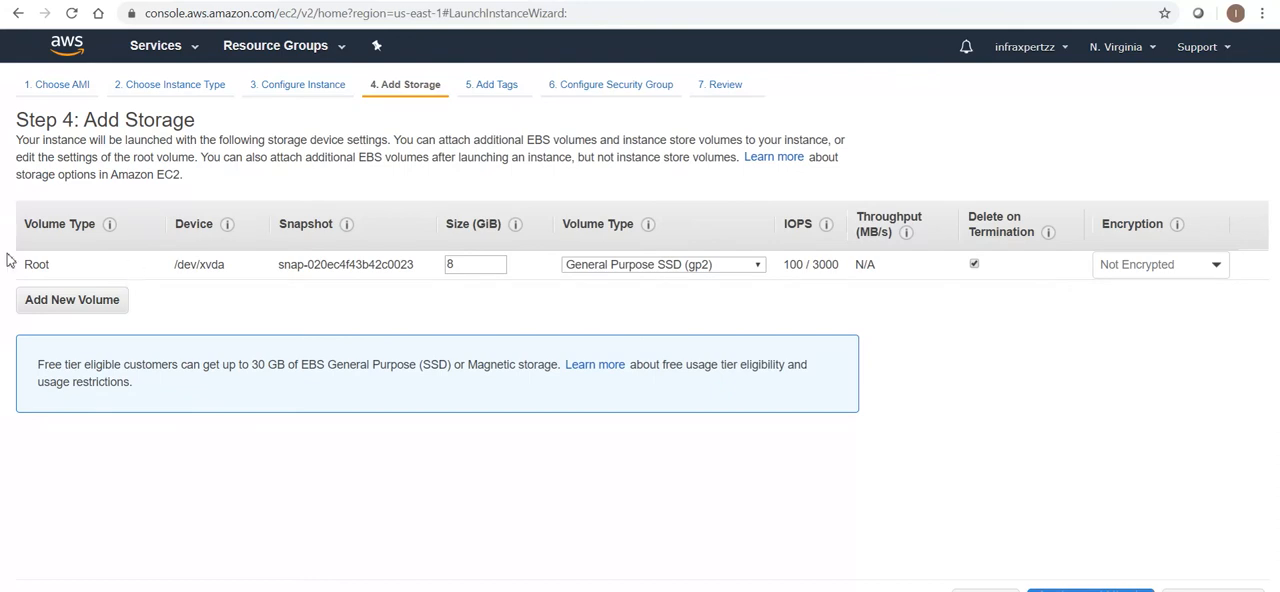
Try the default aws/ebs key as the root volume's encryption and return it to Not Encrypted
{"action": "mouse_move", "coordinate": [42, 268]}
{"action": "left_mouse_down"}
{"action": "mouse_move", "coordinate": [71, 268]}
{"action": "mouse_move", "coordinate": [41, 266]}
{"action": "left_mouse_up"}
{"action": "left_click", "coordinate": [84, 267]}
{"action": "left_click", "coordinate": [1142, 265]}
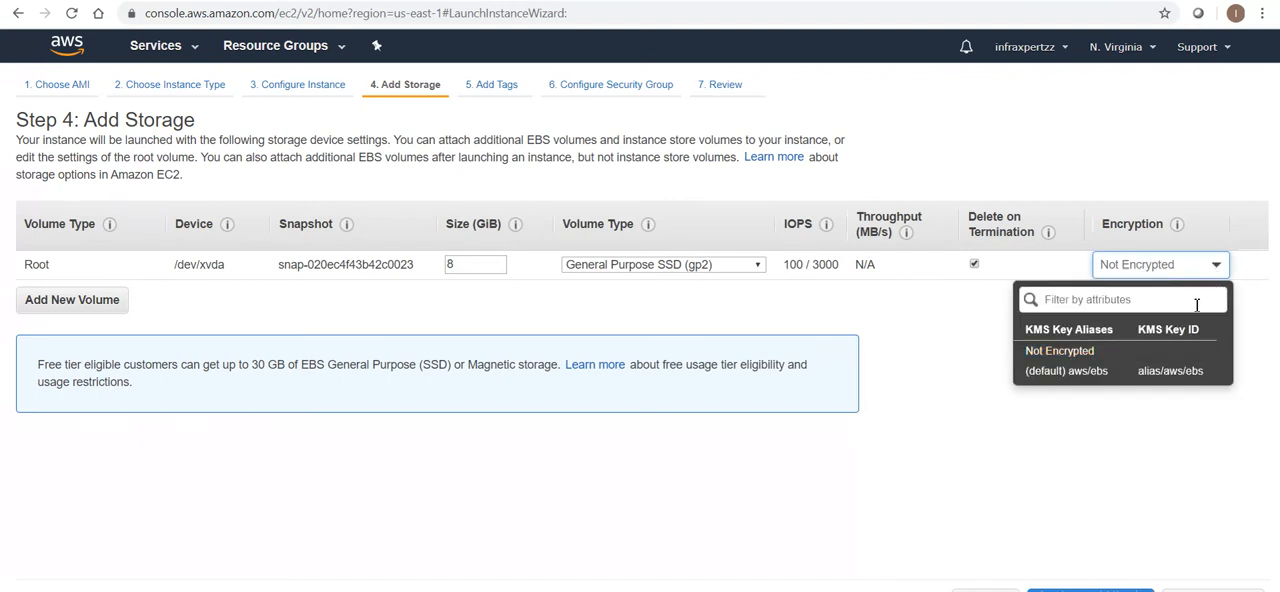
{"action": "left_click", "coordinate": [1162, 372]}
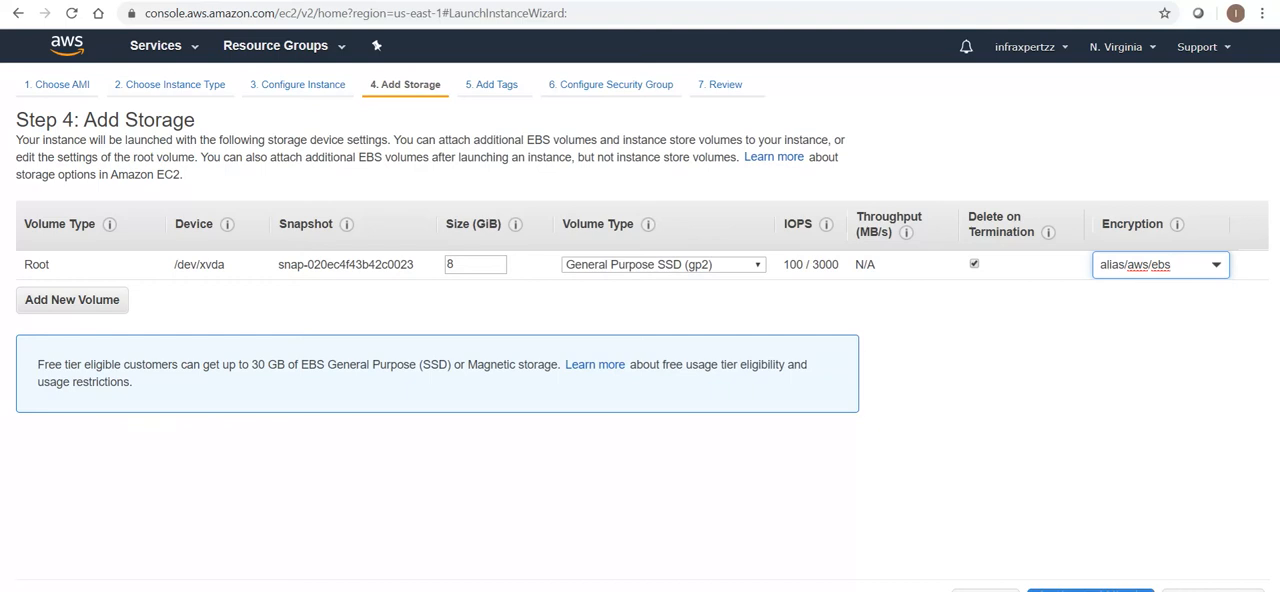
{"action": "left_click", "coordinate": [1154, 265]}
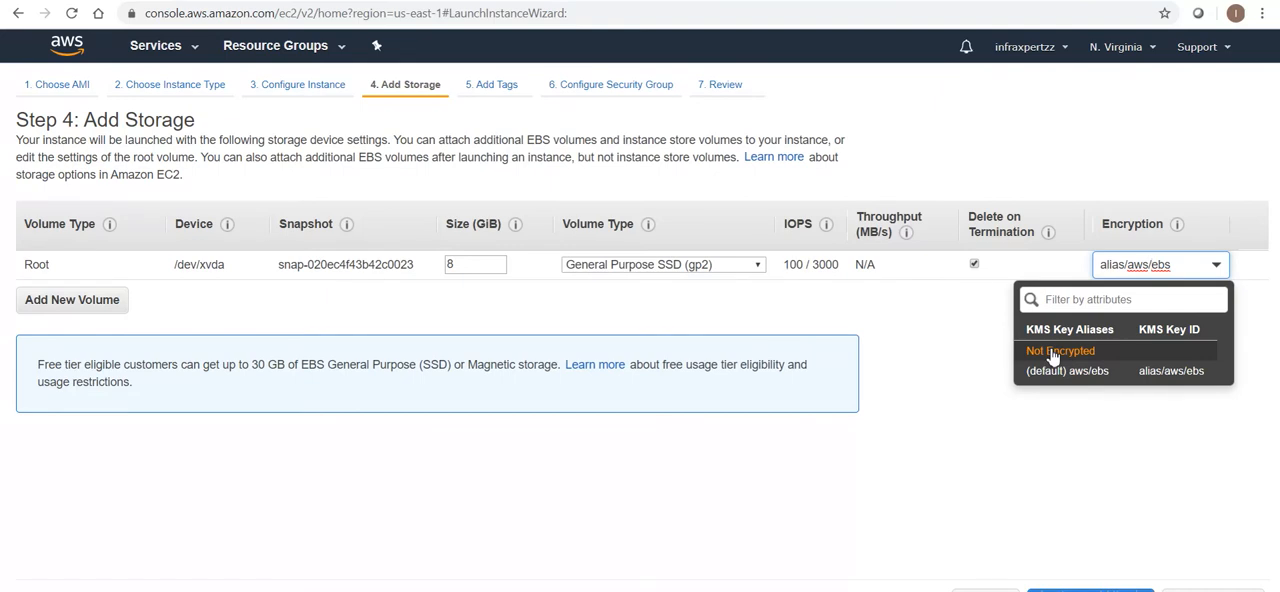
{"action": "left_click", "coordinate": [1053, 355]}
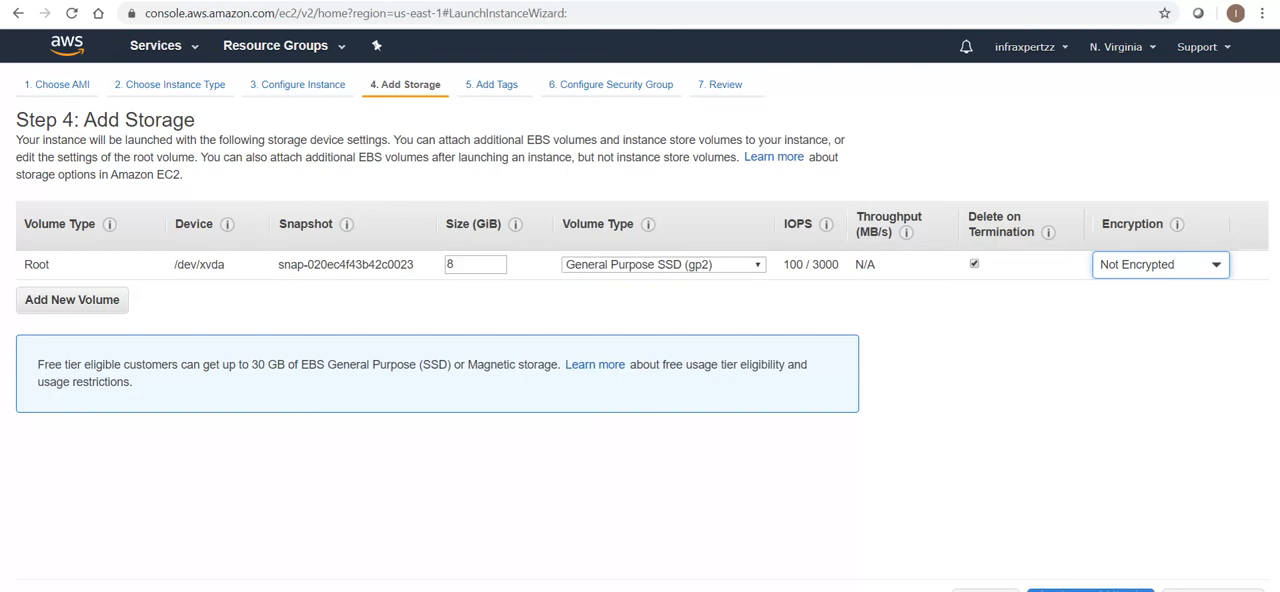
Accept the storage settings and add a tag with key Department and value Infra Xpertzz
{"action": "left_click", "coordinate": [1213, 590]}
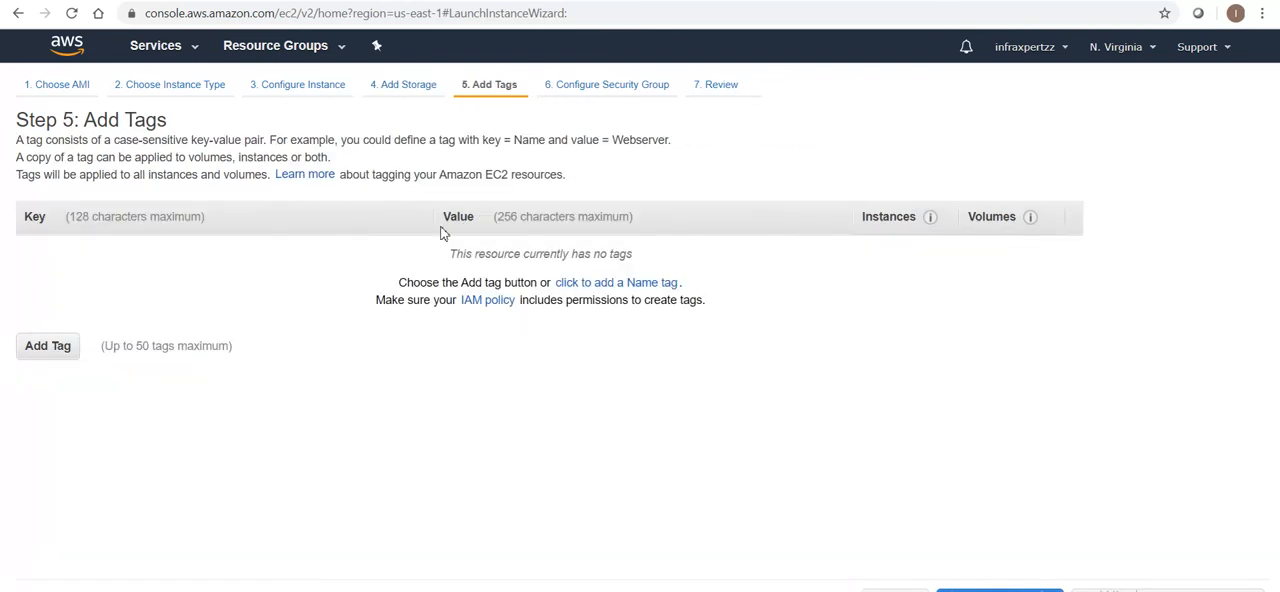
{"action": "left_click", "coordinate": [32, 350]}
{"action": "left_click", "coordinate": [142, 259]}
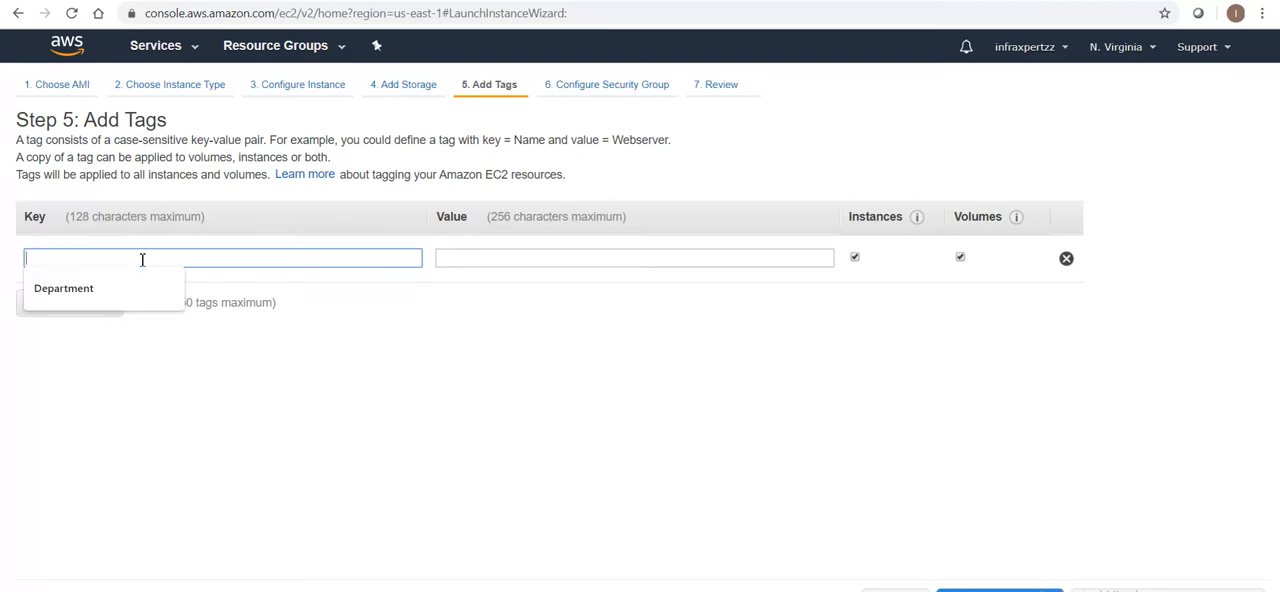
{"action": "left_click", "coordinate": [104, 289]}
{"action": "left_click", "coordinate": [438, 259]}
{"action": "left_click", "coordinate": [470, 290]}
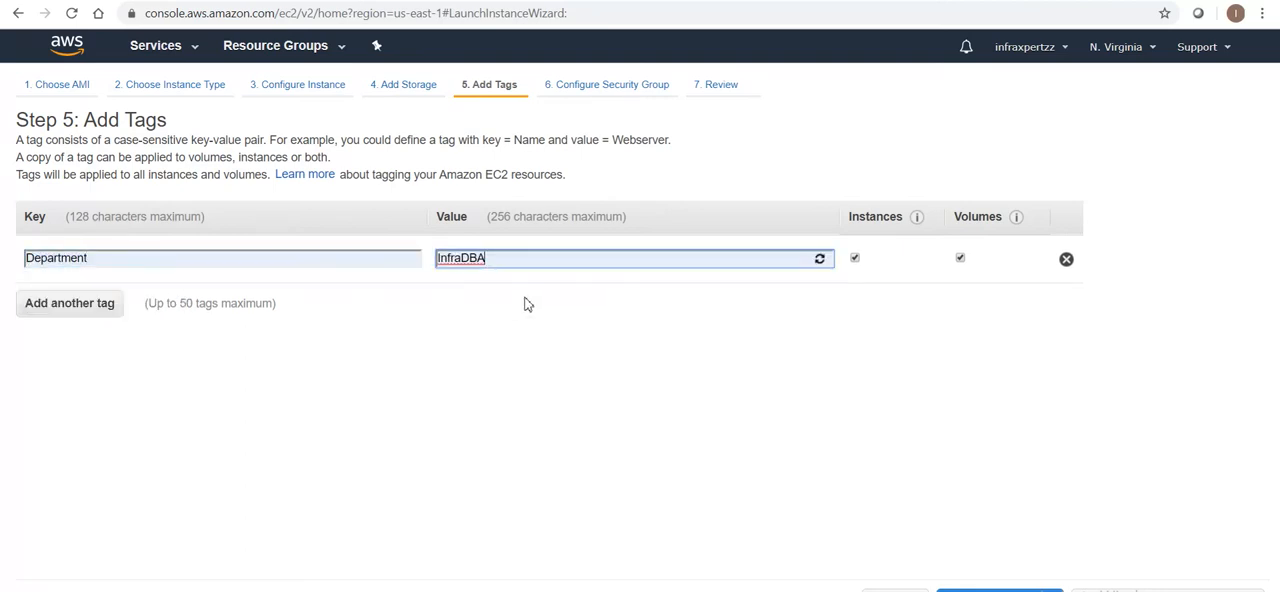
{"action": "key", "text": "BackSpace"}
{"action": "key", "text": "BackSpace"}
{"action": "key", "text": "BackSpace"}
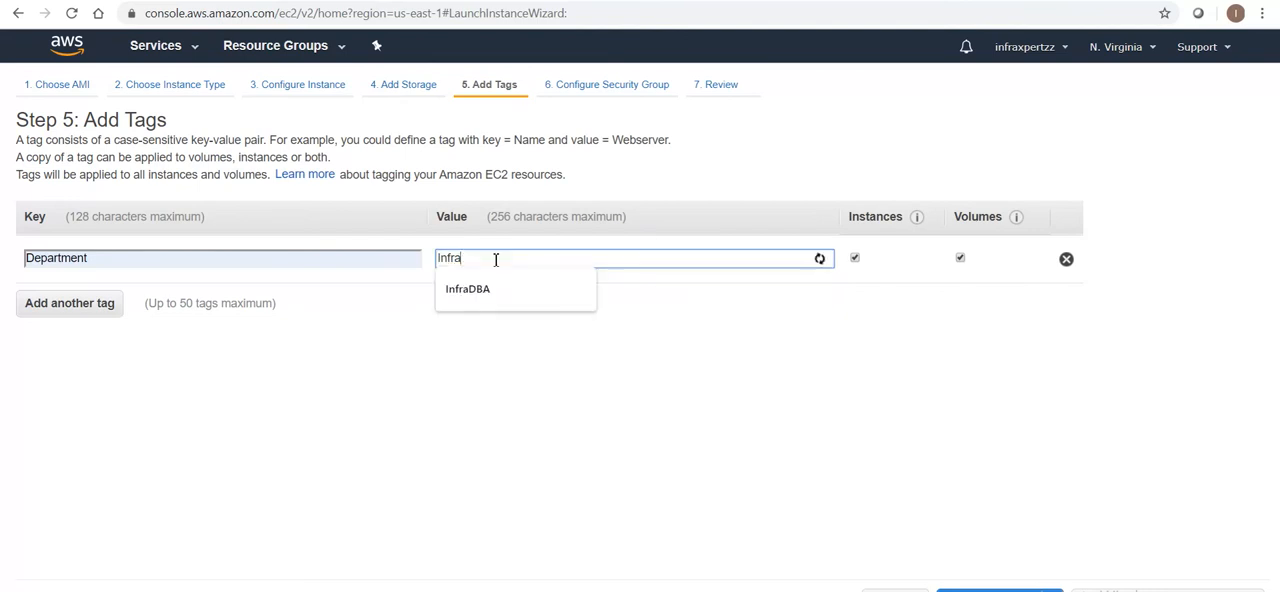
{"action": "type", "text": "Xpertzz"}
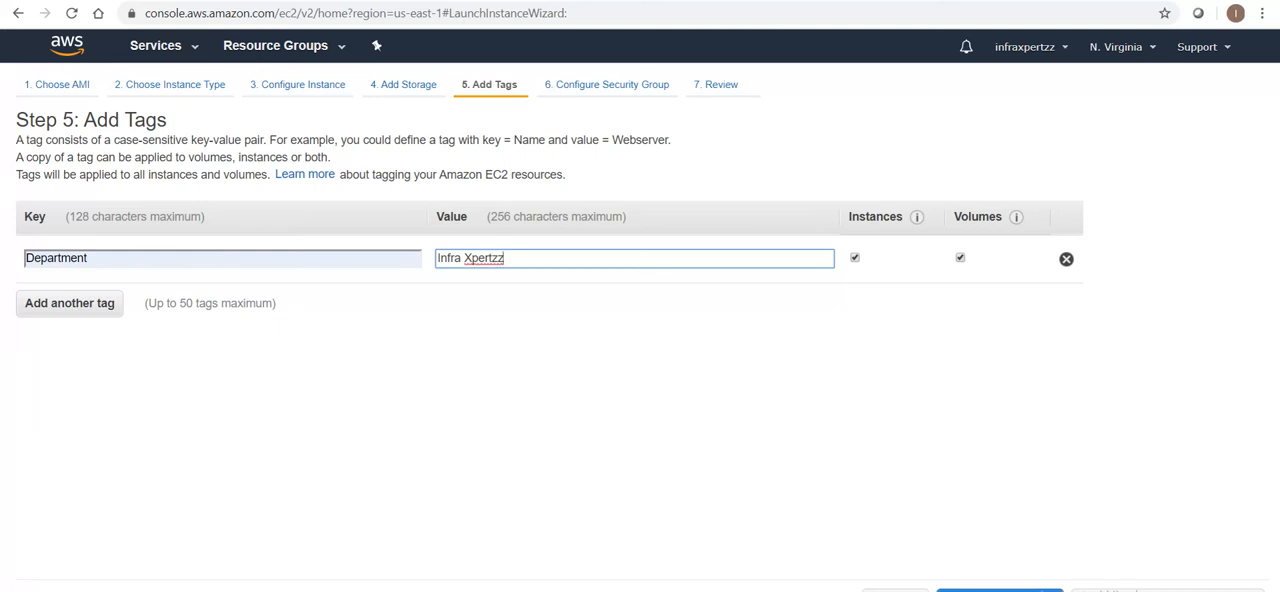
Assign the existing Infra security group to the instance, check its inbound rules and proceed to the launch review
{"action": "left_click", "coordinate": [1137, 590]}
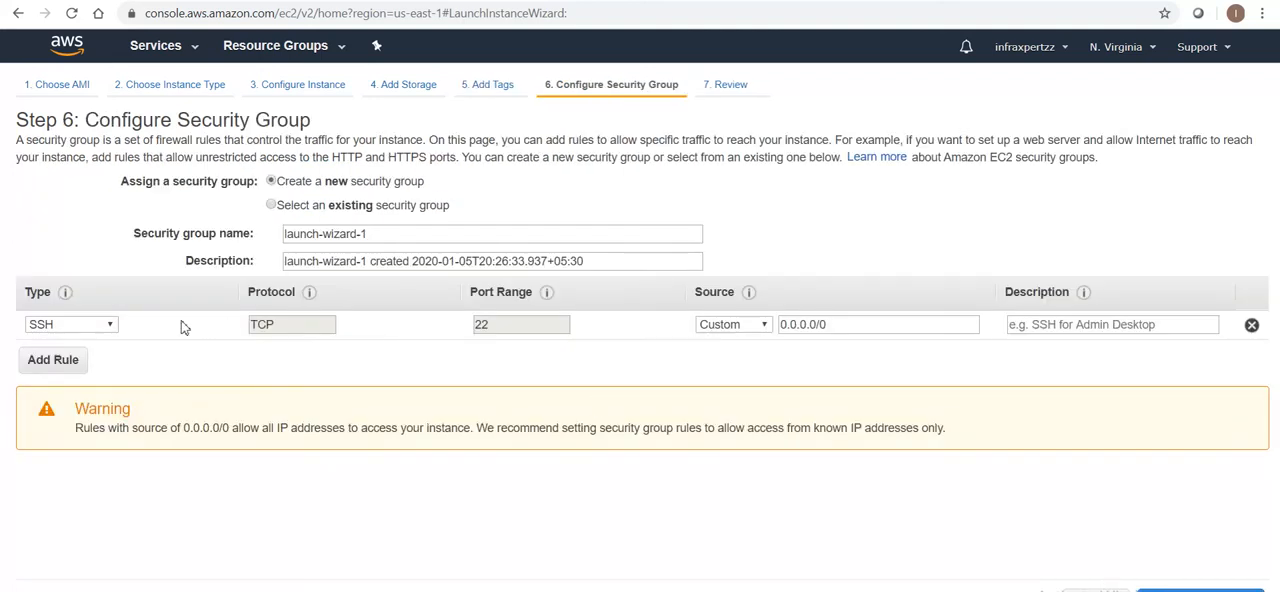
{"action": "left_click", "coordinate": [271, 205]}
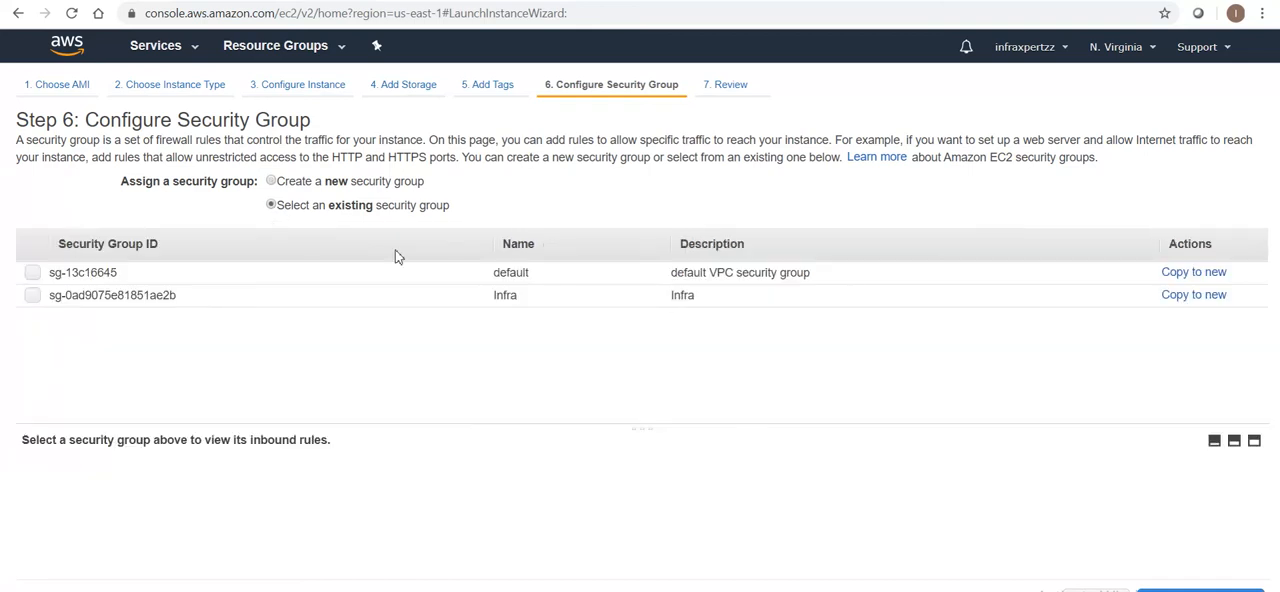
{"action": "left_click", "coordinate": [33, 297]}
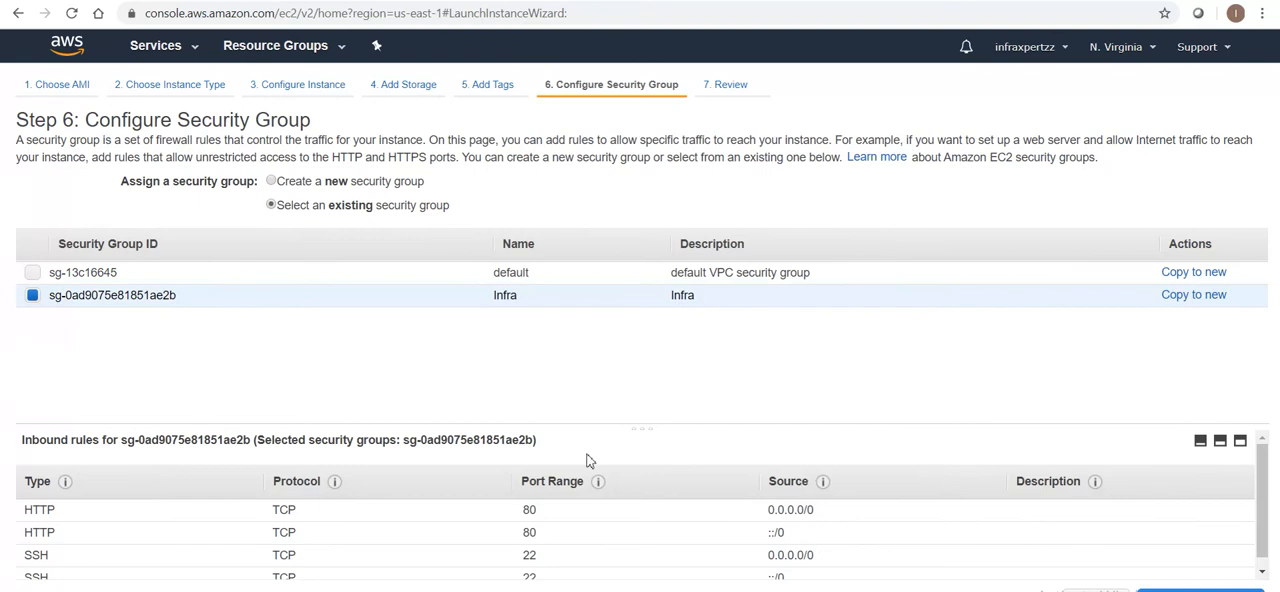
{"action": "scroll", "coordinate": [1262, 522], "scroll_direction": "down", "scroll_amount": 1}
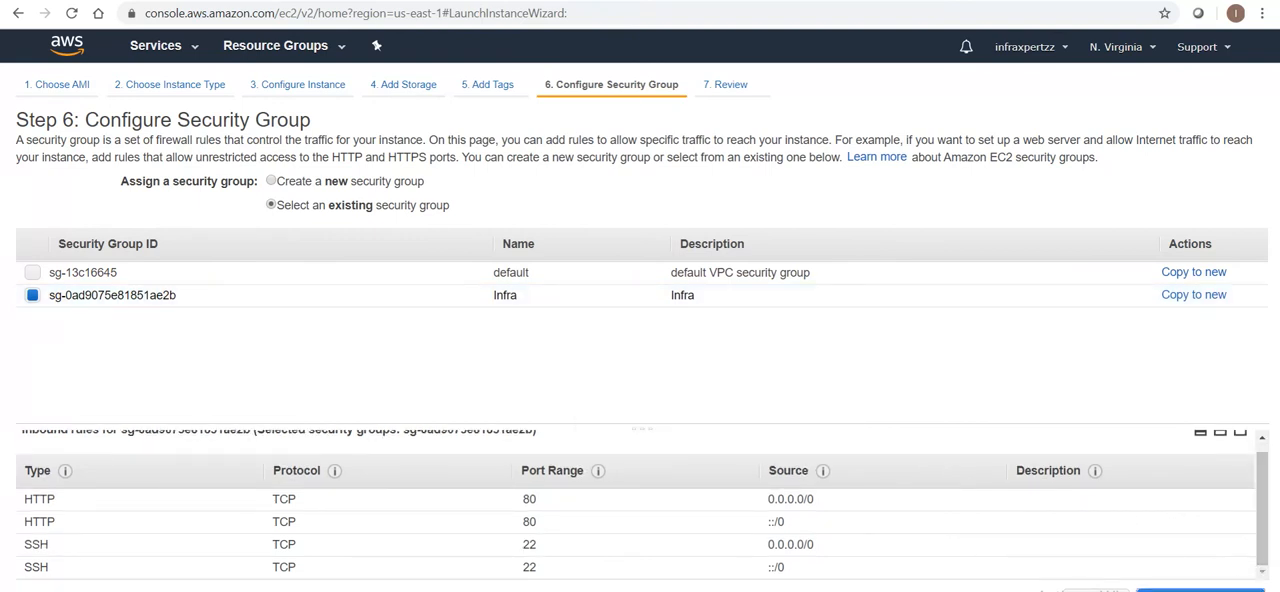
{"action": "left_click", "coordinate": [1200, 590]}
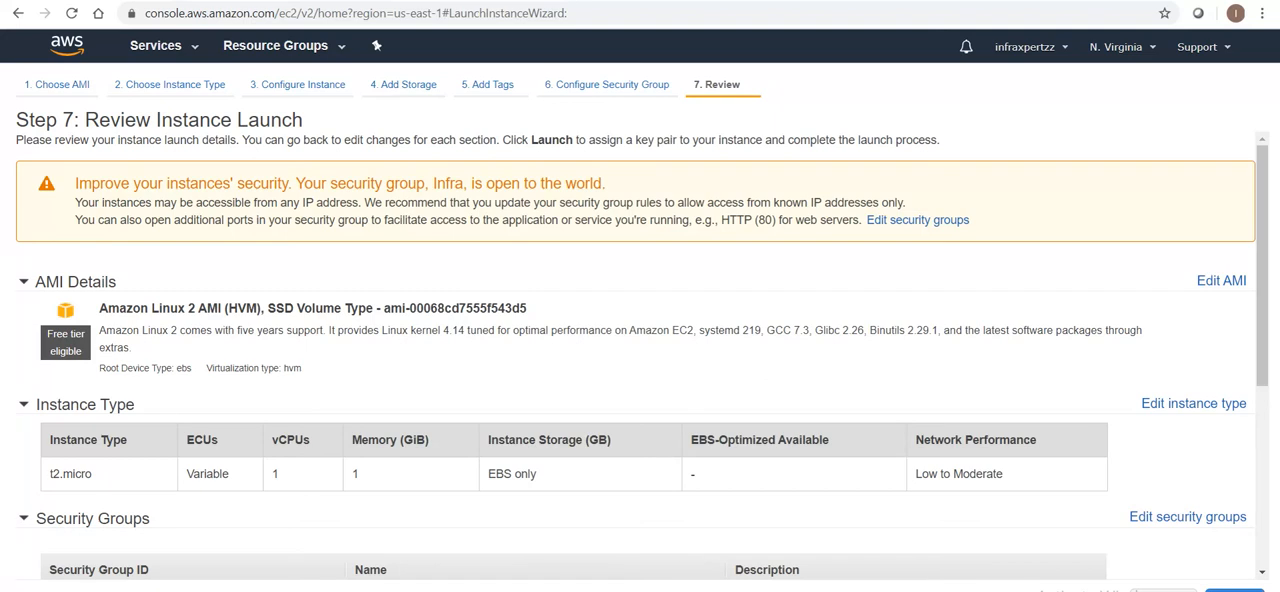
Create and download a new key pair named Infraxpertzz and launch the instance with it
{"action": "left_click", "coordinate": [1235, 590]}
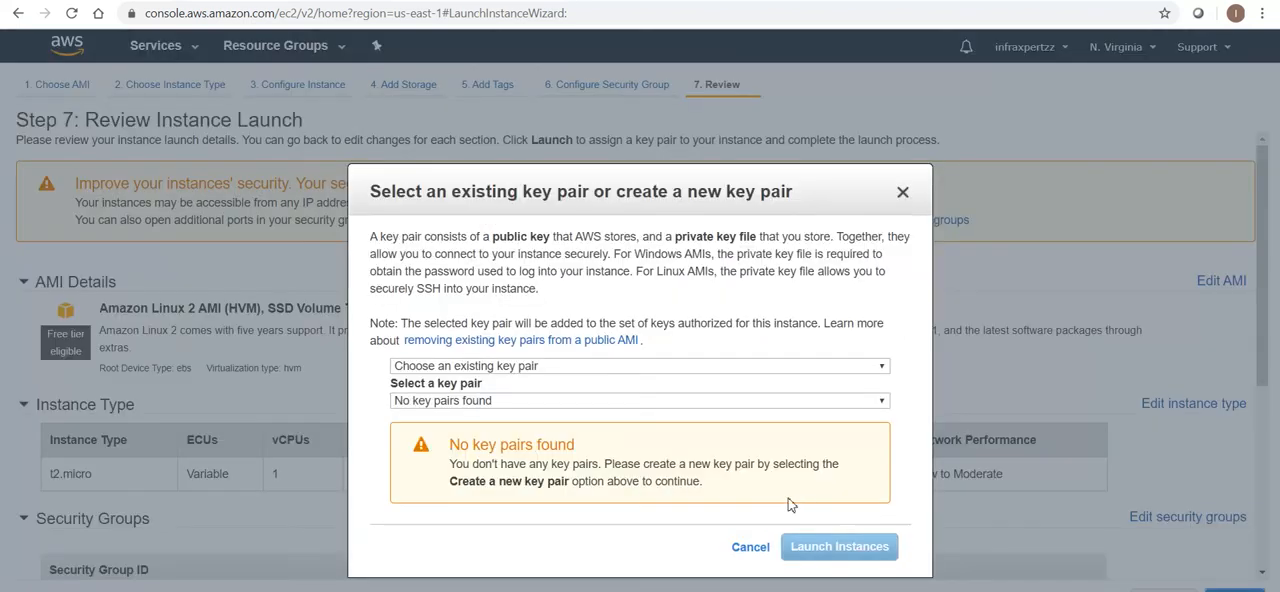
{"action": "left_click", "coordinate": [545, 366]}
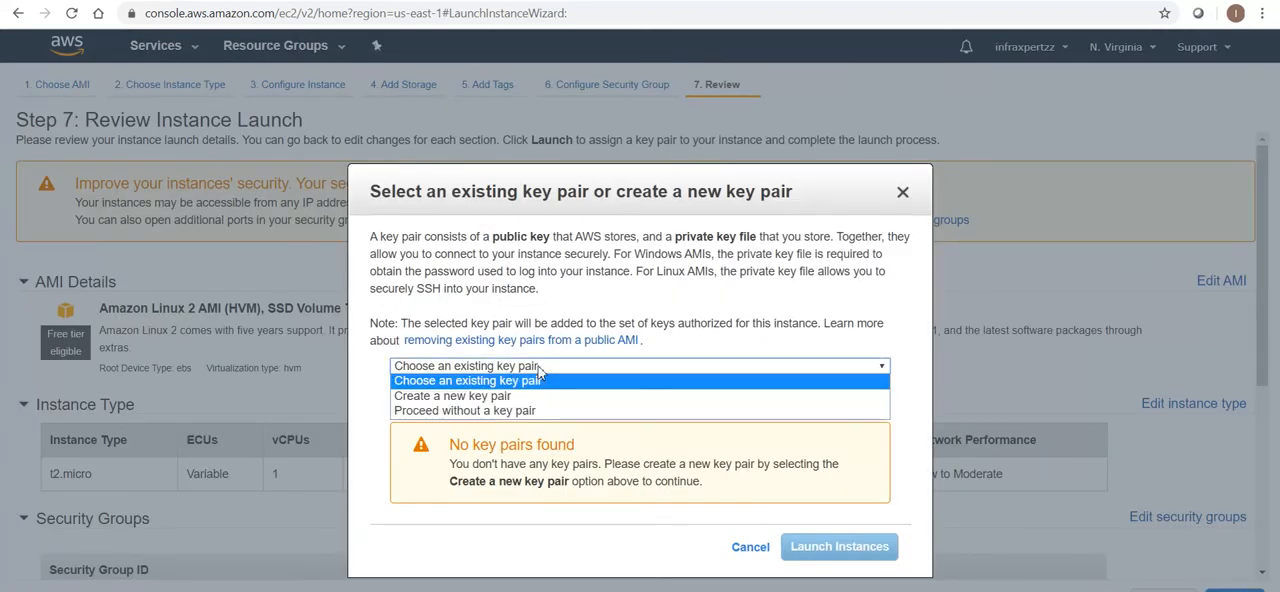
{"action": "left_click", "coordinate": [492, 397]}
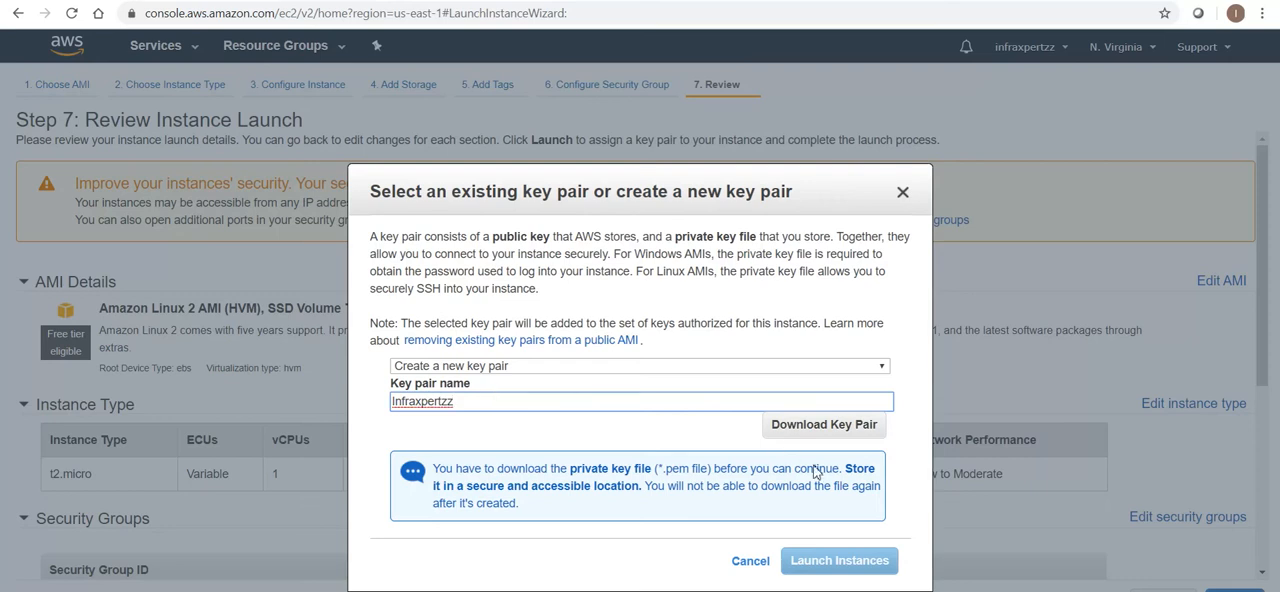
{"action": "left_click", "coordinate": [815, 427]}
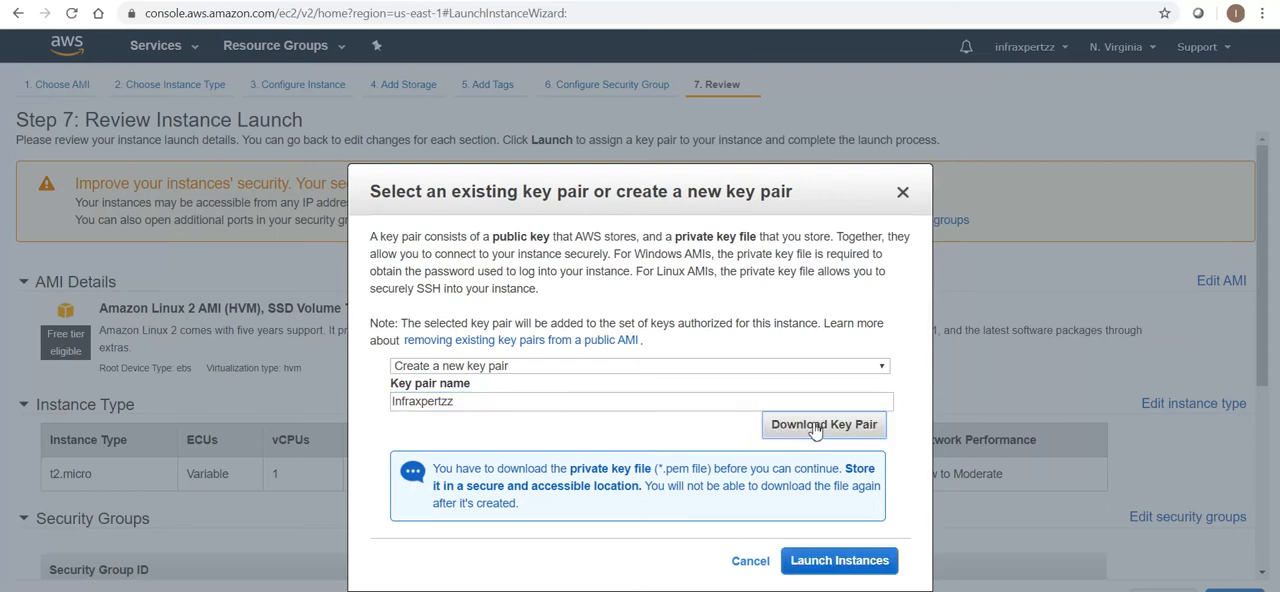
{"action": "left_click", "coordinate": [805, 561]}
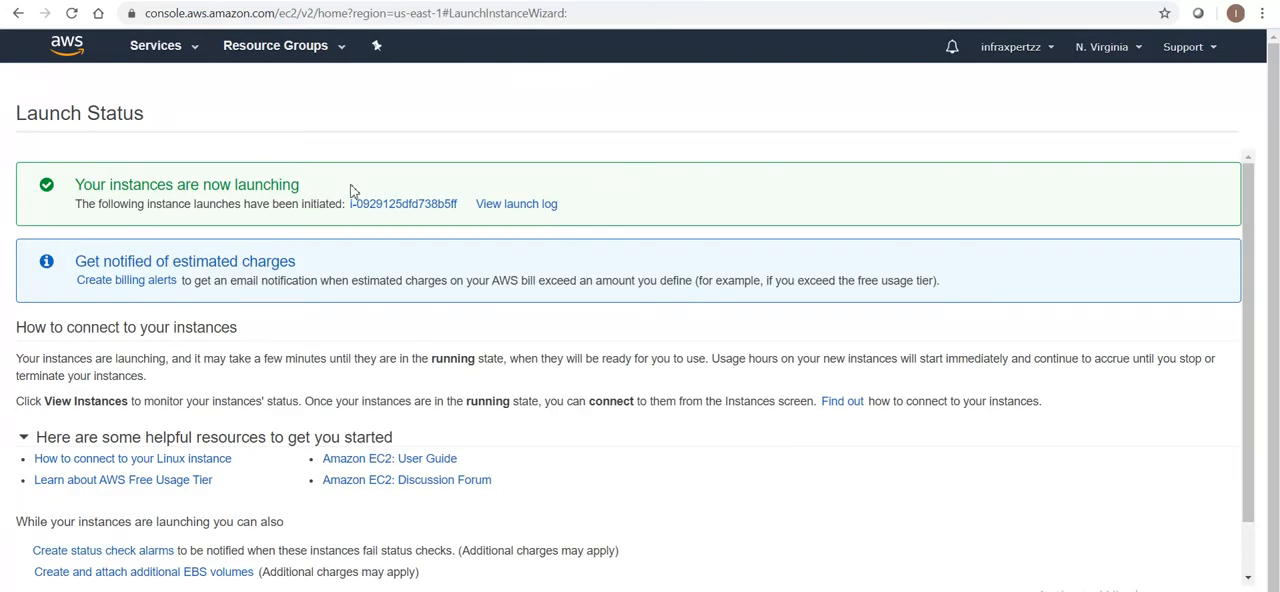
Check the launch log, then open the running EC2 instances list and refresh it to check the new instance's status
{"action": "left_click", "coordinate": [518, 206]}
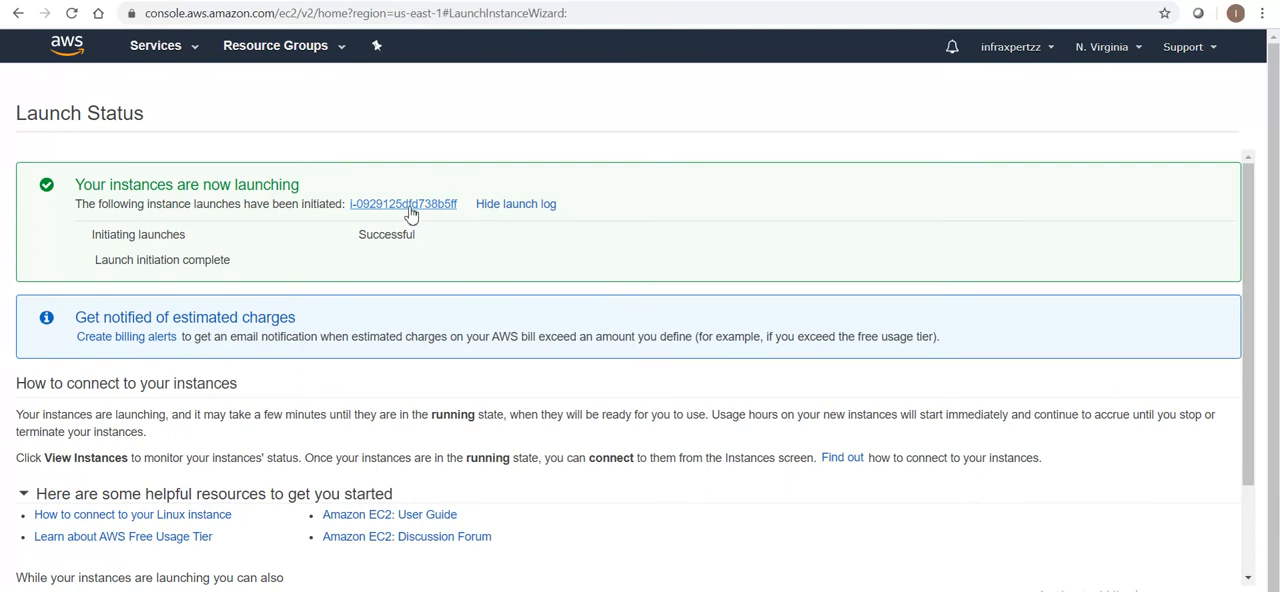
{"action": "left_click", "coordinate": [148, 55]}
{"action": "left_click", "coordinate": [259, 182]}
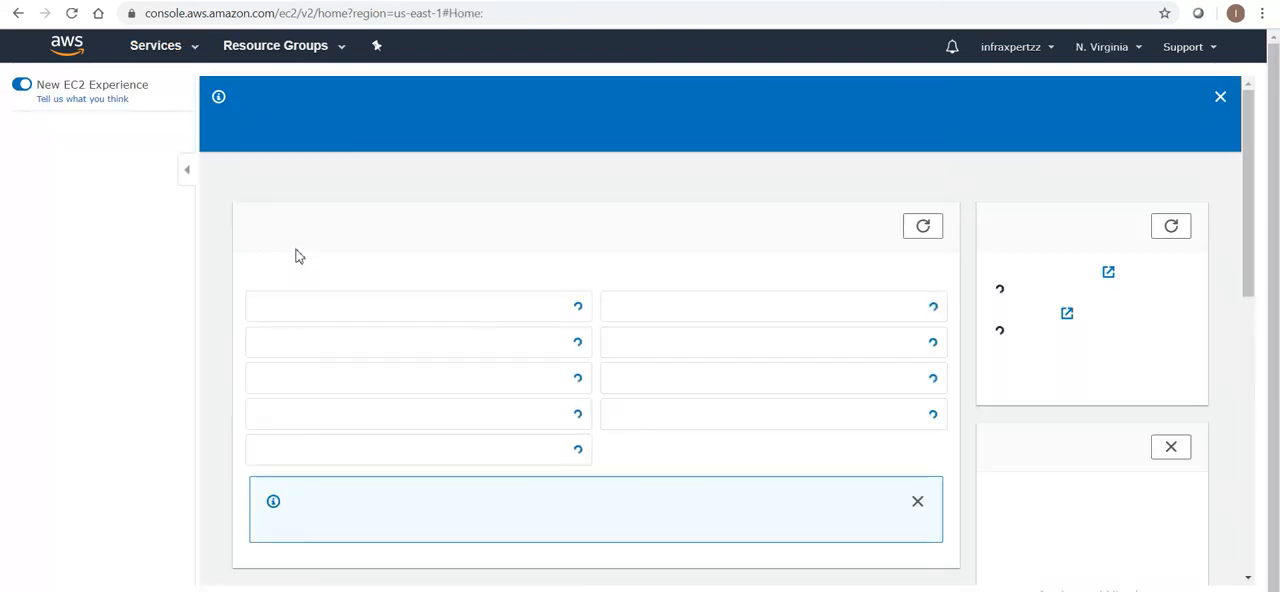
{"action": "left_click", "coordinate": [310, 311]}
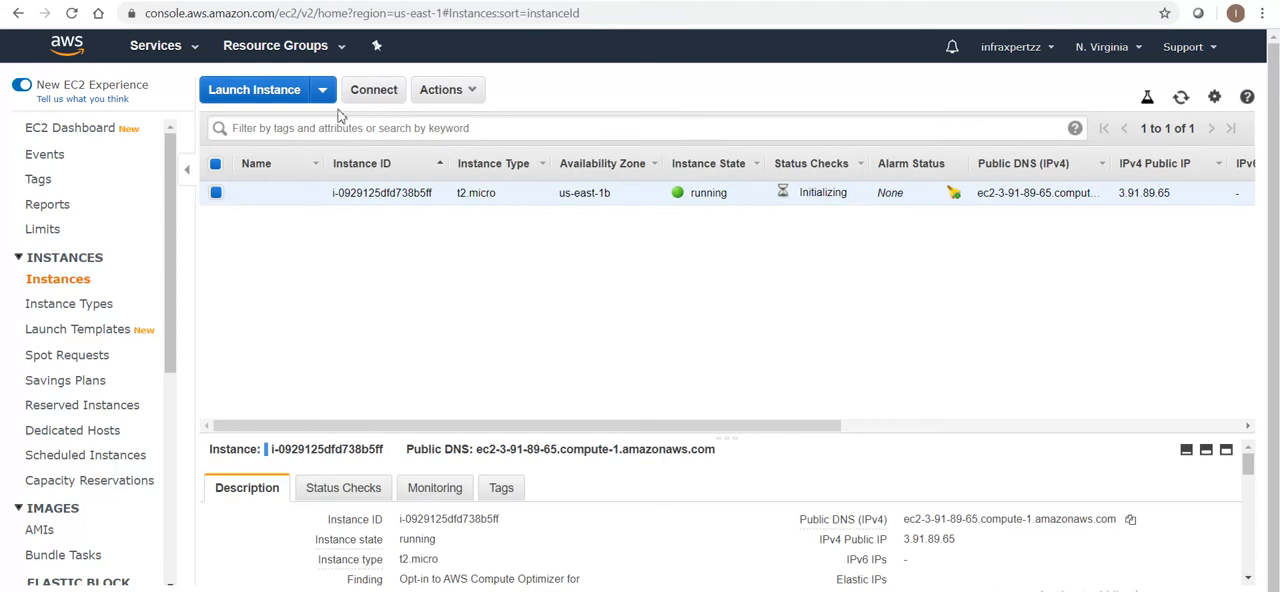
{"action": "left_click", "coordinate": [1181, 97]}
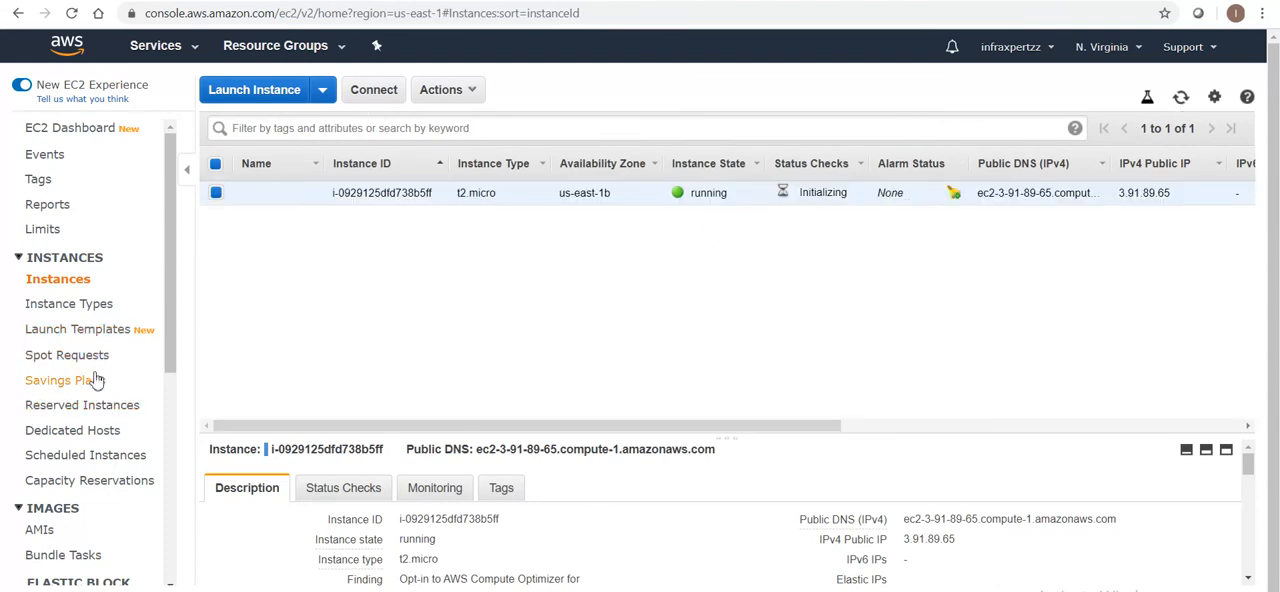
Open the EBS volumes list and check the encryption status of the instance's root volume
{"action": "left_click_drag", "start_coordinate": [172, 307], "coordinate": [107, 418]}
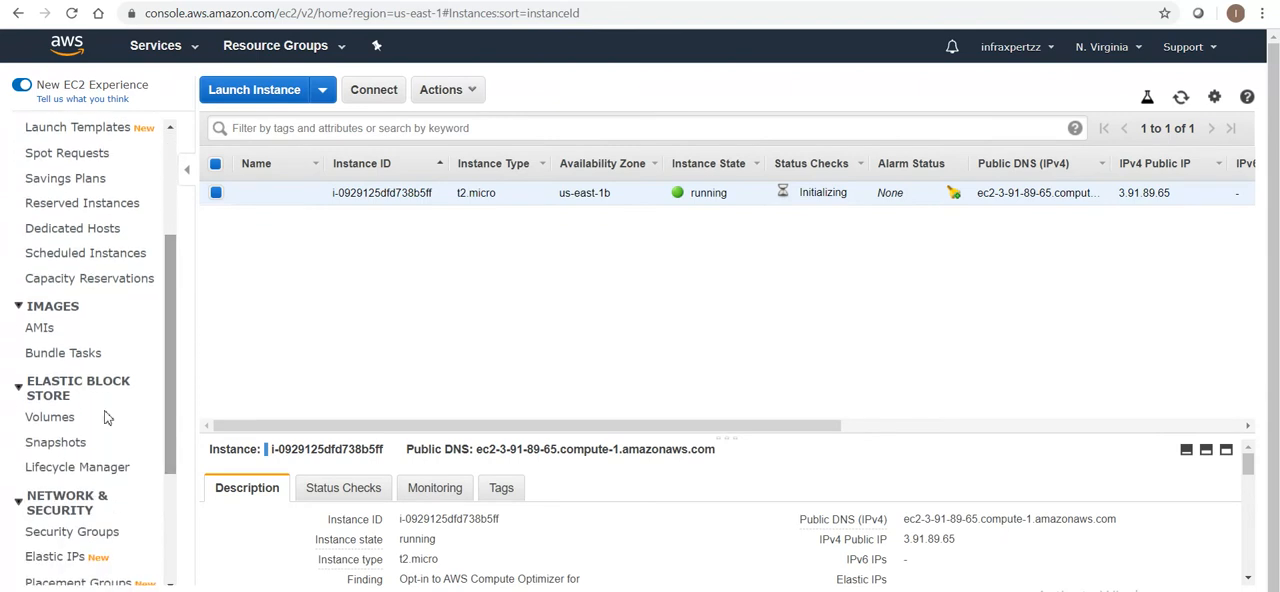
{"action": "left_click", "coordinate": [43, 420]}
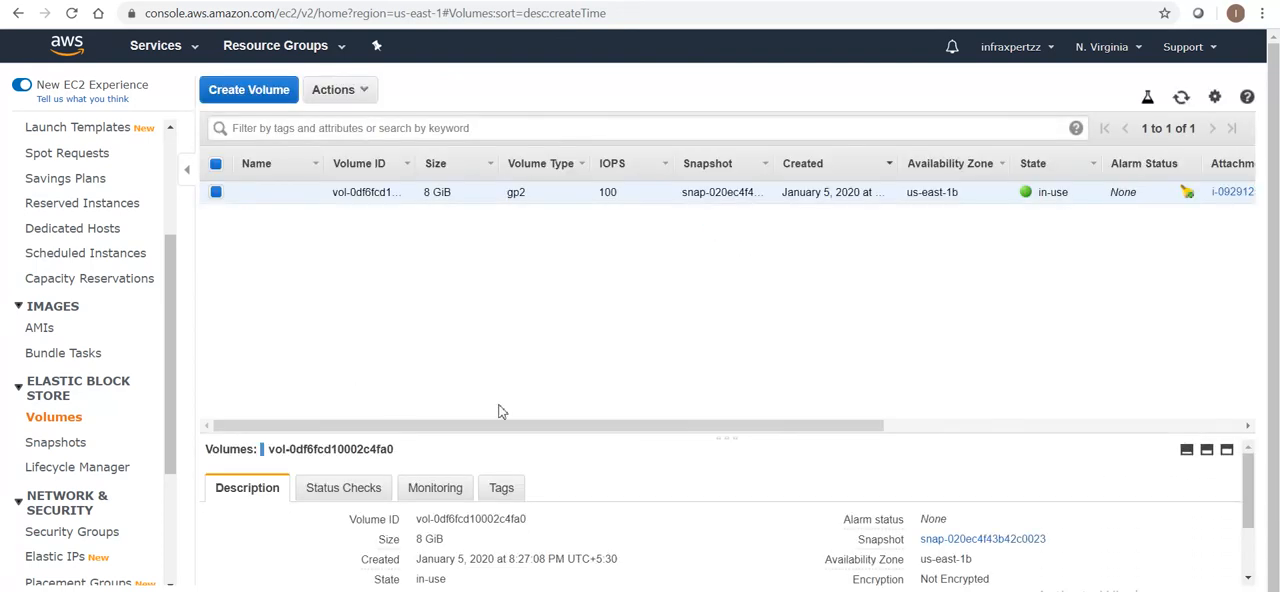
{"action": "left_click_drag", "start_coordinate": [938, 430], "coordinate": [1206, 423]}
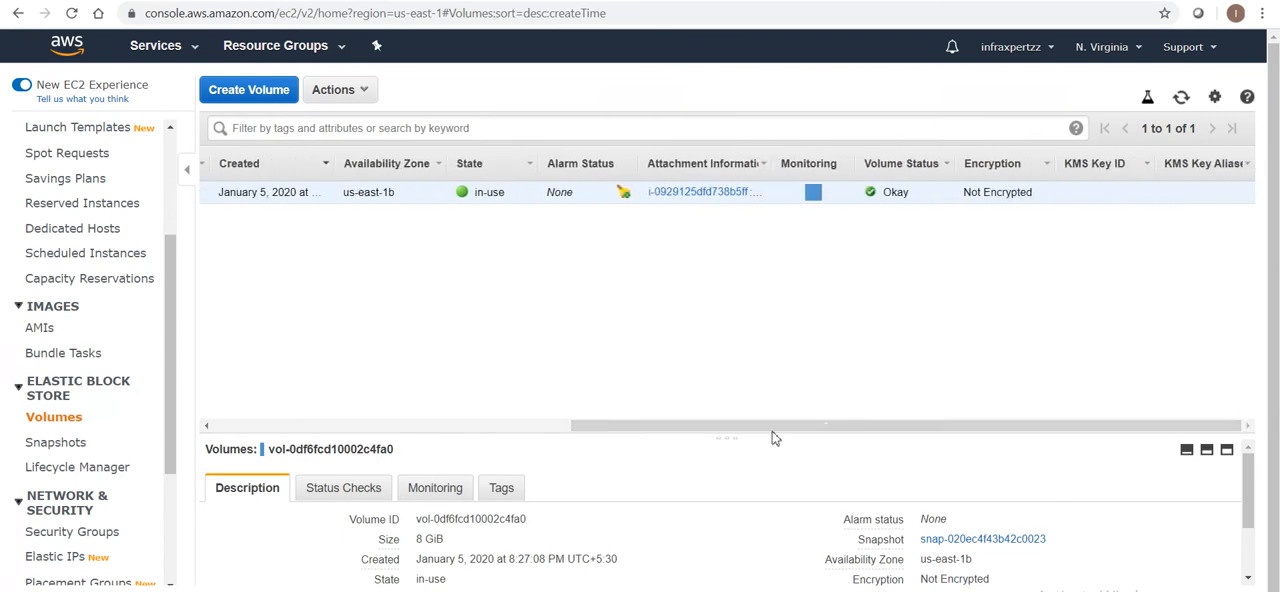
{"action": "left_click_drag", "start_coordinate": [592, 430], "coordinate": [190, 468]}
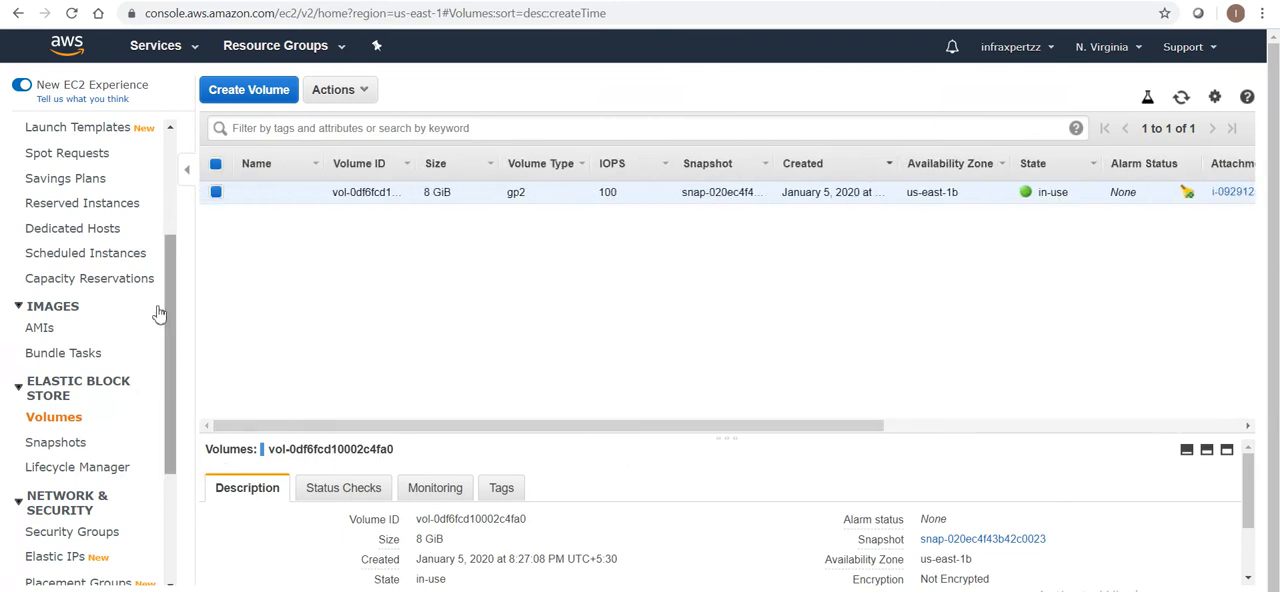
Create a snapshot of the 8 GiB root volume with the description Unencrypted Snap
{"action": "left_click", "coordinate": [359, 96]}
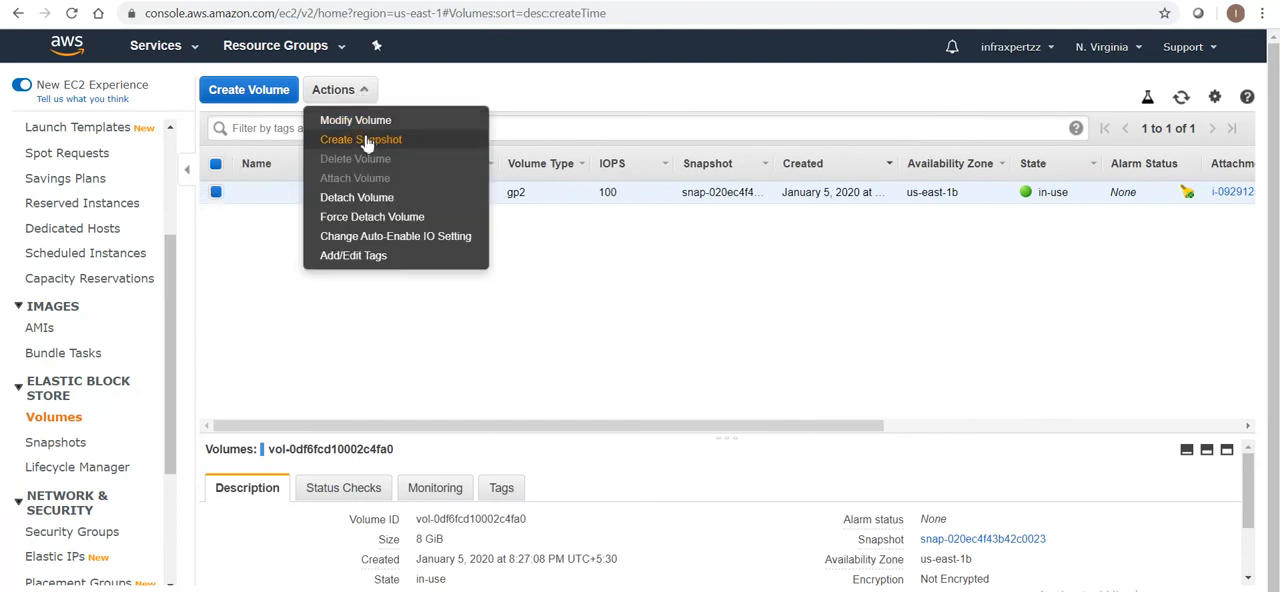
{"action": "left_click", "coordinate": [361, 140]}
{"action": "left_click", "coordinate": [321, 232]}
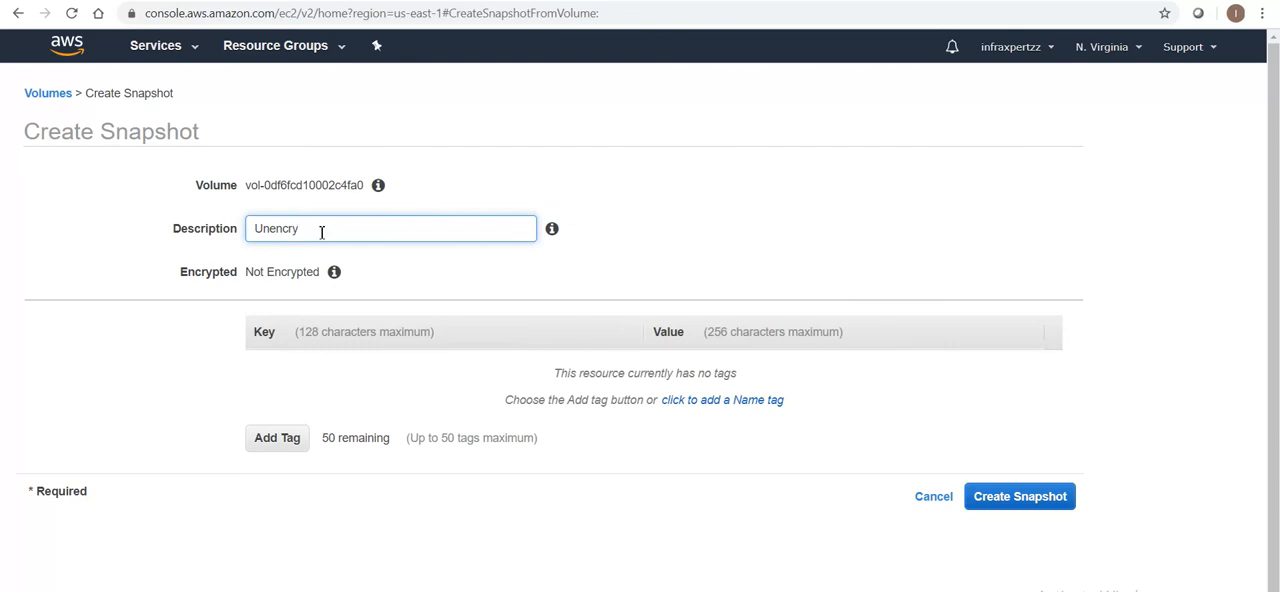
{"action": "type", "text": "Unencrypted Snap"}
{"action": "left_click", "coordinate": [1020, 497]}
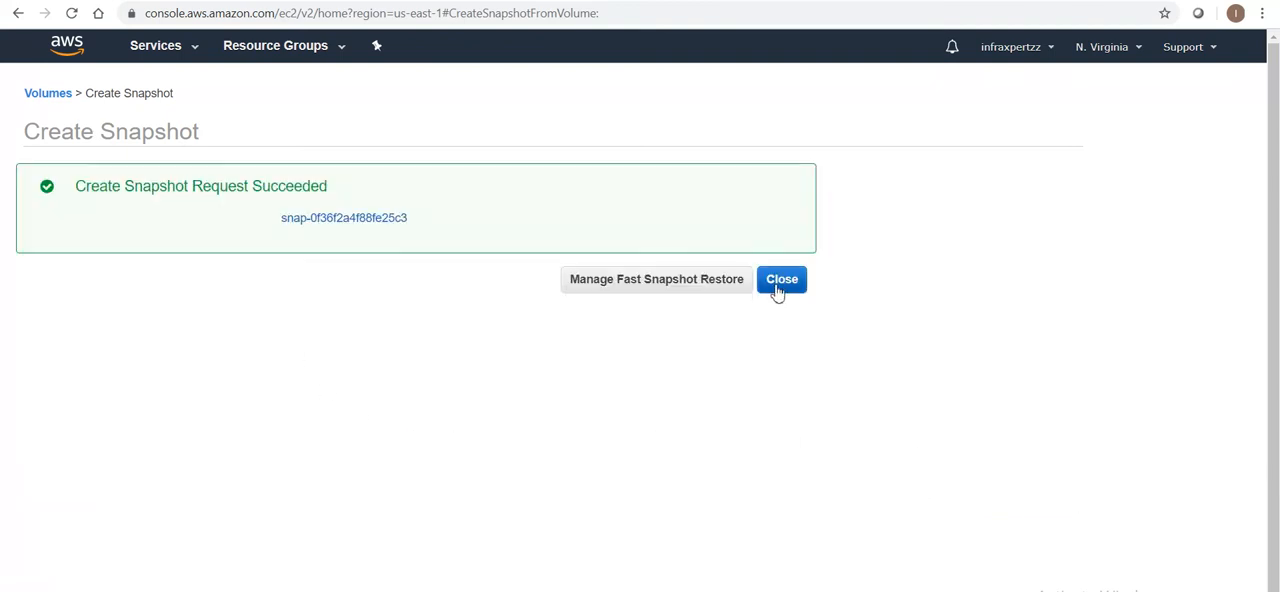
{"action": "left_click", "coordinate": [786, 282]}
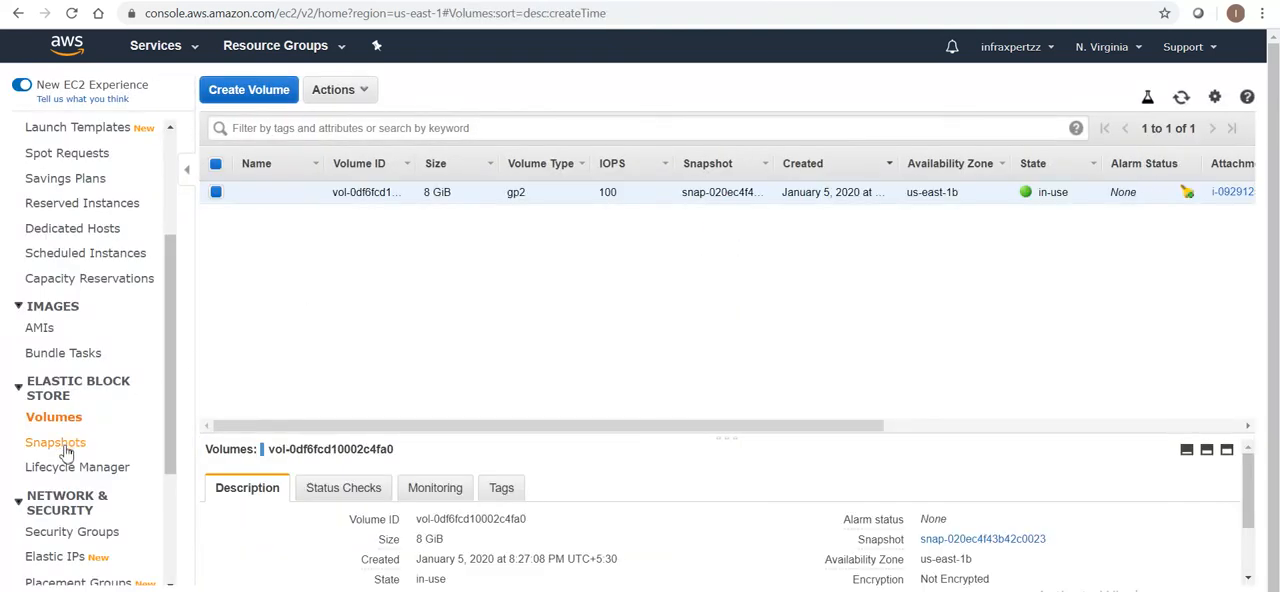
Open the snapshots list and check the description and encryption status of the new snapshot
{"action": "left_click", "coordinate": [60, 442]}
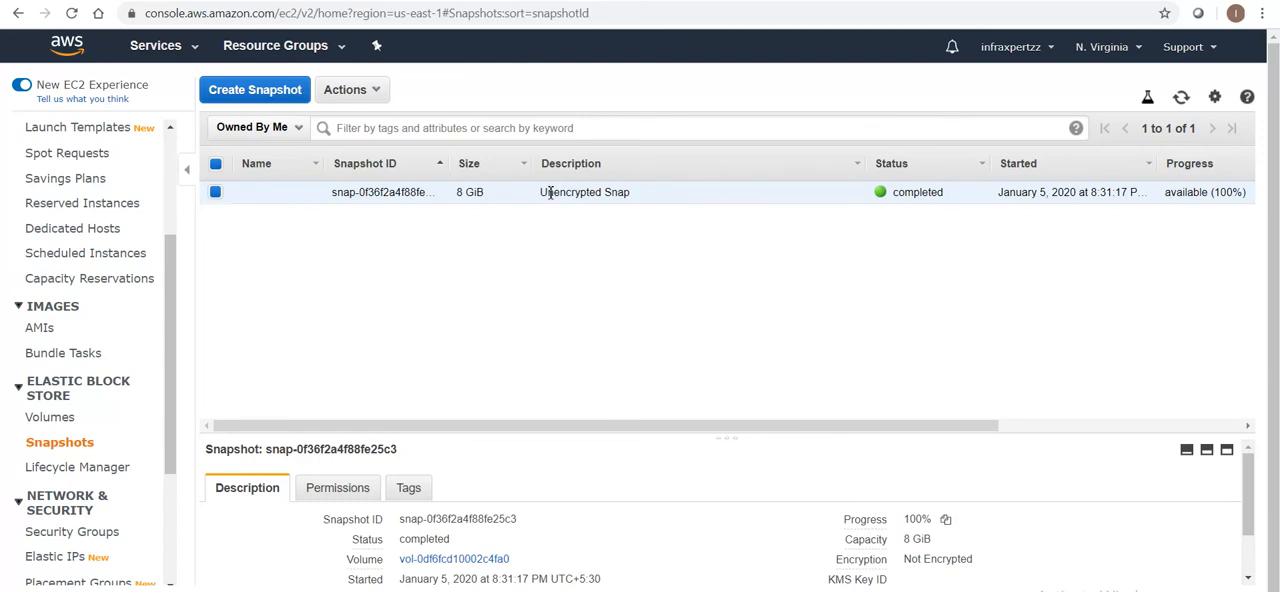
{"action": "left_click_drag", "start_coordinate": [544, 199], "coordinate": [617, 199]}
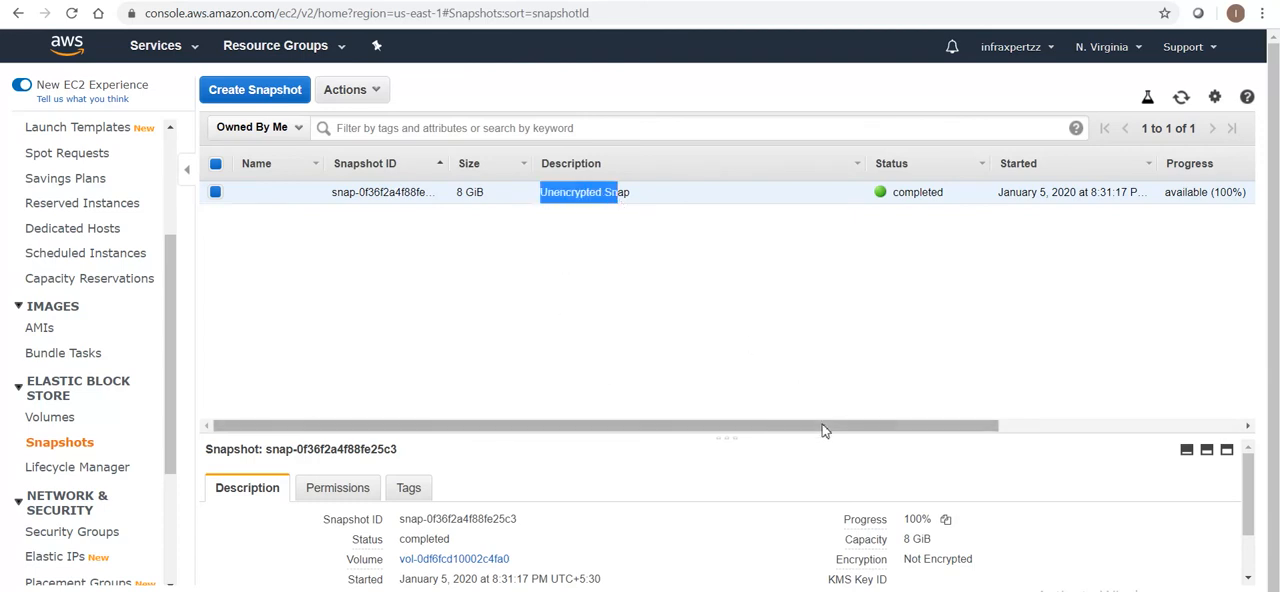
{"action": "left_click_drag", "start_coordinate": [822, 438], "coordinate": [1070, 418]}
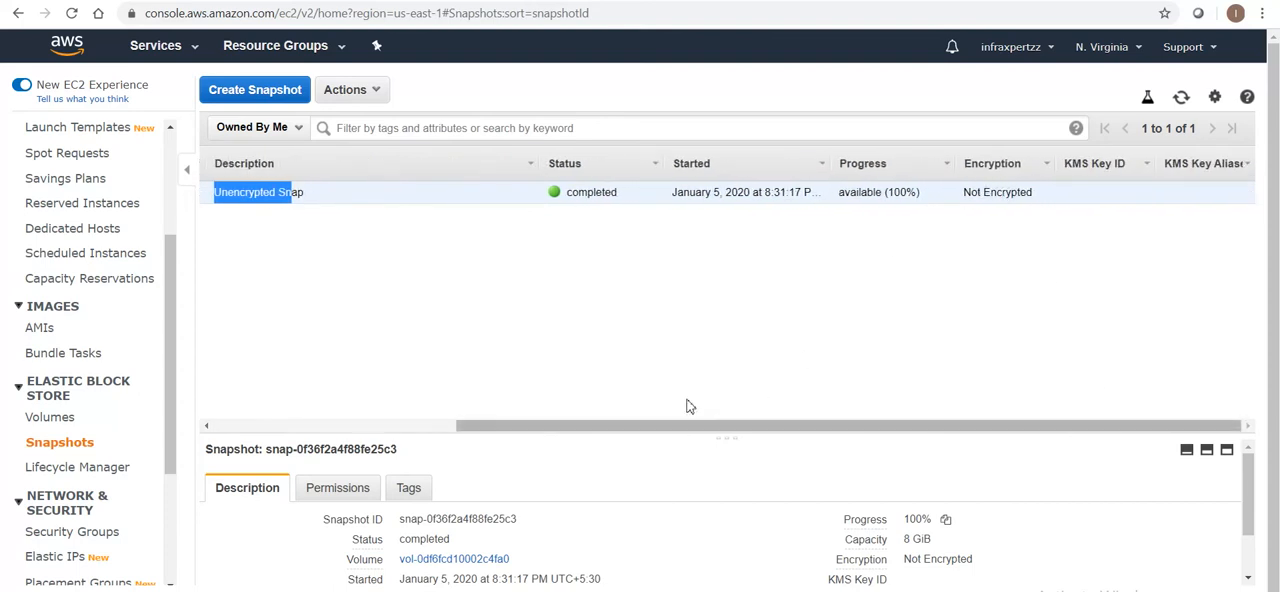
{"action": "left_click_drag", "start_coordinate": [491, 430], "coordinate": [252, 430]}
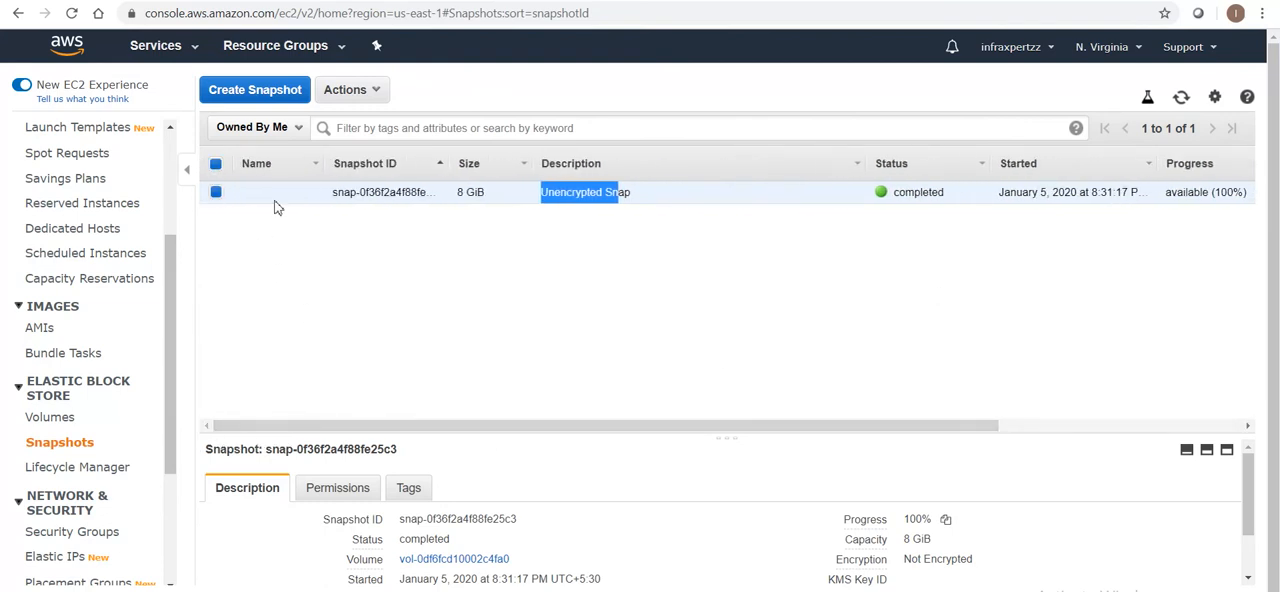
Set up a copy of the Unencrypted Snap snapshot in US East (N. Virginia) with the description Encrypted Snap
{"action": "left_click", "coordinate": [378, 92]}
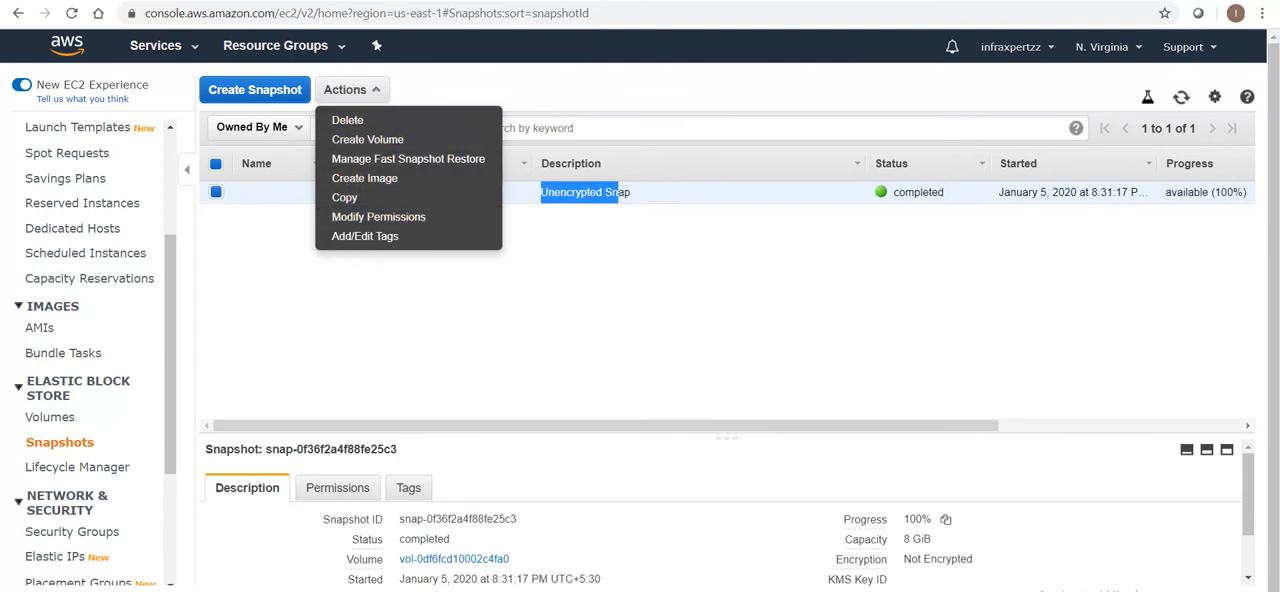
{"action": "left_click", "coordinate": [344, 200]}
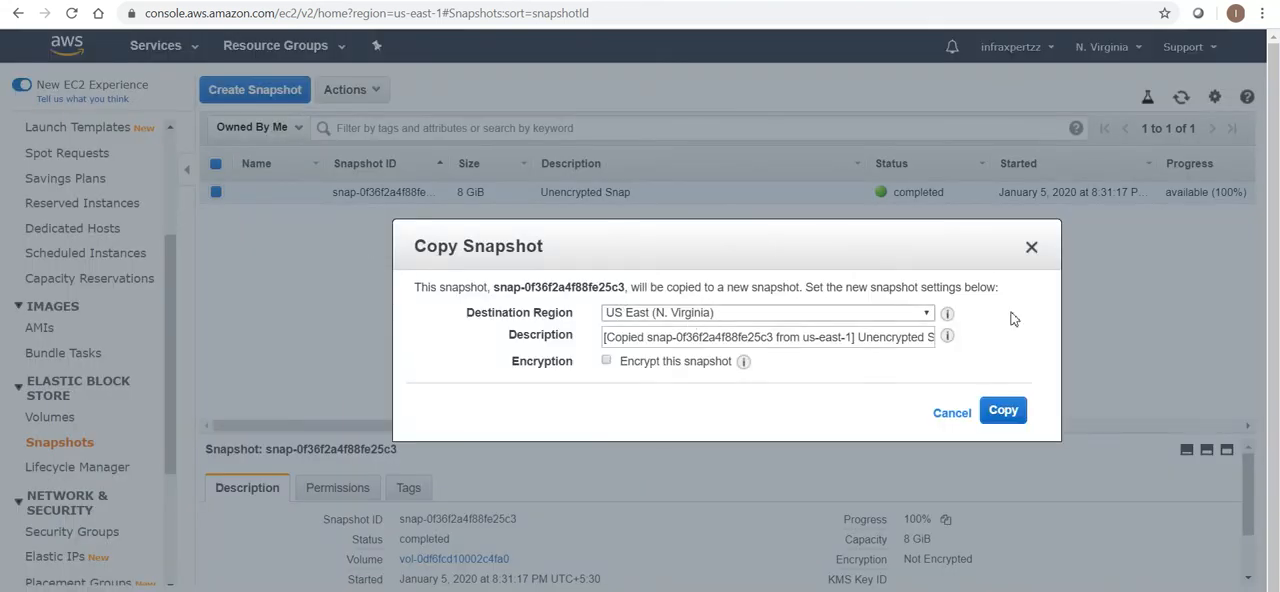
{"action": "triple_click", "coordinate": [775, 337]}
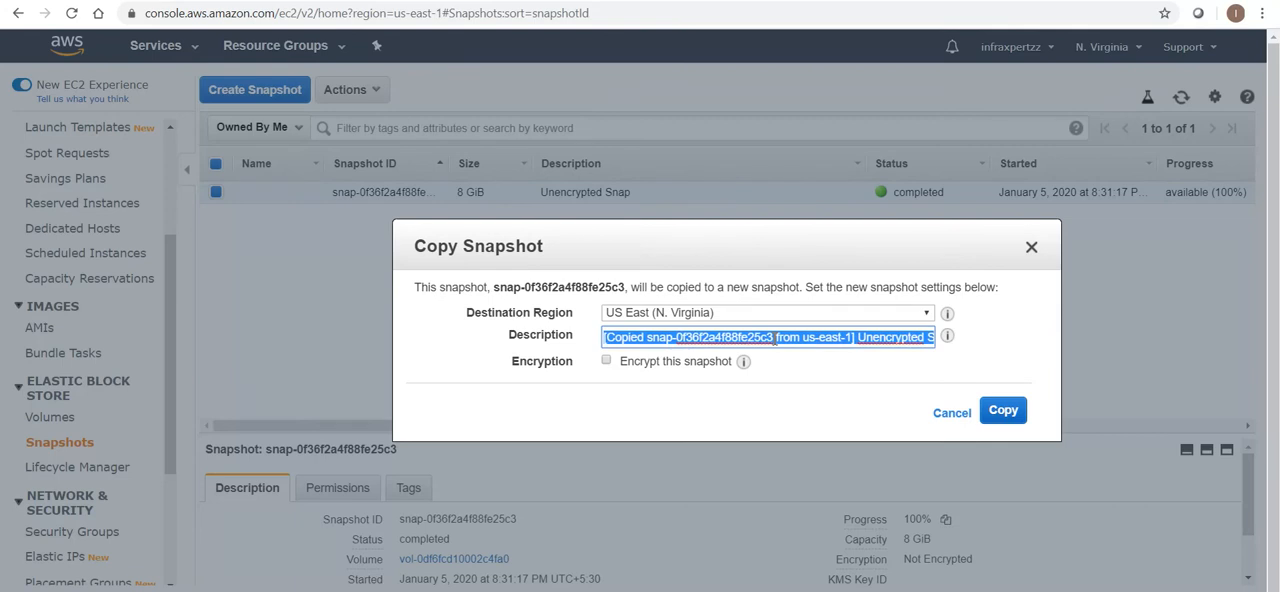
{"action": "type", "text": "E"}
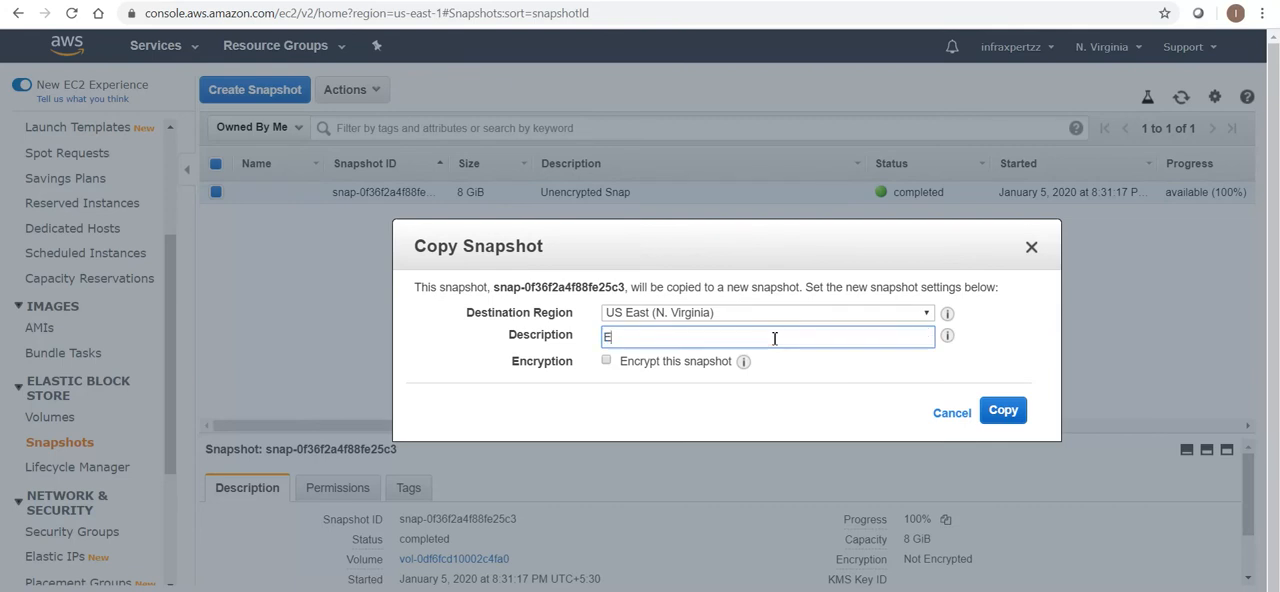
{"action": "type", "text": "ncrypted Snap"}
Enable encryption for the snapshot copy with the default aws/ebs master key and start the copy
{"action": "left_click", "coordinate": [606, 362]}
{"action": "mouse_move", "coordinate": [743, 368]}
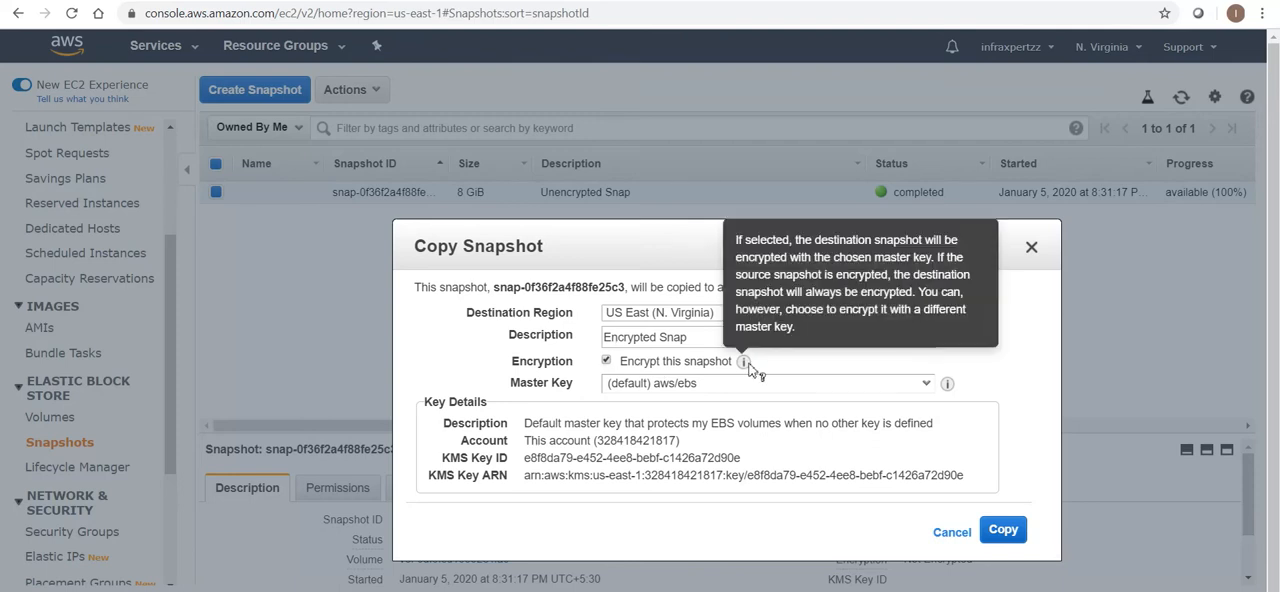
{"action": "left_click_drag", "start_coordinate": [775, 296], "coordinate": [903, 272]}
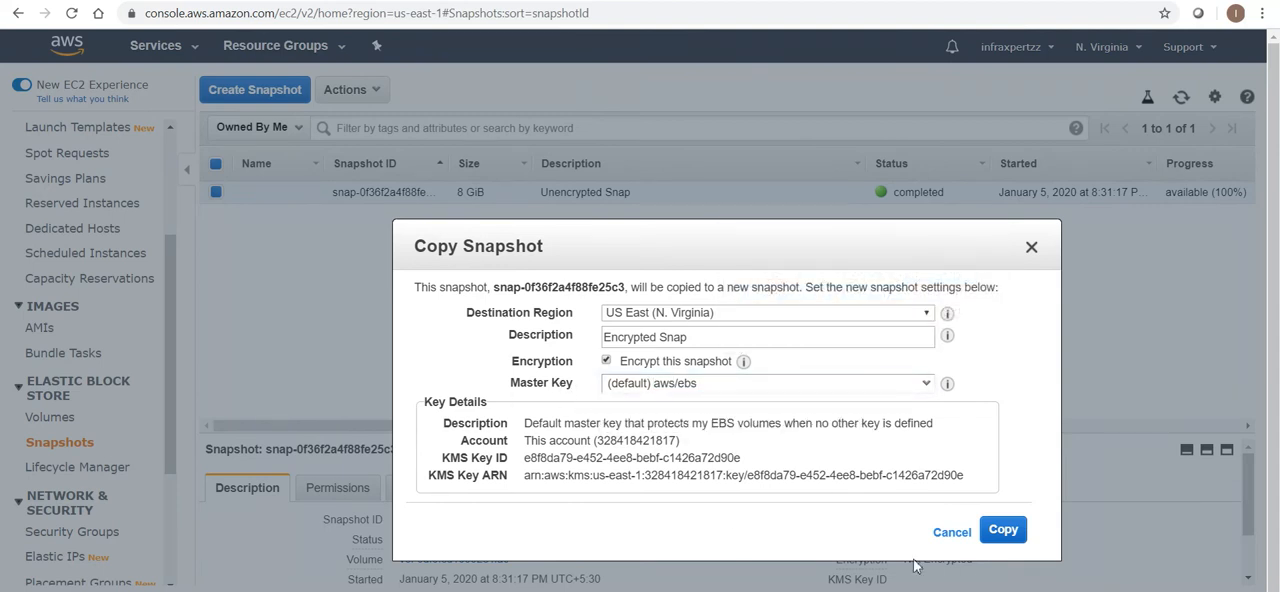
{"action": "left_click", "coordinate": [1005, 530]}
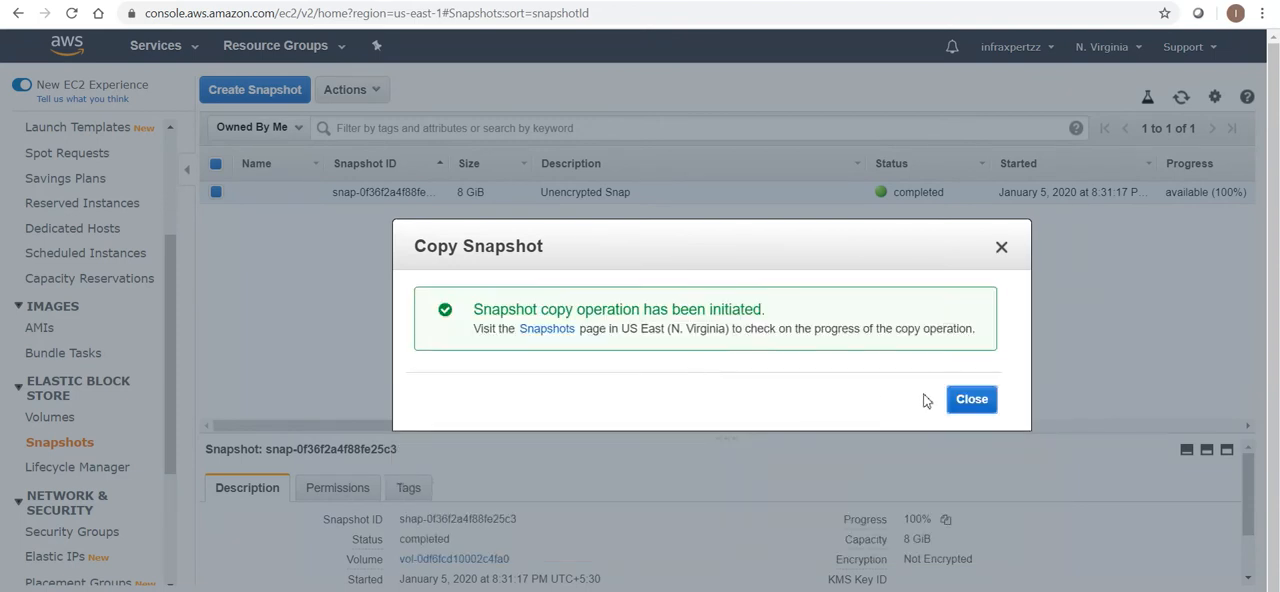
{"action": "left_click", "coordinate": [953, 400]}
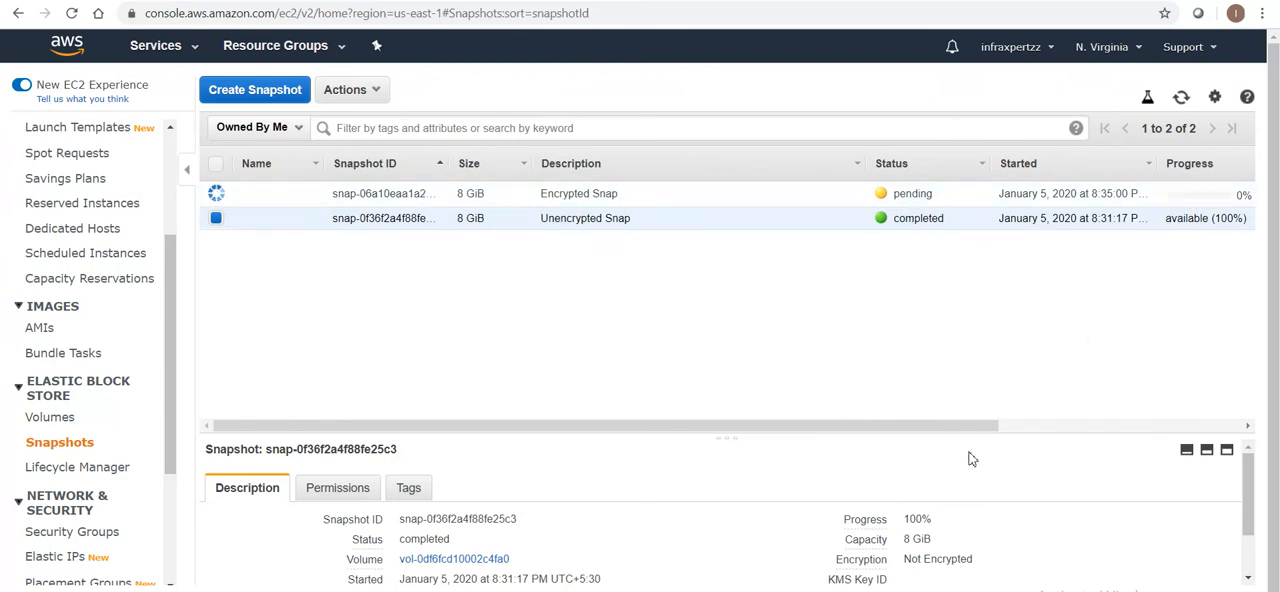
Refresh the snapshots list and check the copied snapshot's progress and encryption status
{"action": "left_click_drag", "start_coordinate": [988, 426], "coordinate": [1090, 427]}
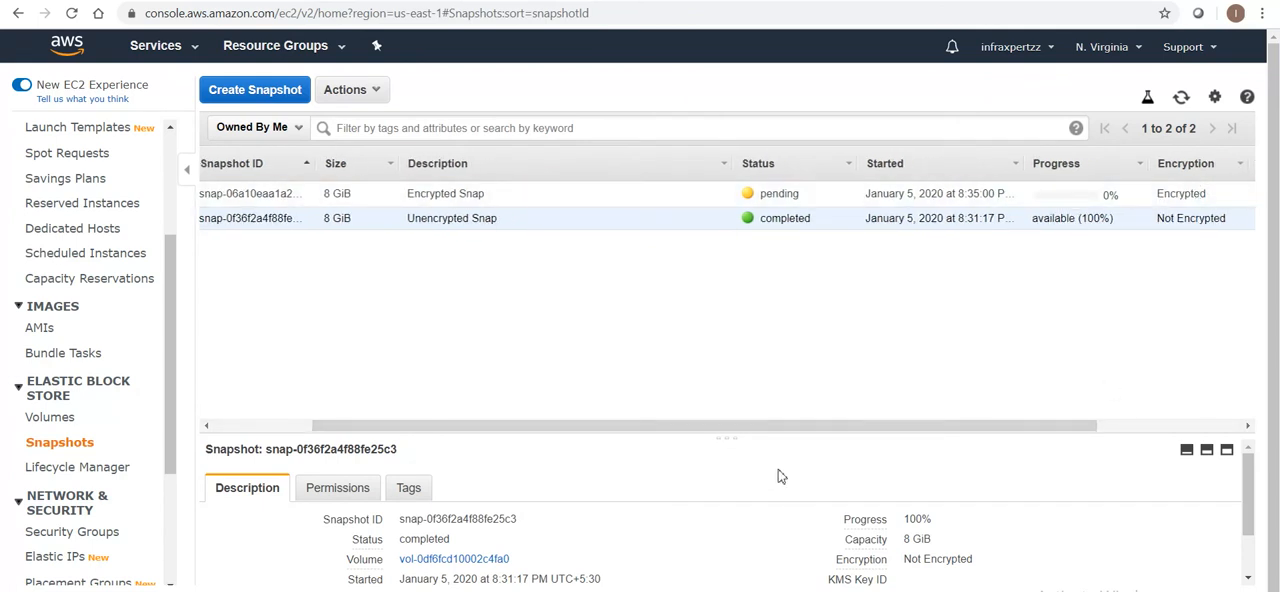
{"action": "left_click_drag", "start_coordinate": [734, 435], "coordinate": [571, 437]}
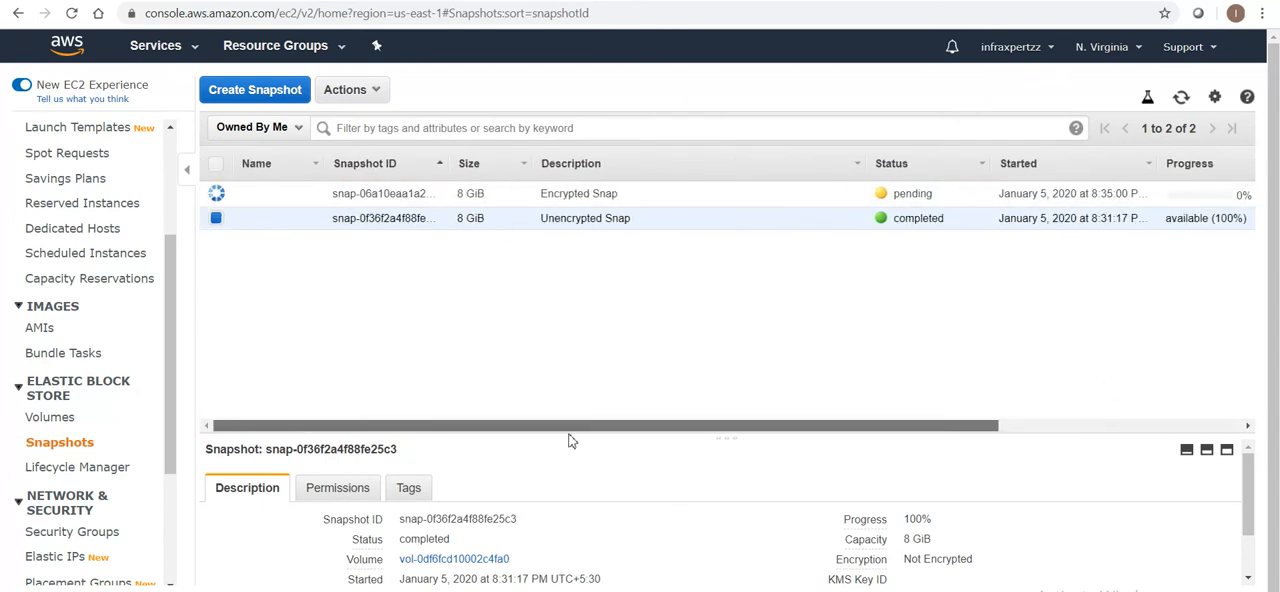
{"action": "left_click", "coordinate": [1181, 97]}
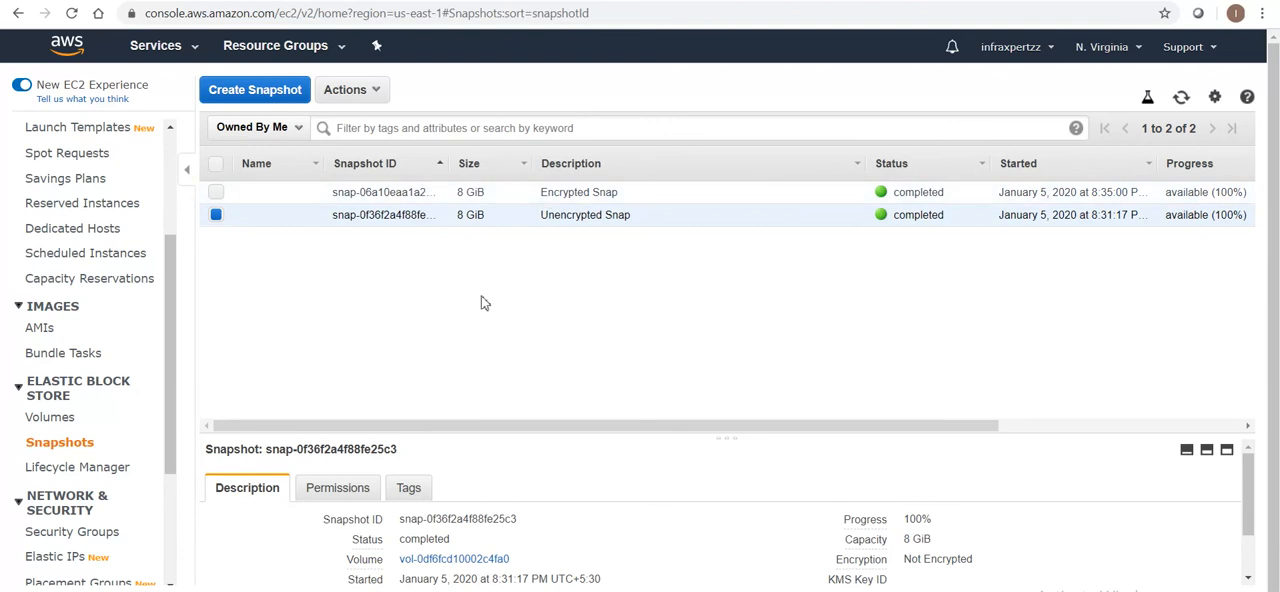
{"action": "left_click", "coordinate": [1016, 426]}
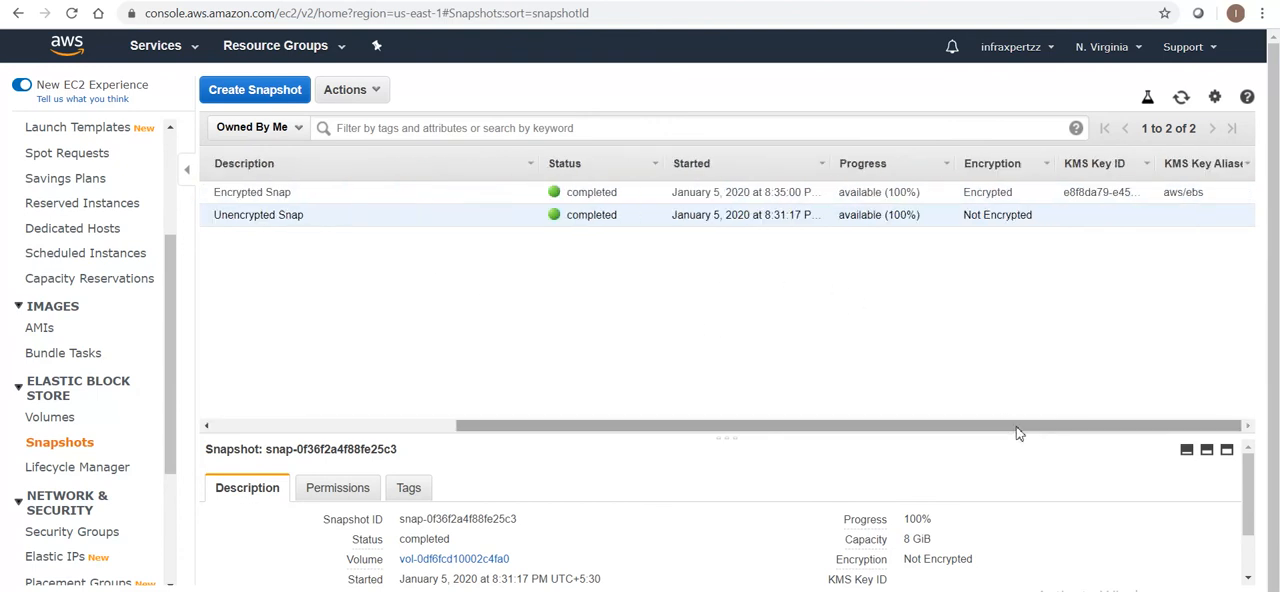
Set up an image from the Encrypted Snap snapshot, using Encrypted AMI as both its name and description
{"action": "left_click", "coordinate": [979, 193]}
{"action": "left_click_drag", "start_coordinate": [669, 428], "coordinate": [405, 428]}
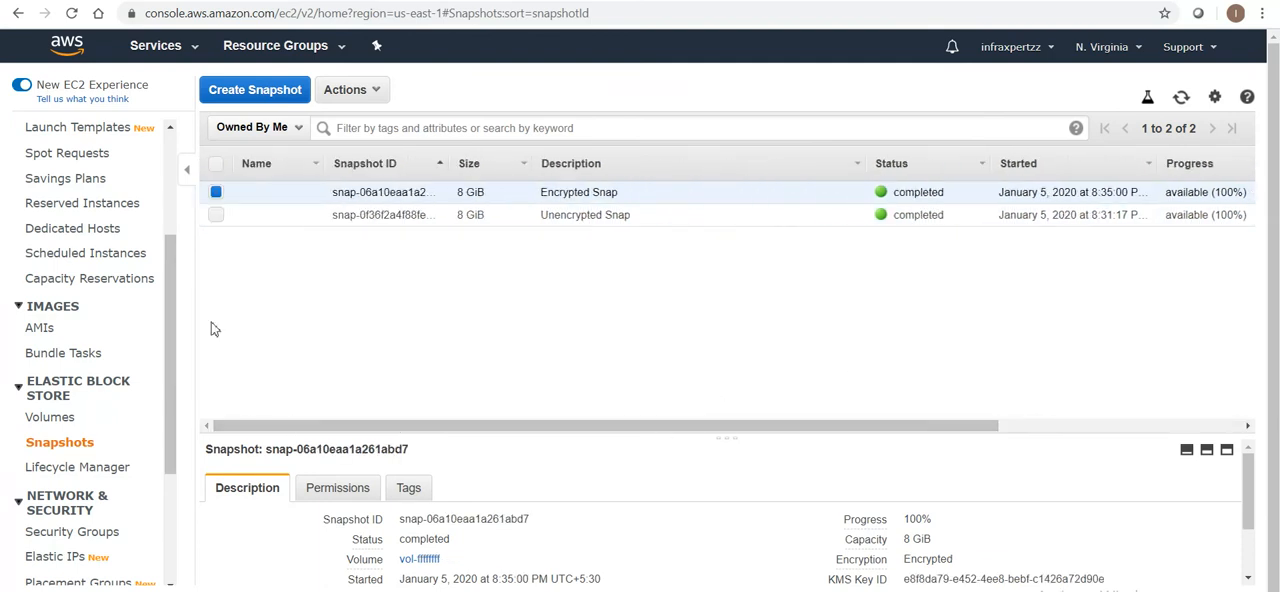
{"action": "left_click", "coordinate": [379, 91]}
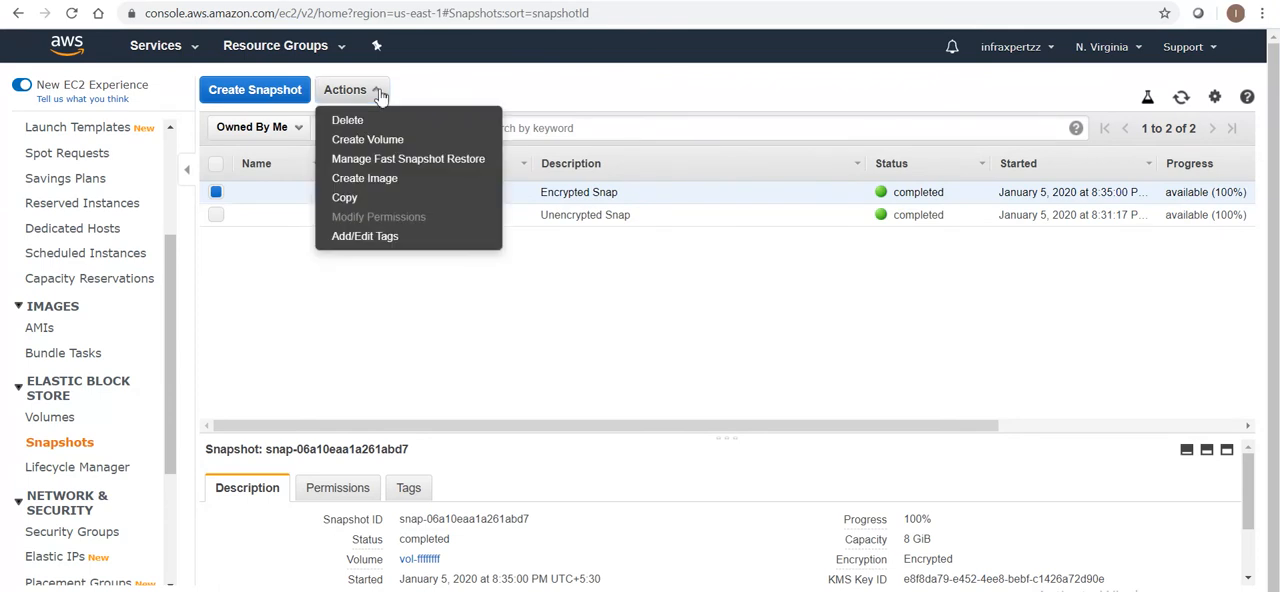
{"action": "left_click", "coordinate": [380, 180]}
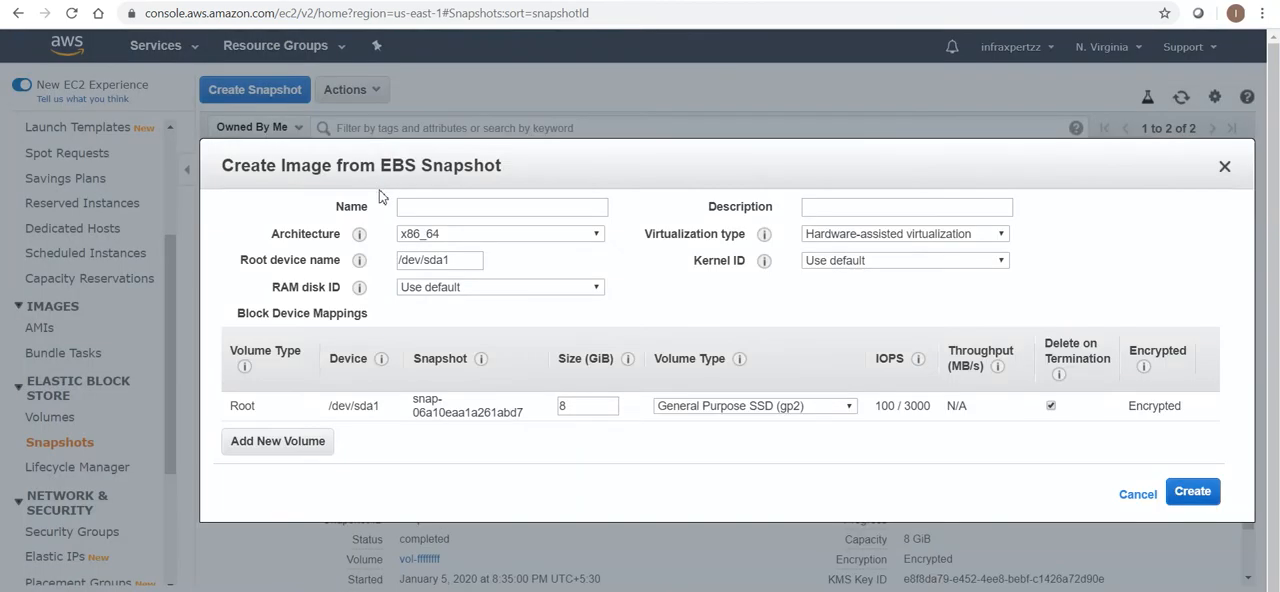
{"action": "left_click", "coordinate": [436, 207]}
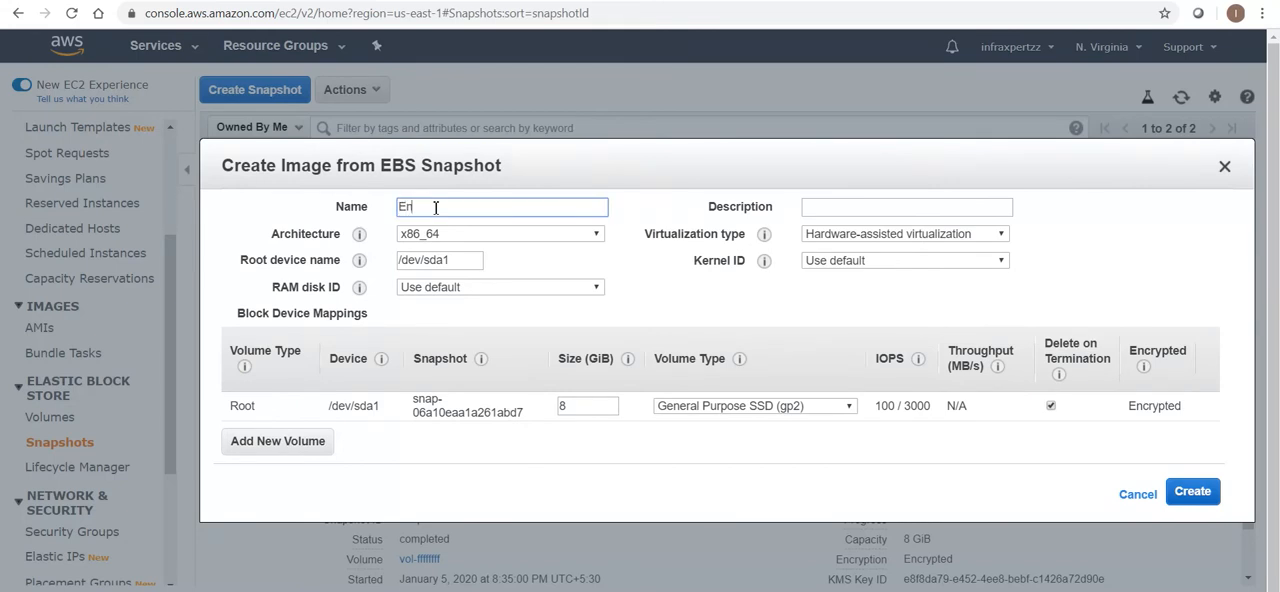
{"action": "type", "text": "Encrypted AMI"}
{"action": "left_click_drag", "start_coordinate": [514, 207], "coordinate": [259, 208]}
{"action": "key", "text": "ctrl+c"}
{"action": "left_click", "coordinate": [834, 209]}
{"action": "key", "text": "ctrl+v"}
Review the image's virtualization type options, keep Hardware-assisted virtualization and check the root volume's encryption
{"action": "left_click", "coordinate": [876, 235]}
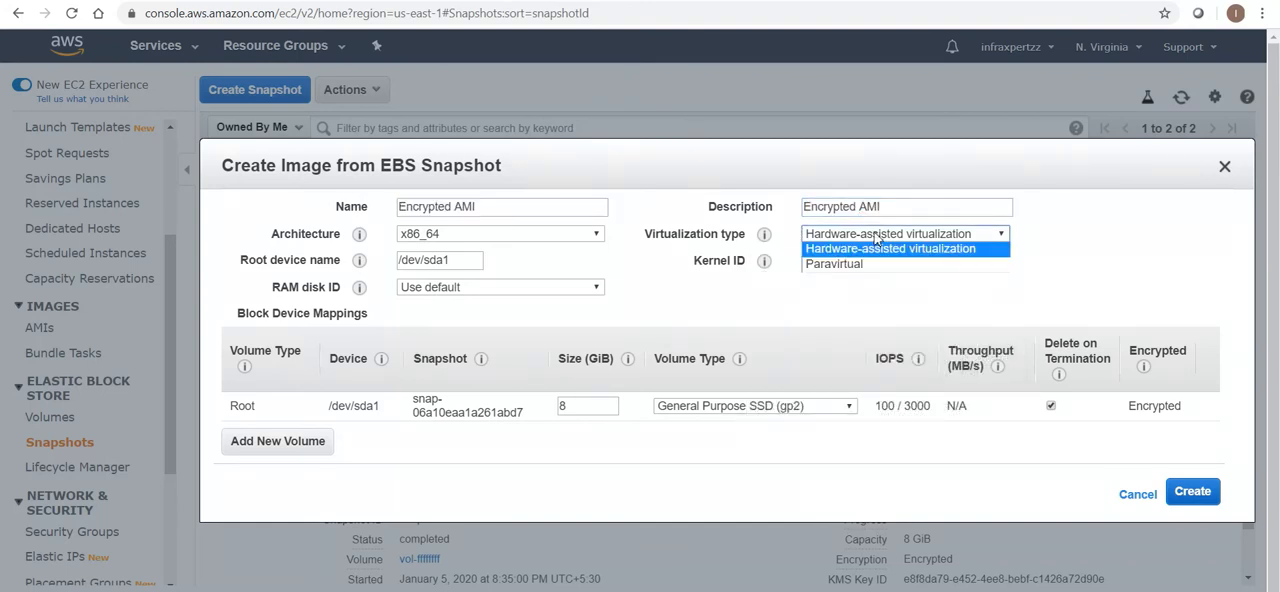
{"action": "left_click", "coordinate": [876, 236]}
{"action": "left_click", "coordinate": [812, 236]}
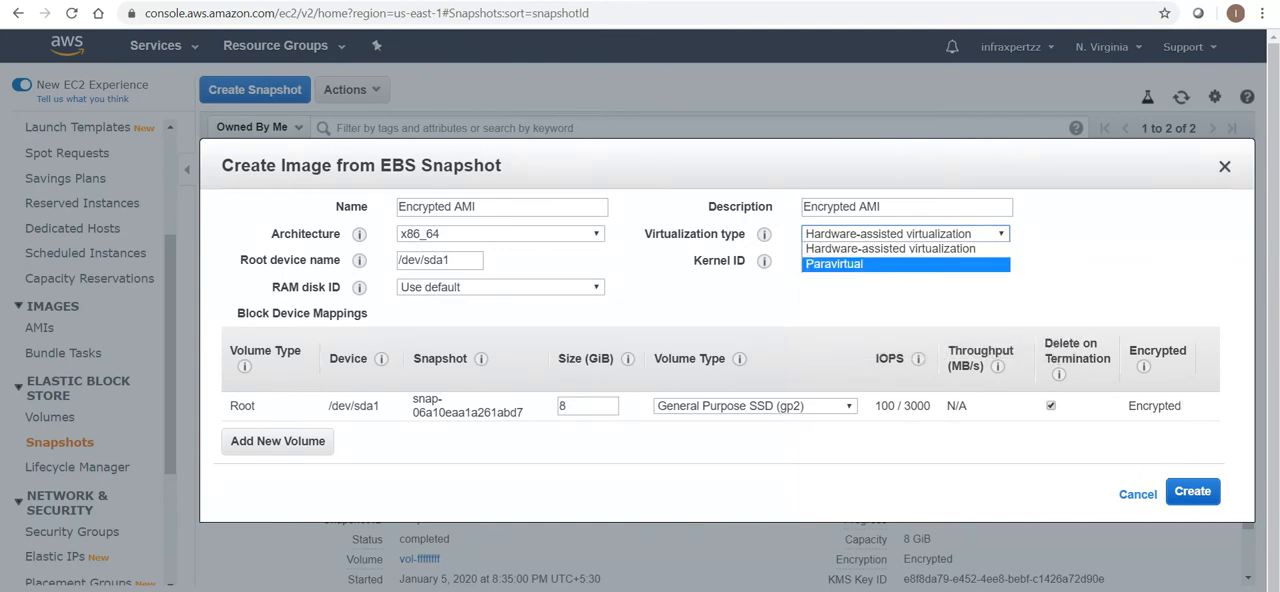
{"action": "left_click", "coordinate": [802, 248]}
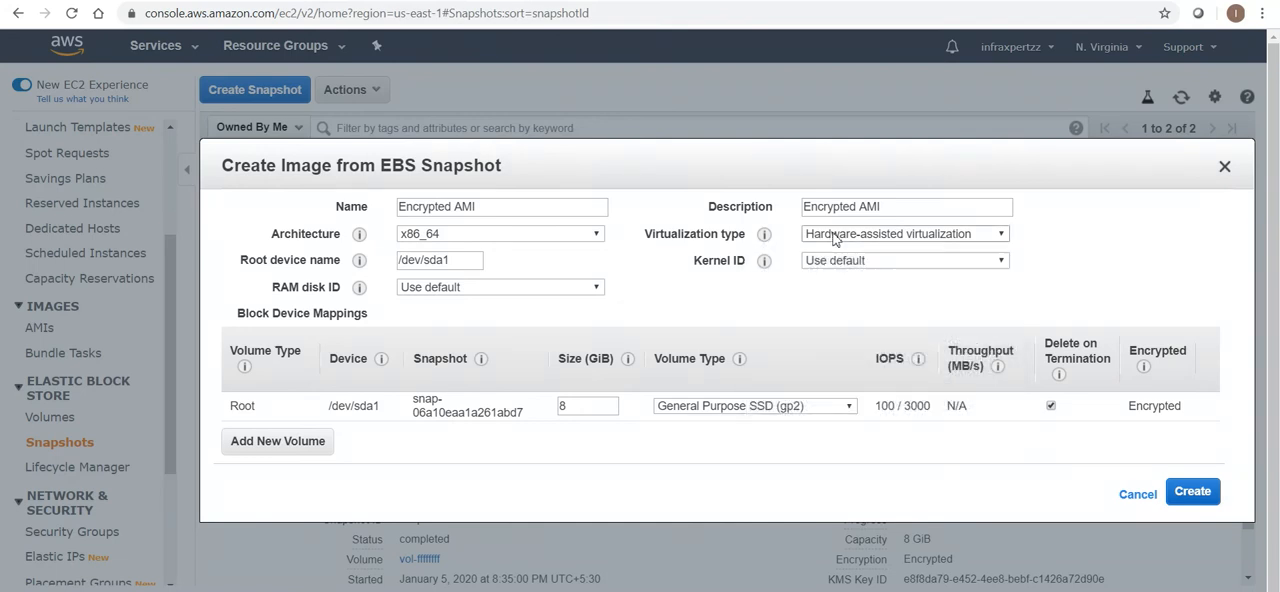
{"action": "left_click", "coordinate": [834, 236]}
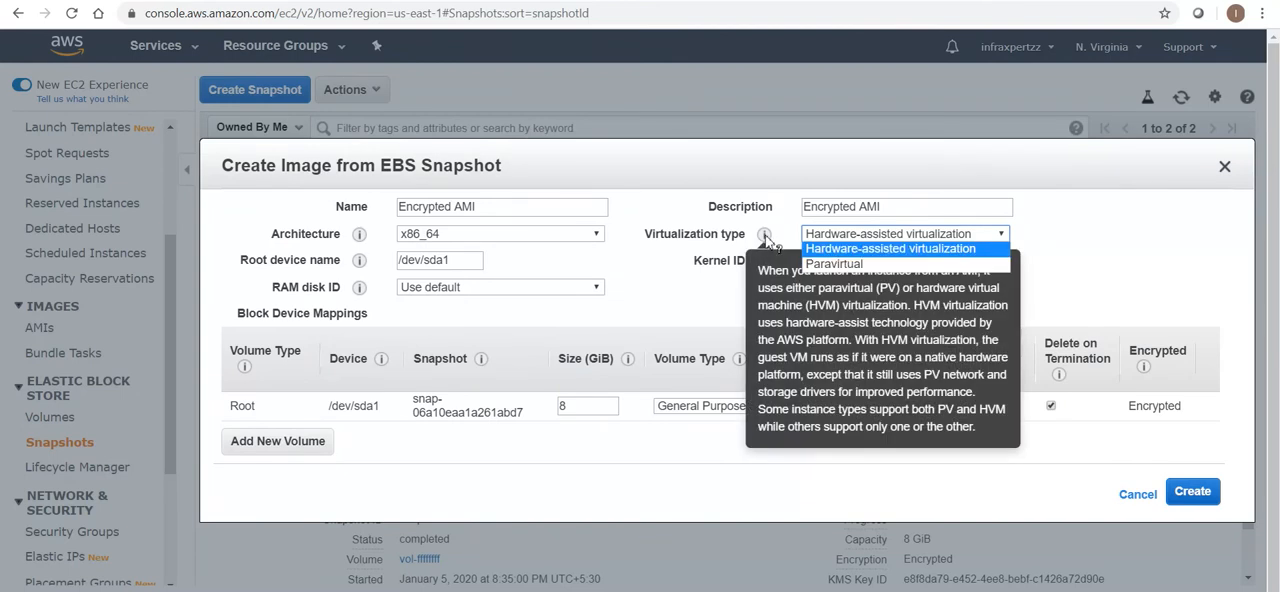
{"action": "left_click", "coordinate": [745, 319]}
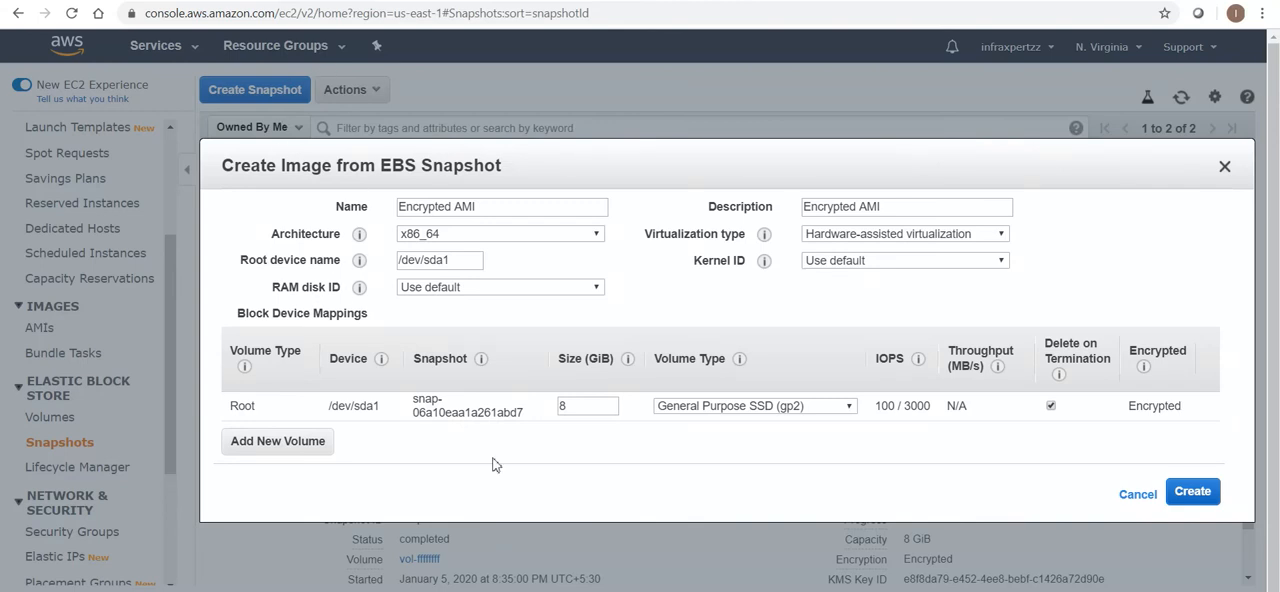
{"action": "mouse_move", "coordinate": [766, 240]}
{"action": "left_click_drag", "start_coordinate": [1185, 409], "coordinate": [1126, 411]}
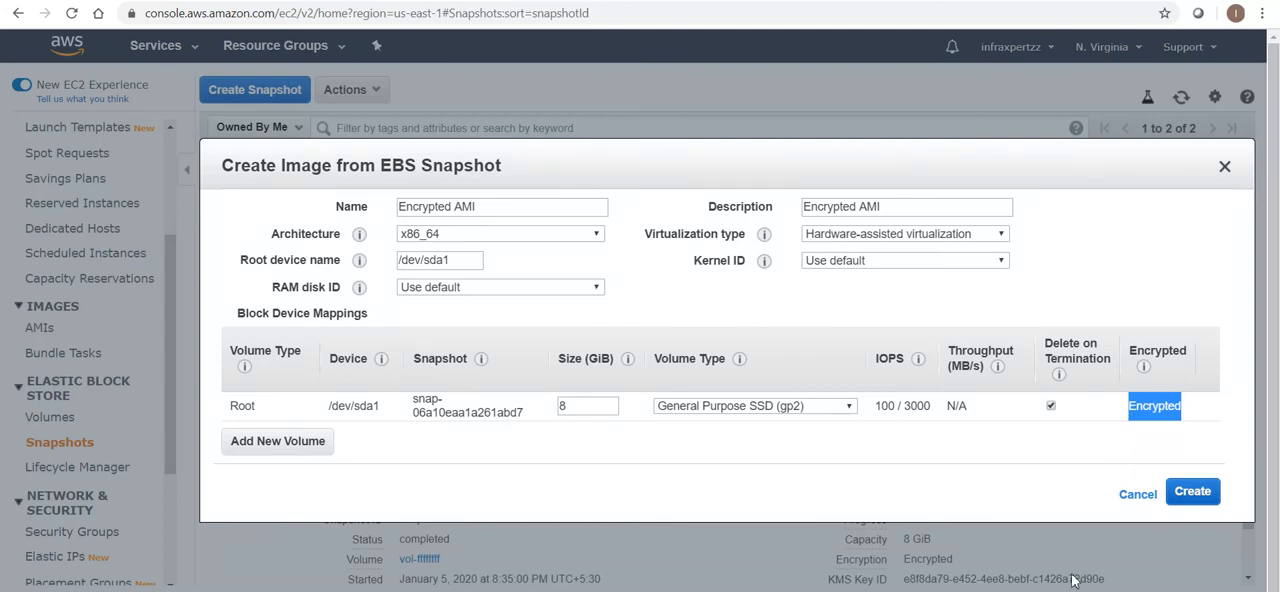
Create the image from the encrypted snapshot and open the list of AMIs
{"action": "left_click", "coordinate": [1189, 494]}
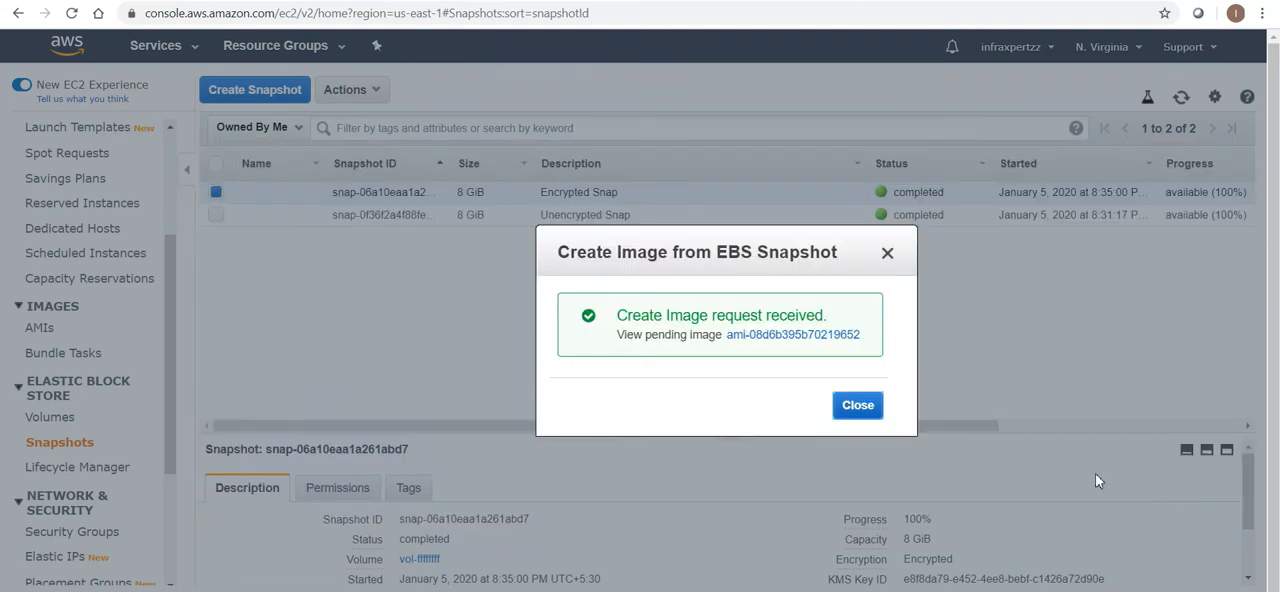
{"action": "left_click", "coordinate": [866, 408]}
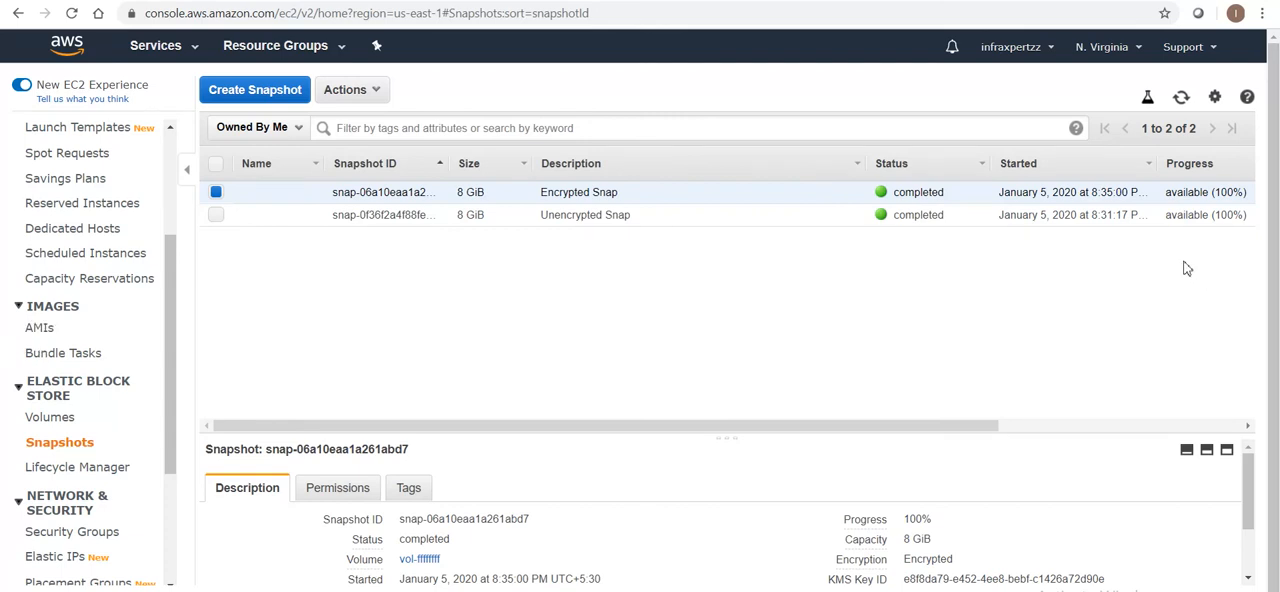
{"action": "left_click", "coordinate": [42, 329]}
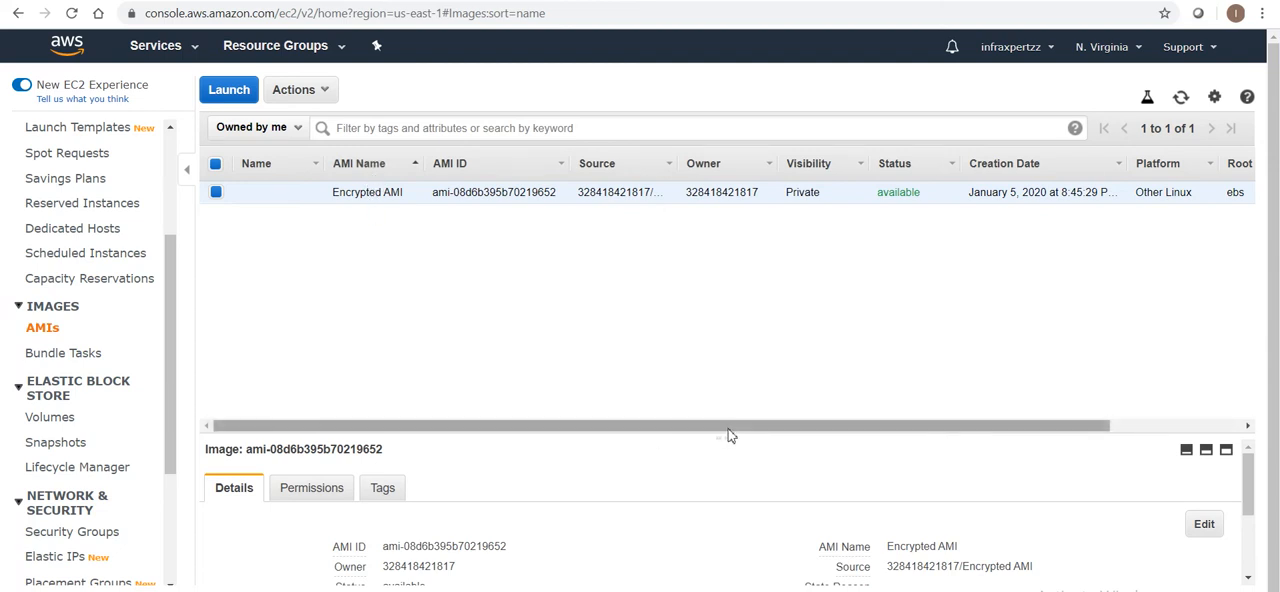
Review the Encrypted AMI's listed attributes and the actions available for it
{"action": "left_click_drag", "start_coordinate": [737, 434], "coordinate": [872, 422]}
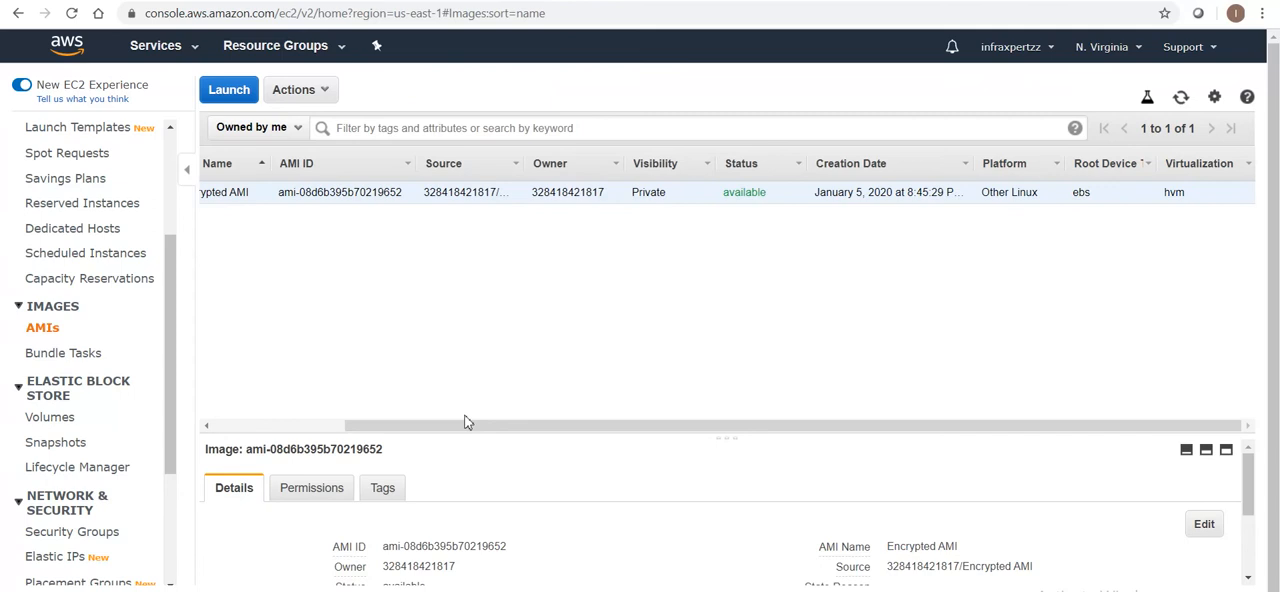
{"action": "left_click_drag", "start_coordinate": [542, 429], "coordinate": [367, 445]}
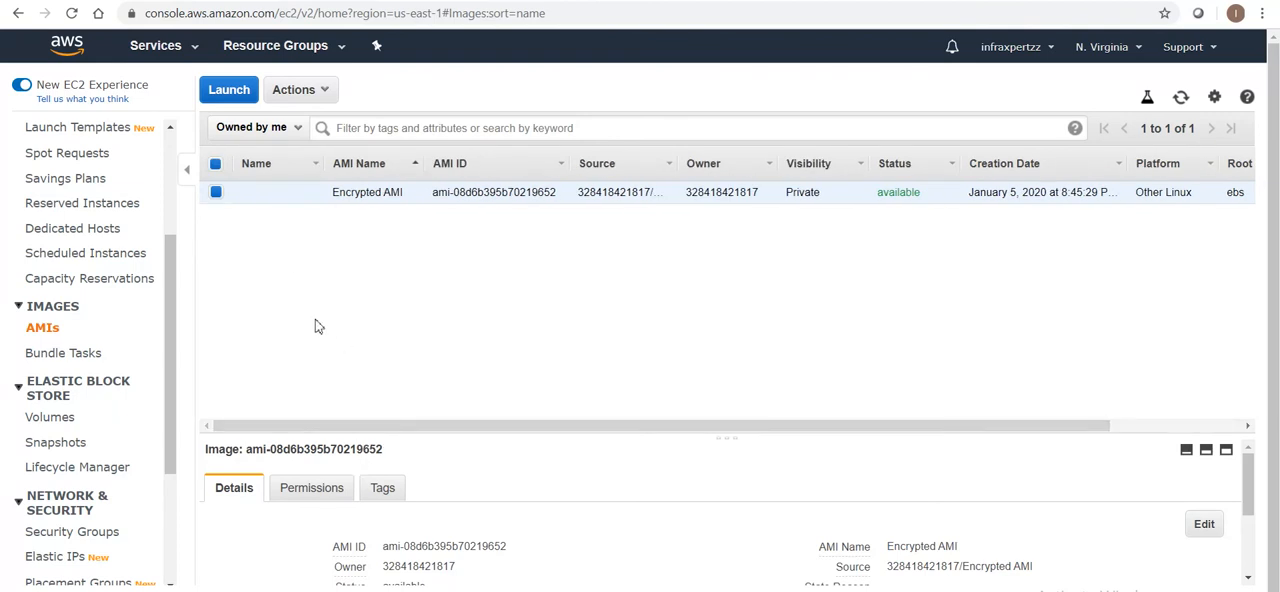
{"action": "left_click", "coordinate": [330, 92]}
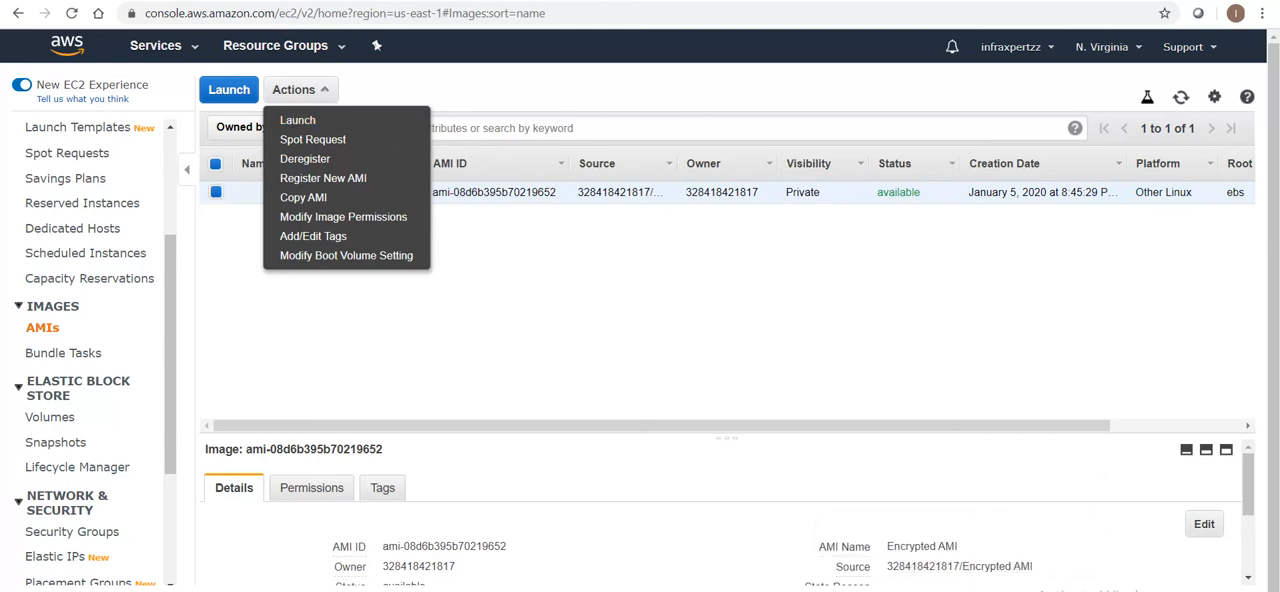
{"action": "left_click", "coordinate": [466, 290]}
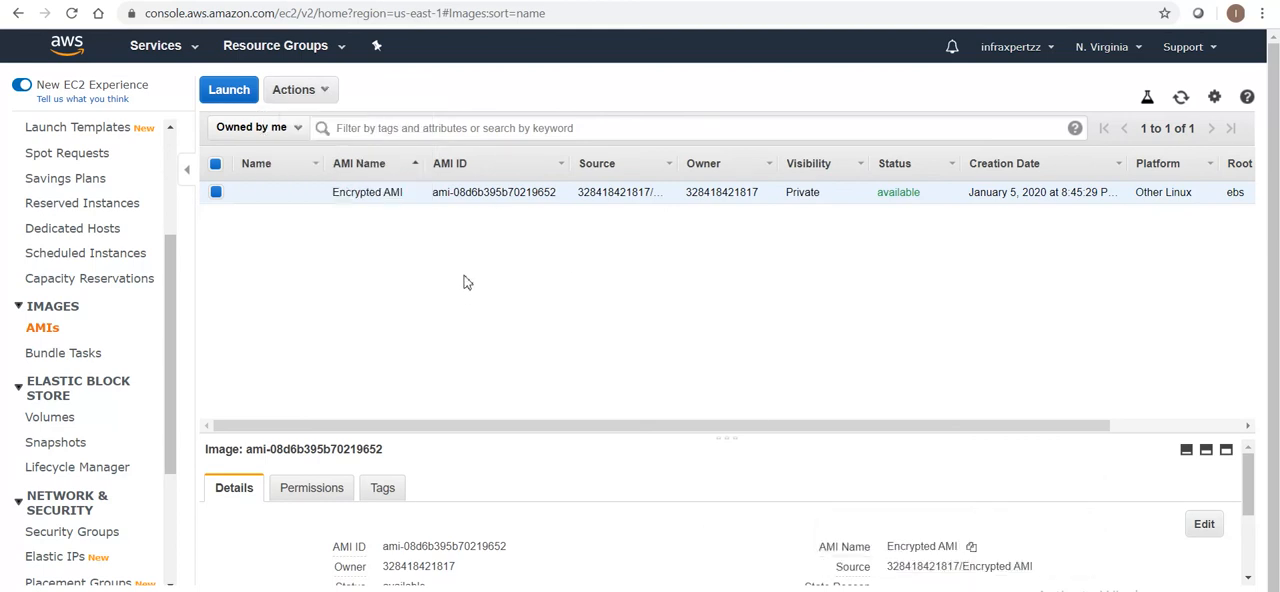
Start launching an instance from the Encrypted AMI, keeping t2.micro and the default instance details, and proceed to the storage settings
{"action": "left_click", "coordinate": [238, 103]}
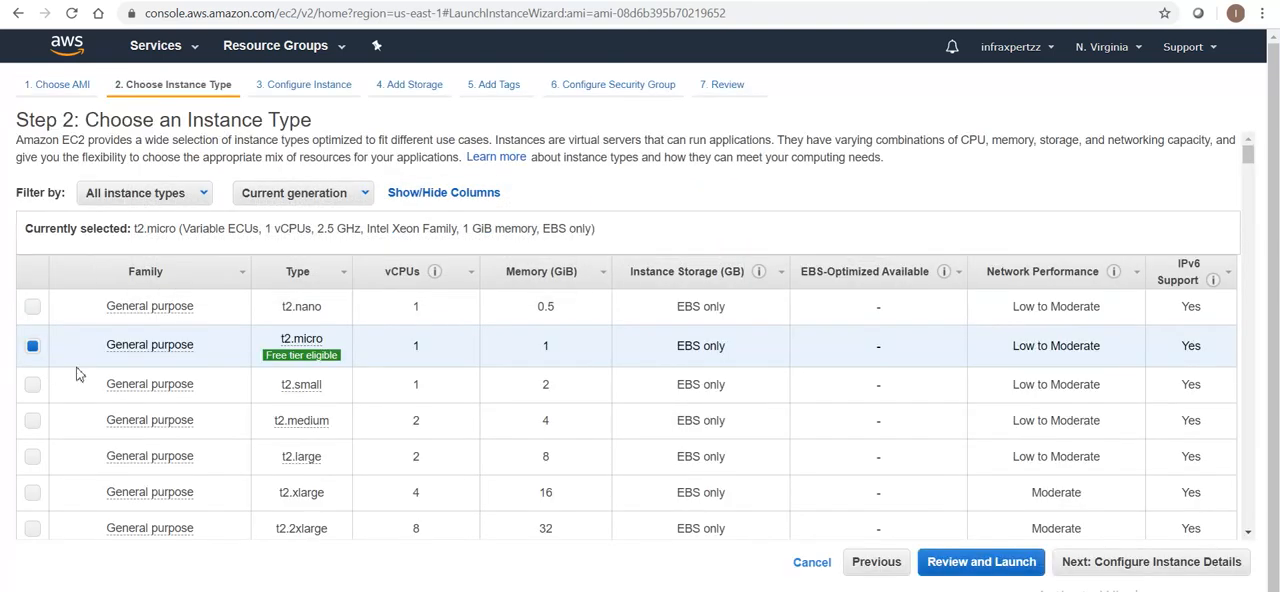
{"action": "mouse_move", "coordinate": [287, 348]}
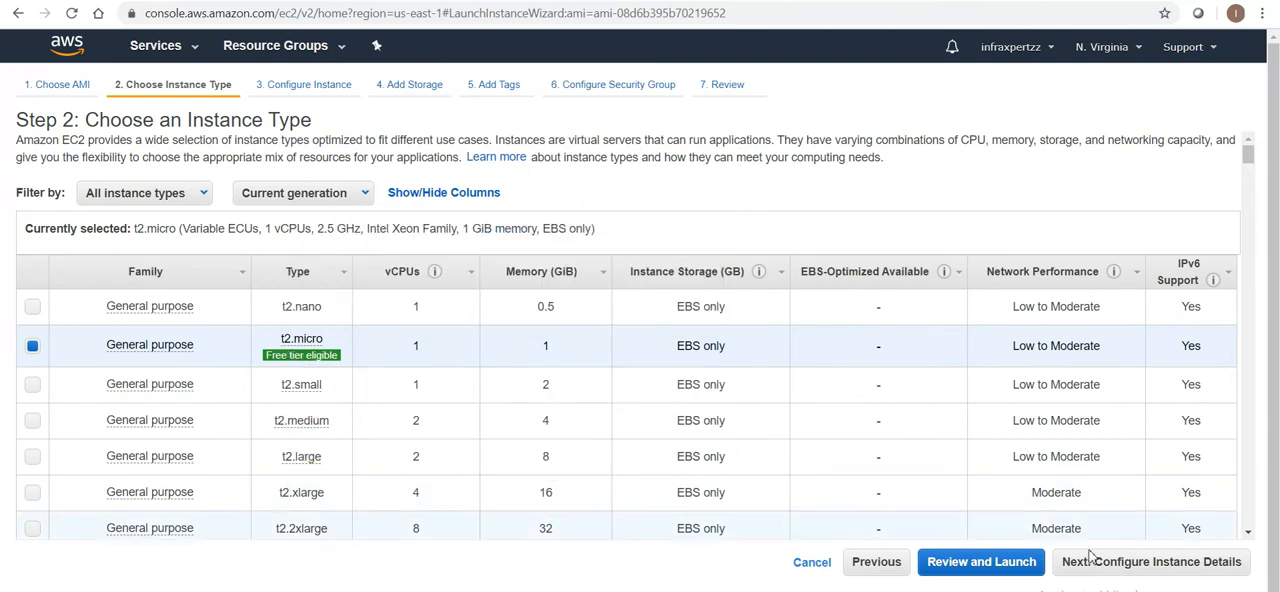
{"action": "left_click", "coordinate": [1132, 567]}
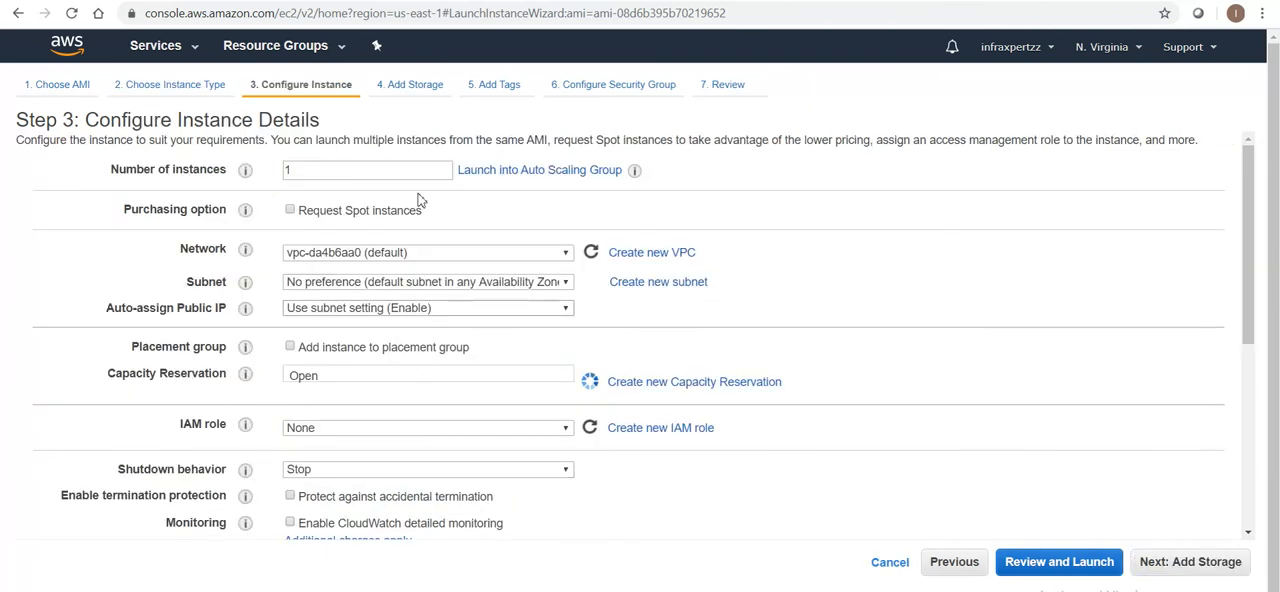
{"action": "left_click", "coordinate": [1166, 566]}
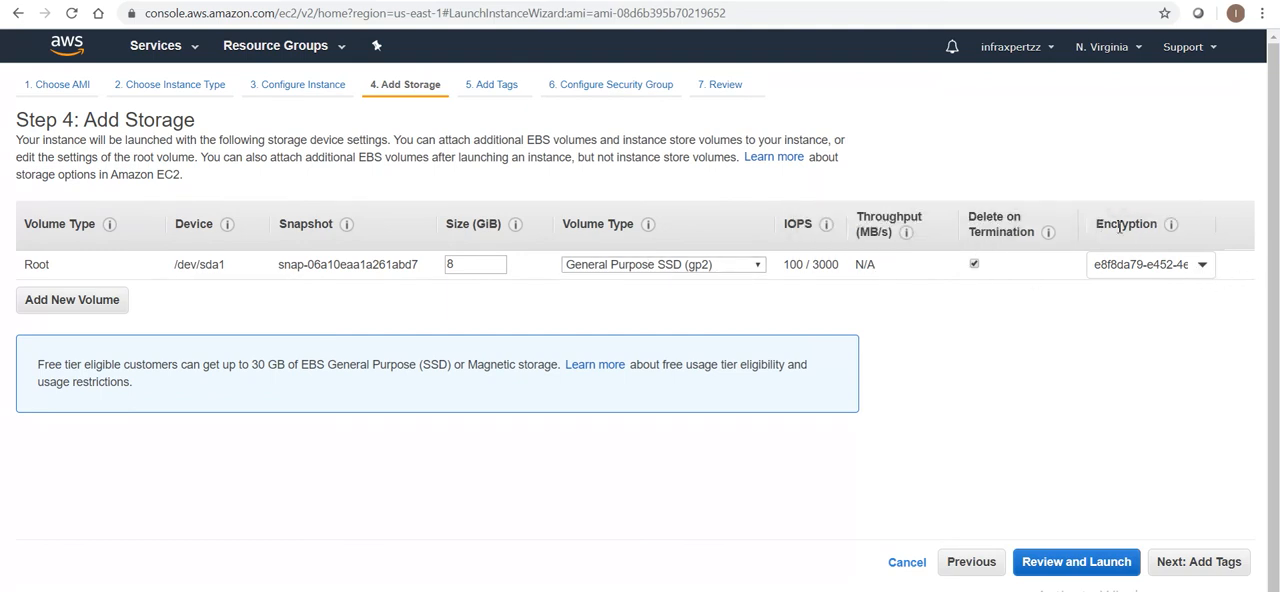
Try launching with the root volume set to Not Encrypted, and return its encryption to the default aws/ebs key
{"action": "left_click", "coordinate": [1198, 268]}
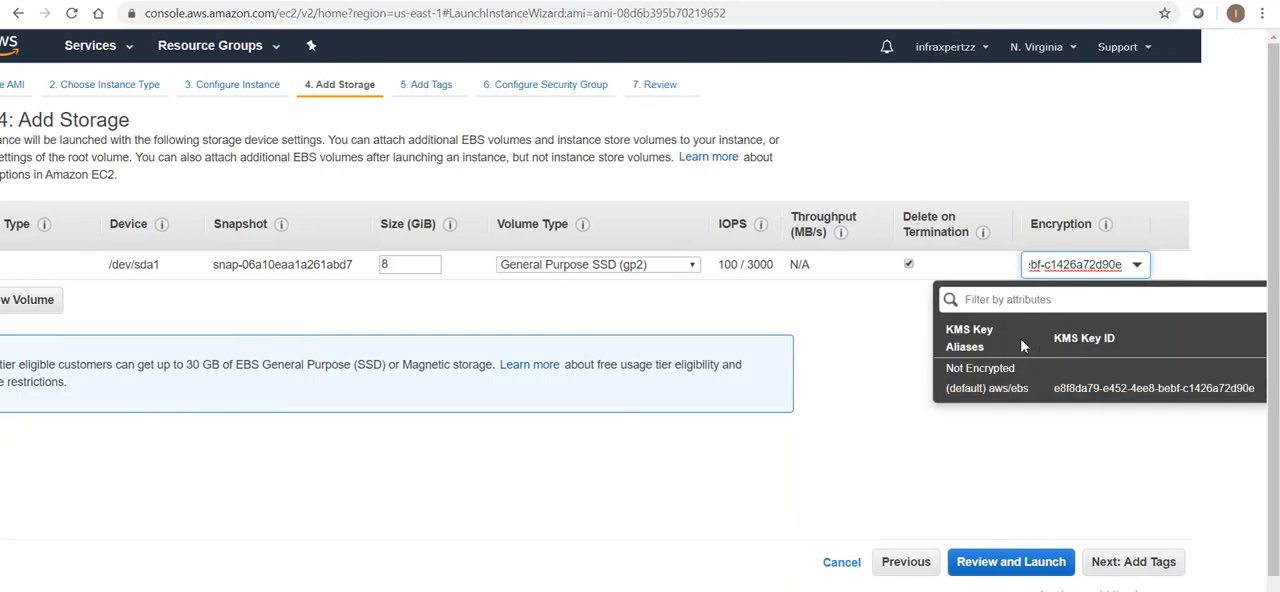
{"action": "left_click", "coordinate": [993, 371]}
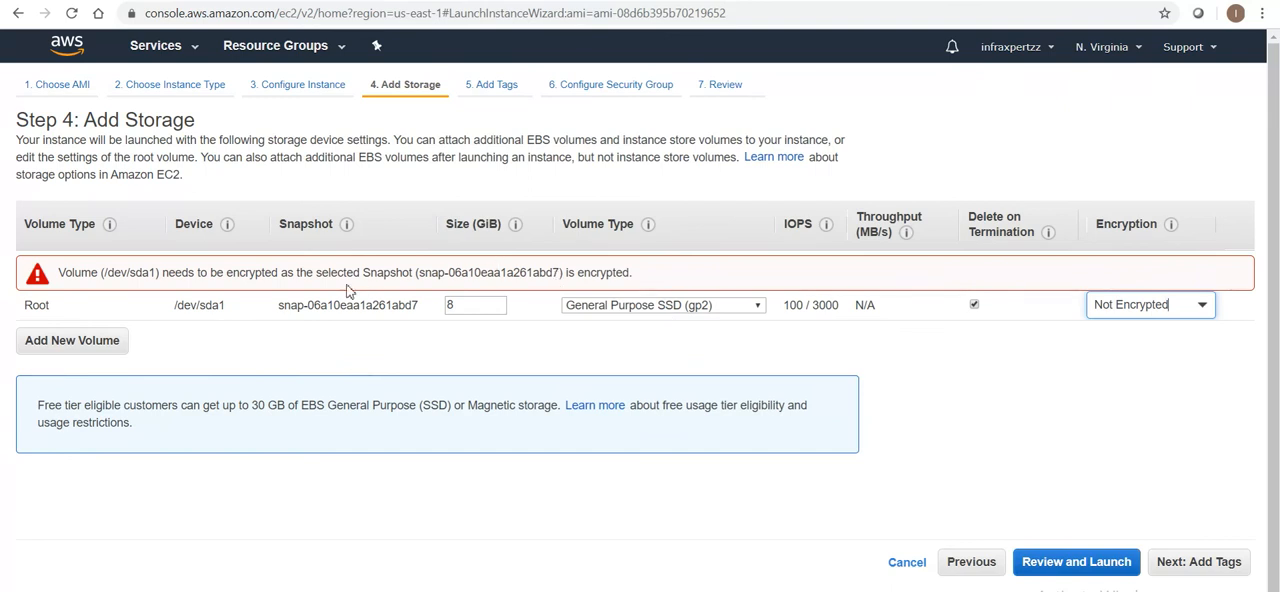
{"action": "left_click_drag", "start_coordinate": [94, 274], "coordinate": [651, 266]}
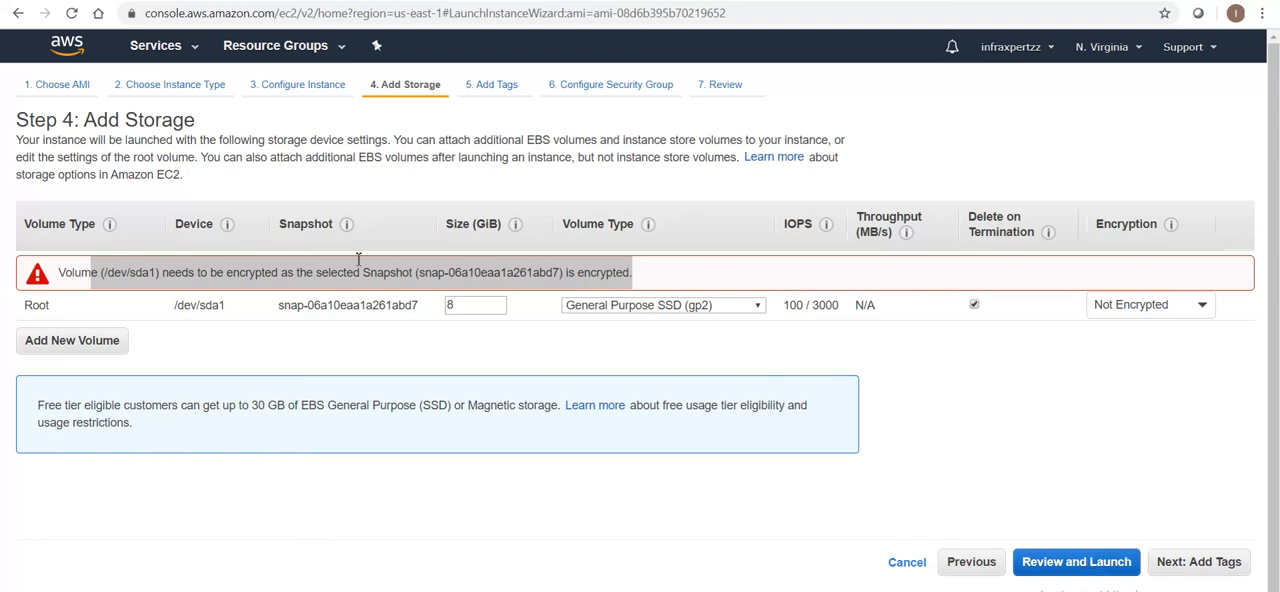
{"action": "left_click", "coordinate": [1143, 307]}
{"action": "left_click", "coordinate": [925, 480]}
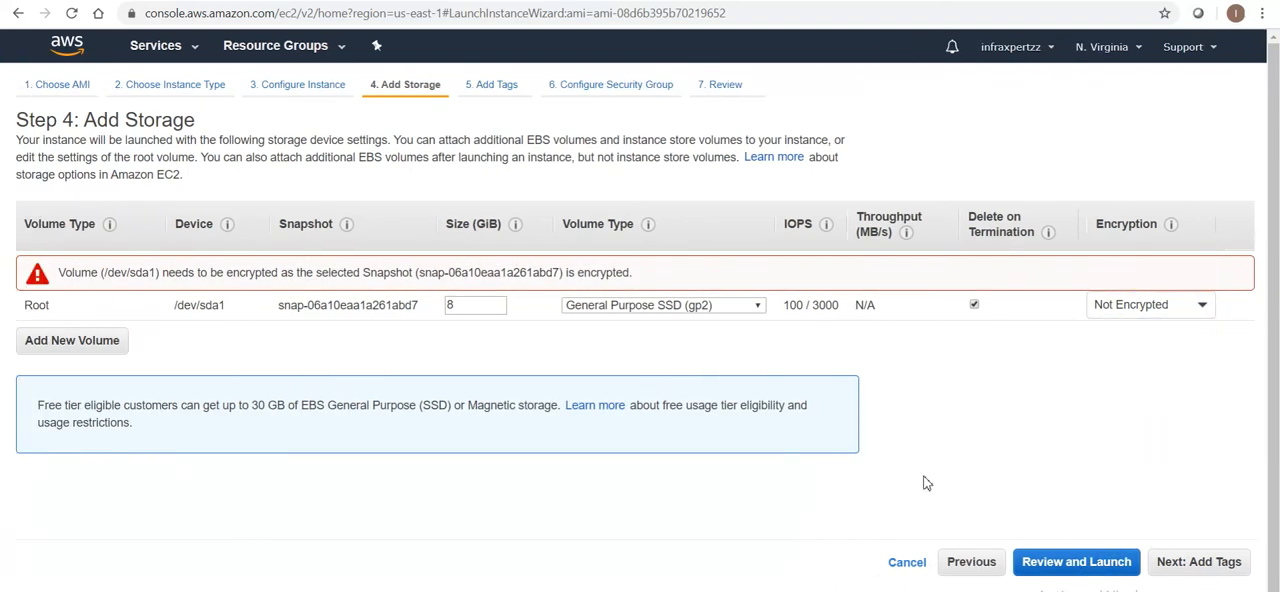
{"action": "left_click", "coordinate": [1203, 307]}
{"action": "left_click", "coordinate": [1092, 432]}
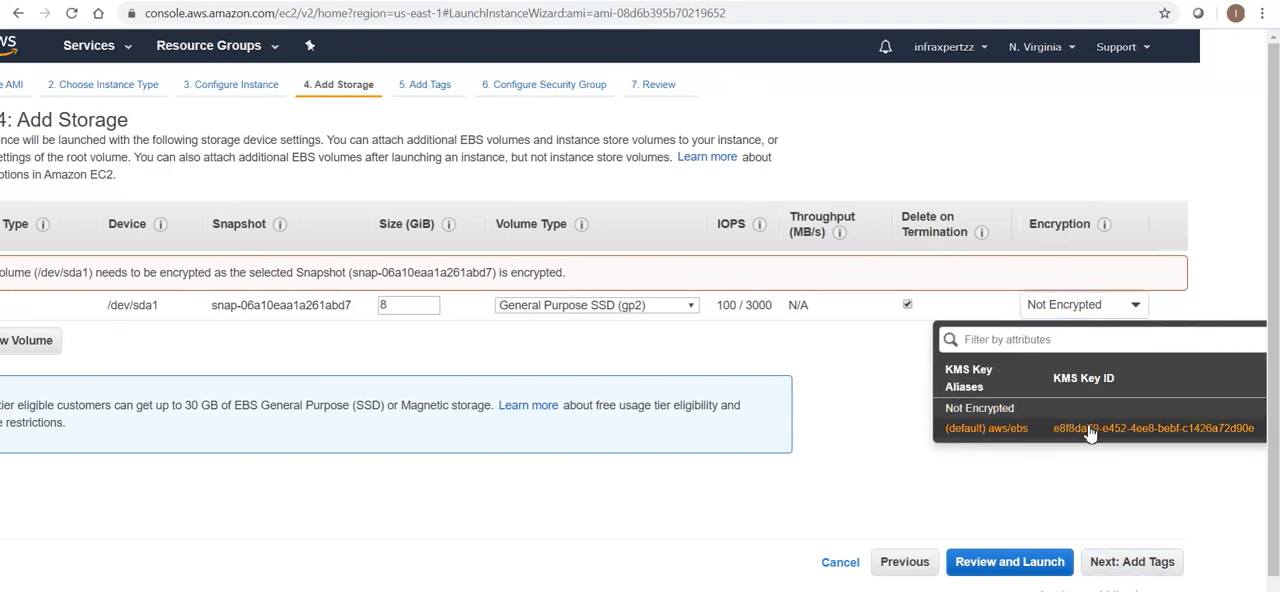
Keep the default tags and security group and proceed to the instance launch review
{"action": "left_click", "coordinate": [1170, 562]}
{"action": "left_click", "coordinate": [1082, 568]}
{"action": "left_click", "coordinate": [1224, 562]}
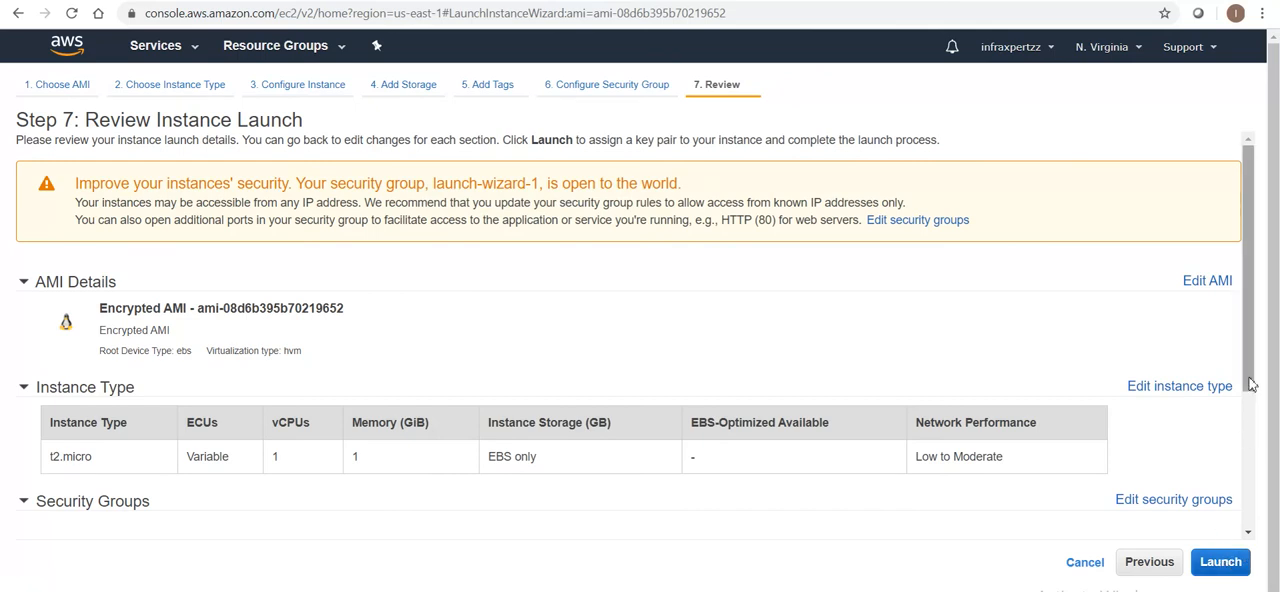
Launch the instance with the existing Infraxpertzz key pair, acknowledging access to its private key file
{"action": "left_click", "coordinate": [1224, 568]}
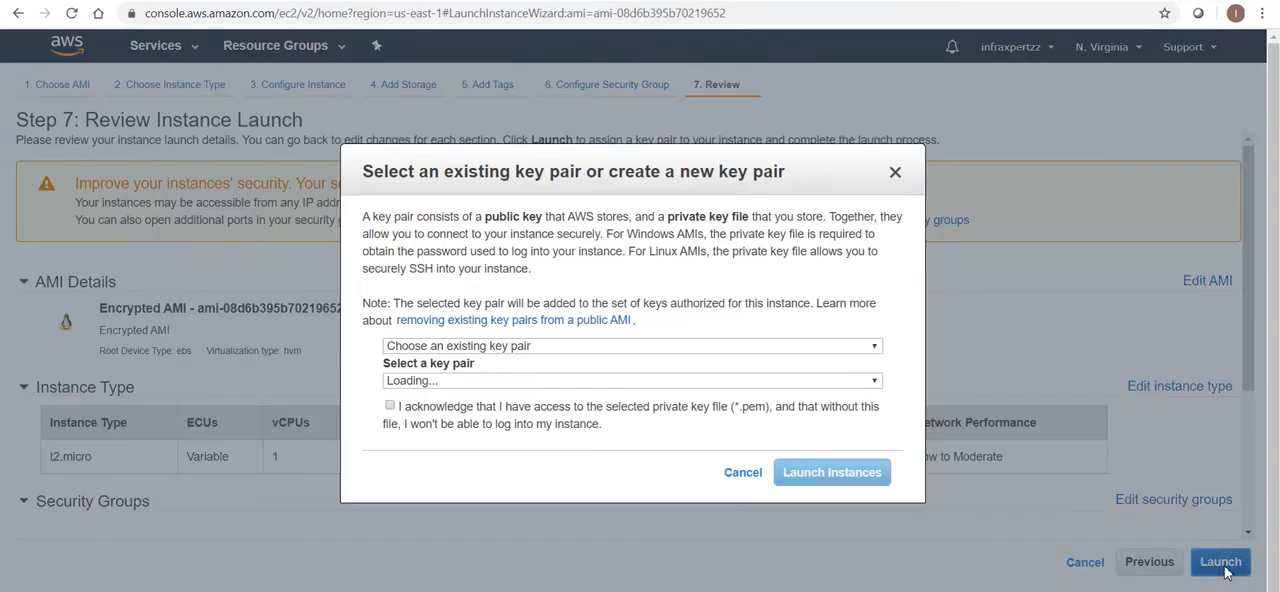
{"action": "left_click", "coordinate": [510, 346]}
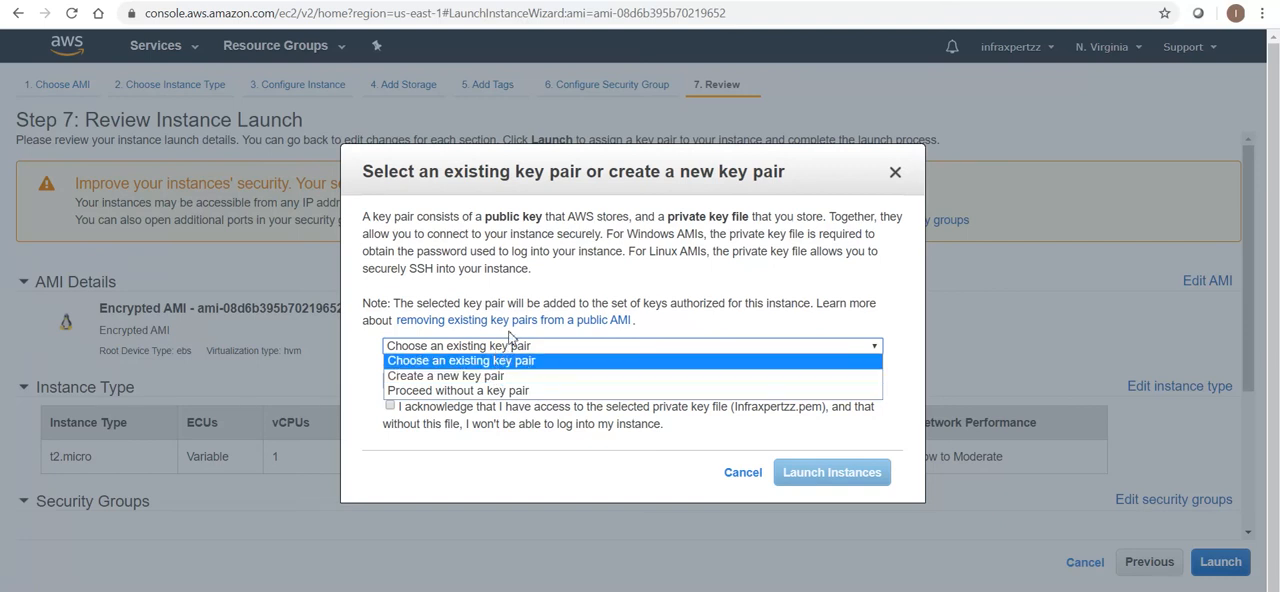
{"action": "left_click", "coordinate": [510, 340]}
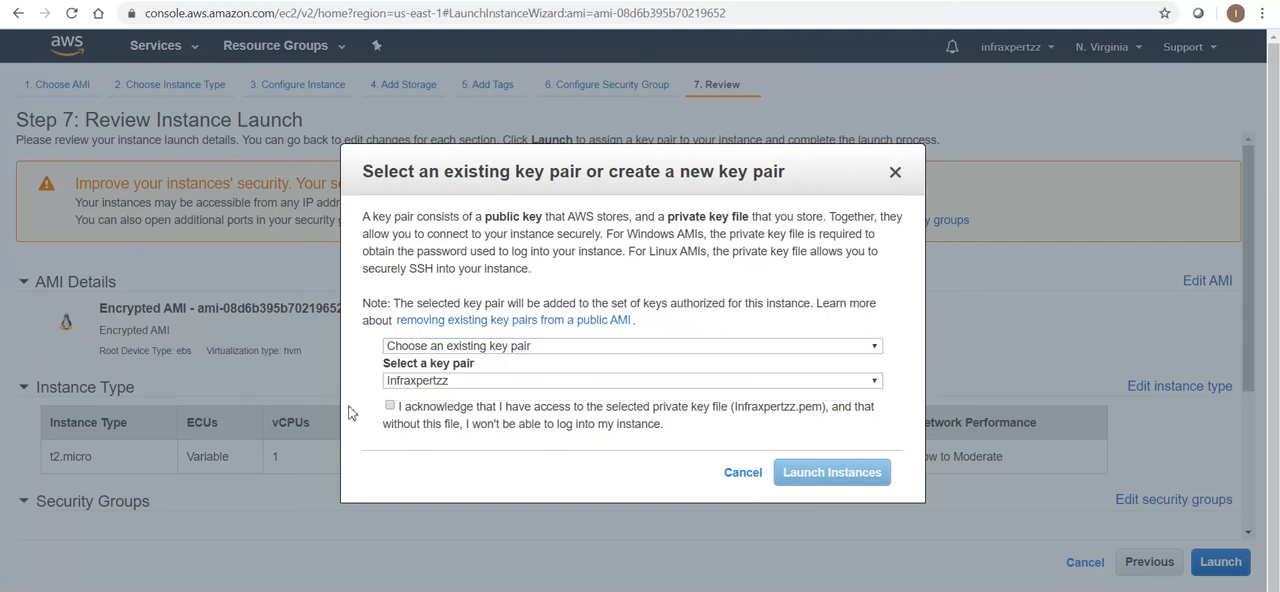
{"action": "left_click", "coordinate": [390, 406]}
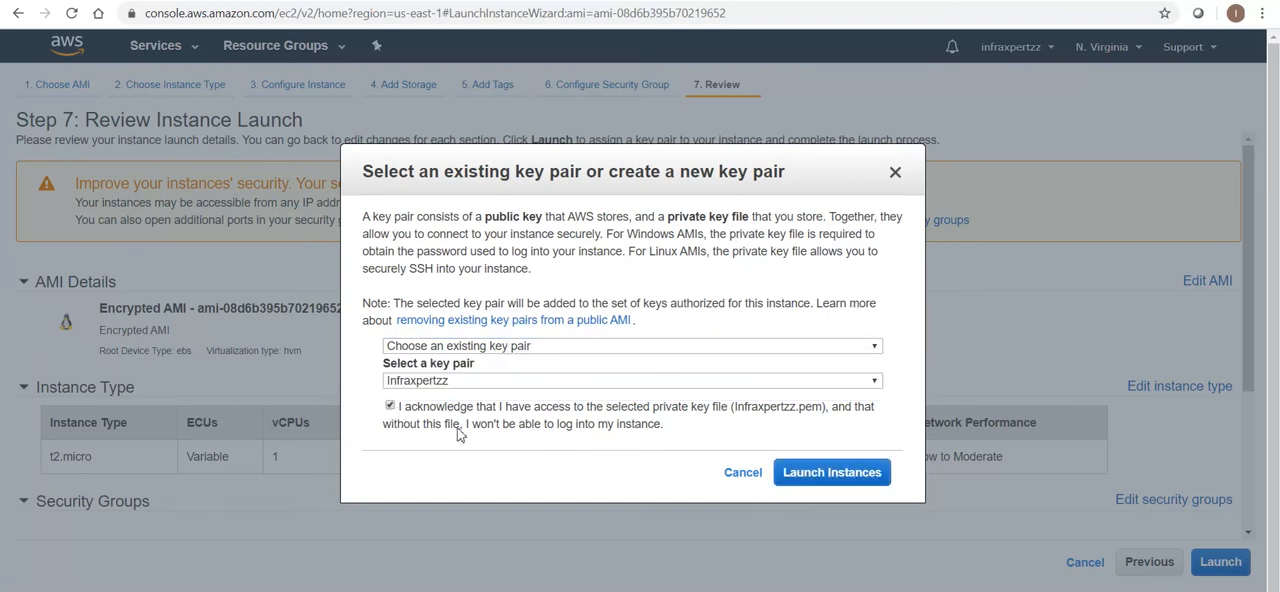
{"action": "left_click", "coordinate": [829, 474]}
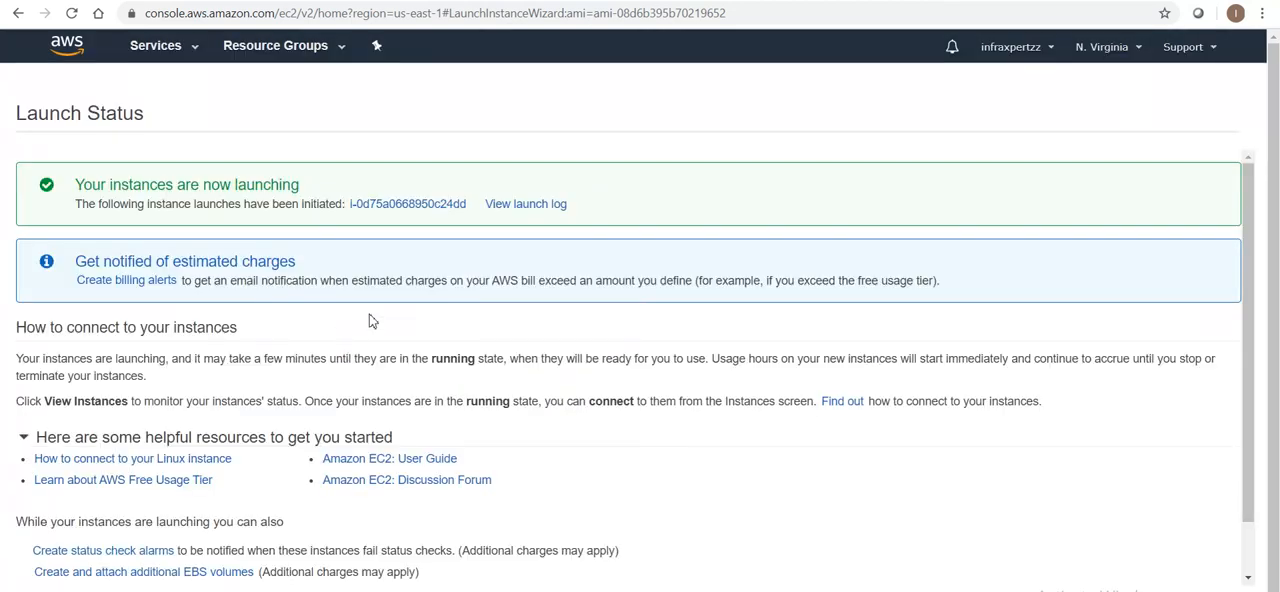
Open the newly launched instance in the instances list and stop it
{"action": "left_click", "coordinate": [392, 208]}
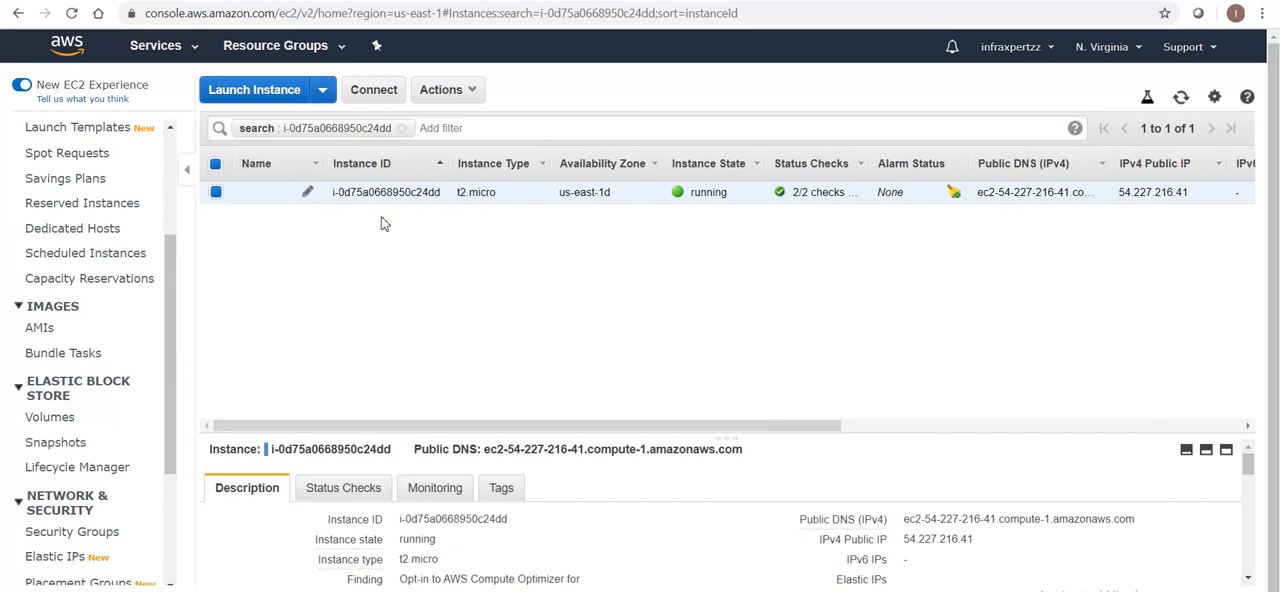
{"action": "left_click", "coordinate": [462, 98]}
{"action": "mouse_move", "coordinate": [490, 207]}
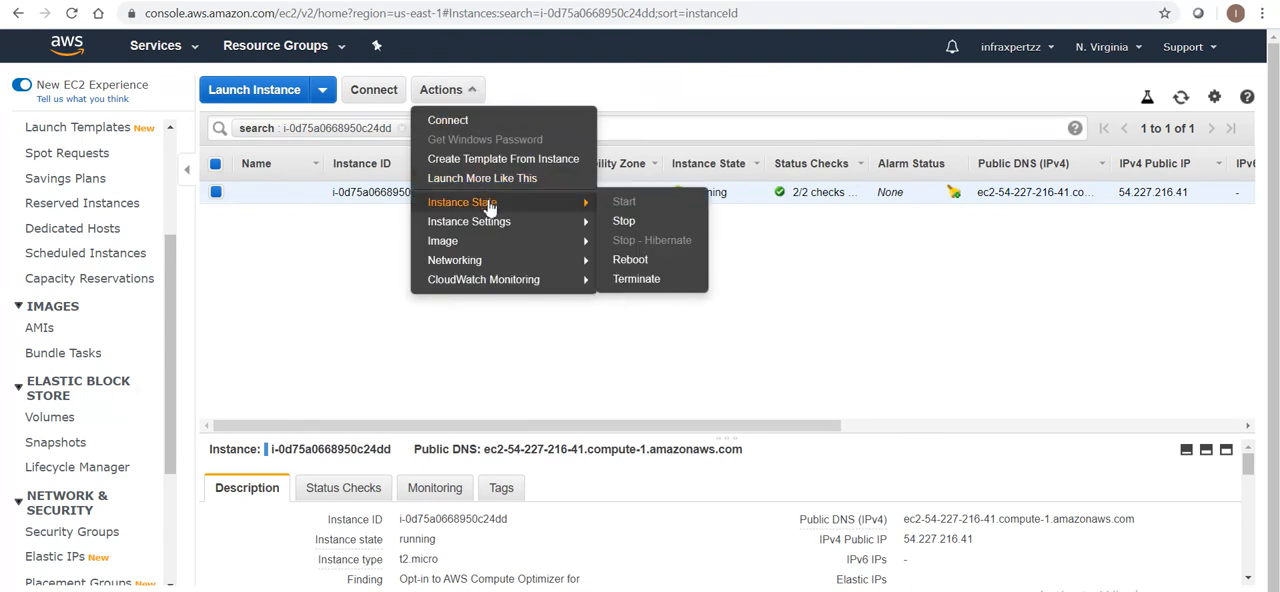
{"action": "left_click", "coordinate": [662, 228]}
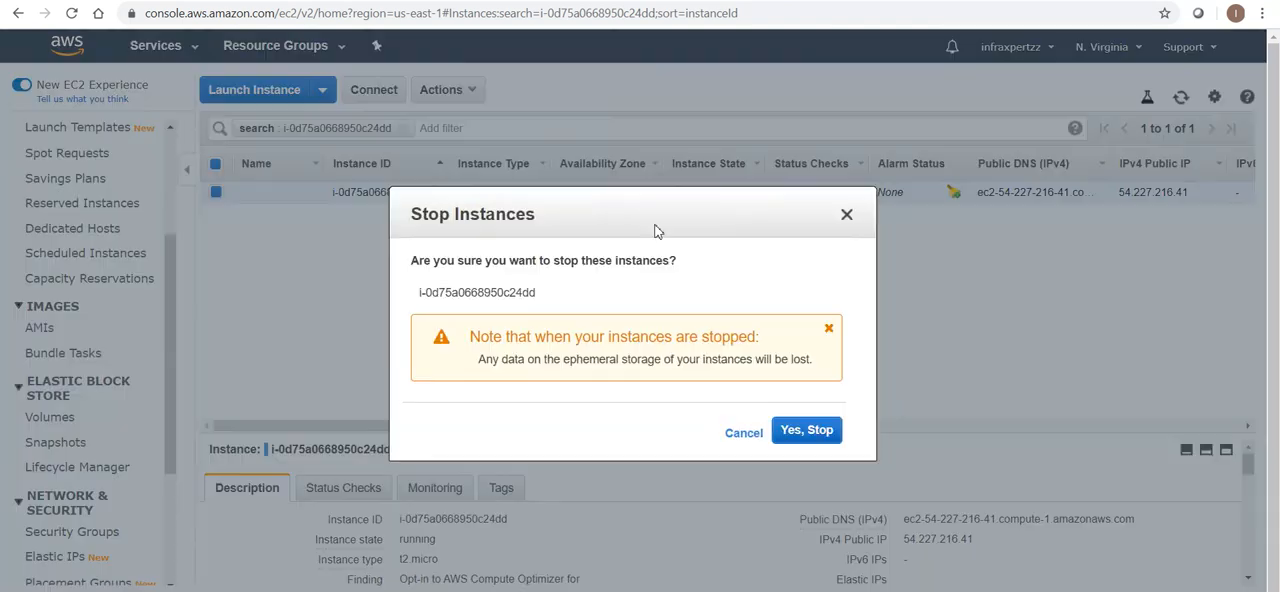
{"action": "left_click", "coordinate": [800, 441]}
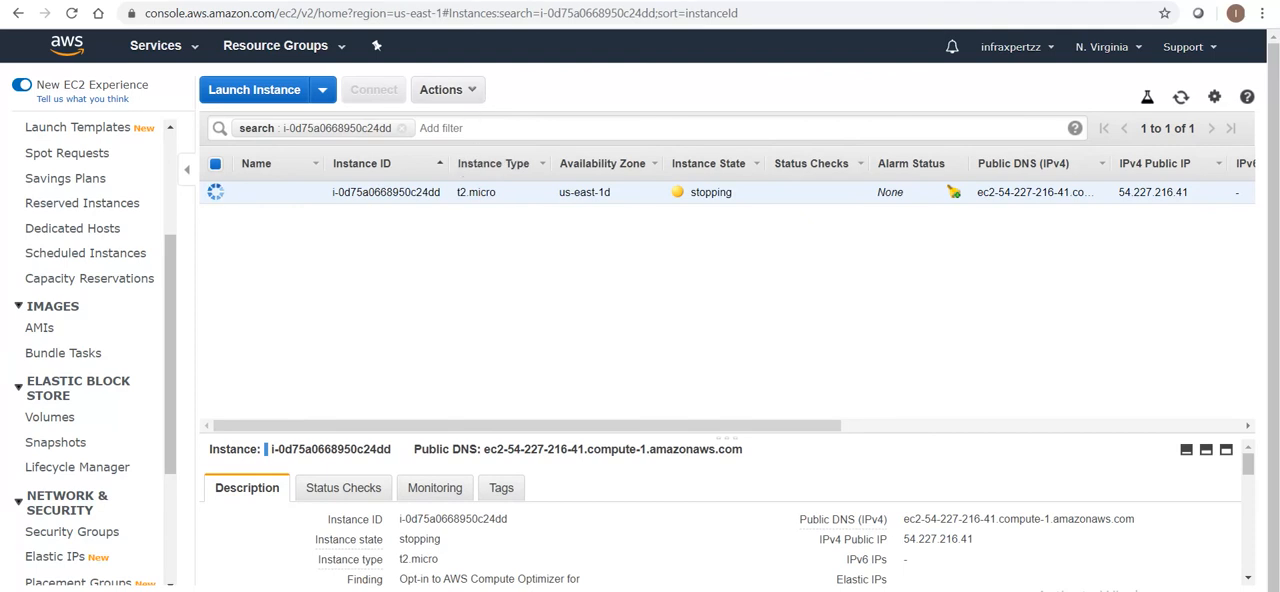
Terminate the stopped instance that was launched from the Encrypted AMI
{"action": "left_click", "coordinate": [481, 95]}
{"action": "mouse_move", "coordinate": [500, 202]}
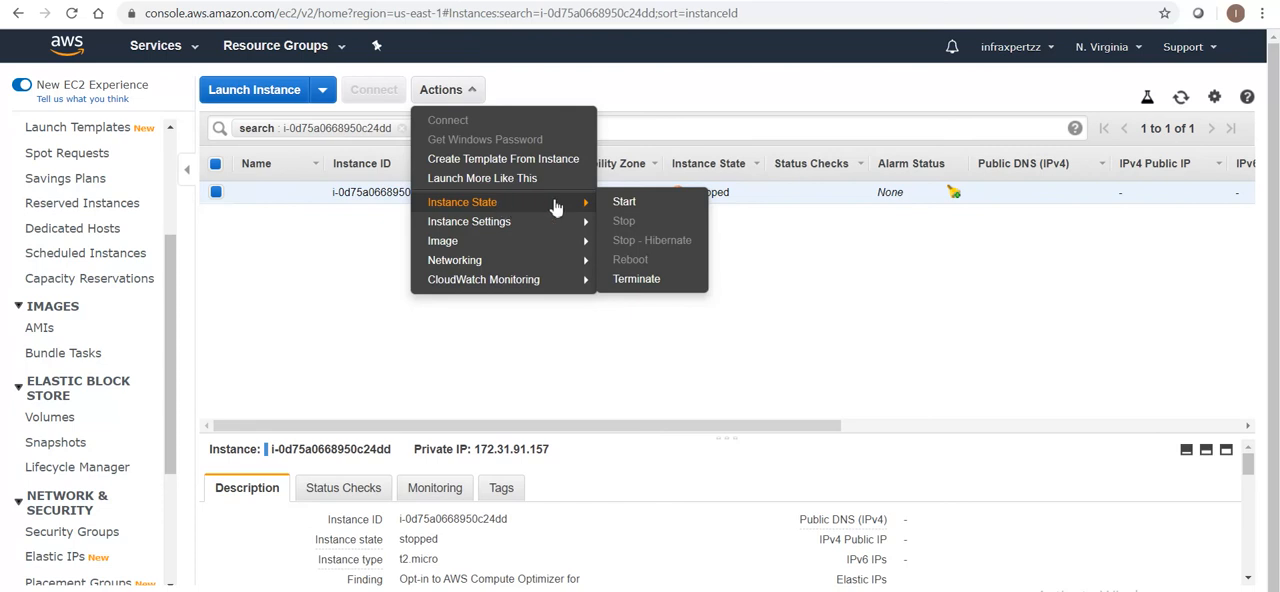
{"action": "left_click", "coordinate": [660, 281]}
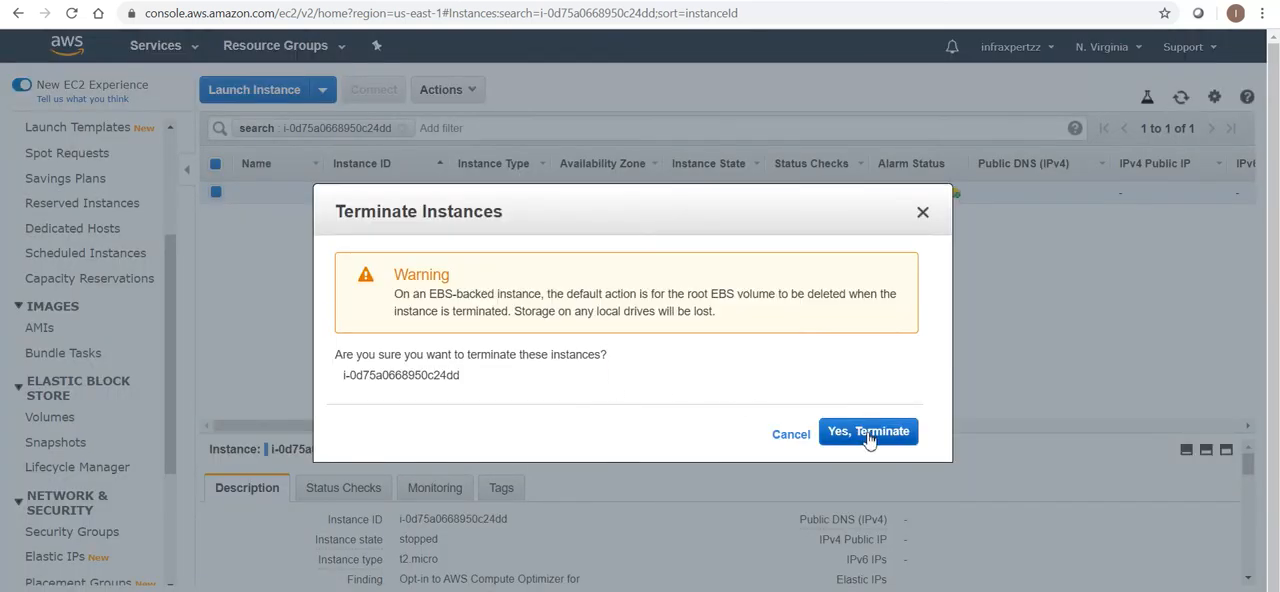
{"action": "left_click", "coordinate": [868, 434]}
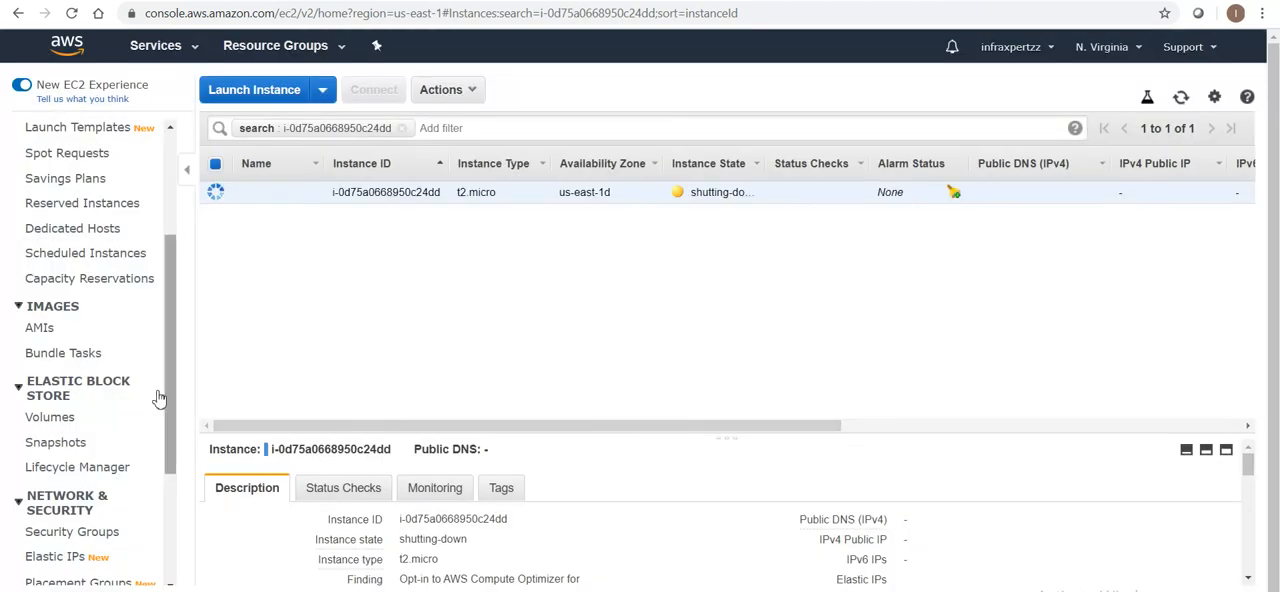
Check the volumes list and open the instances list from the EC2 dashboard
{"action": "left_click", "coordinate": [68, 420]}
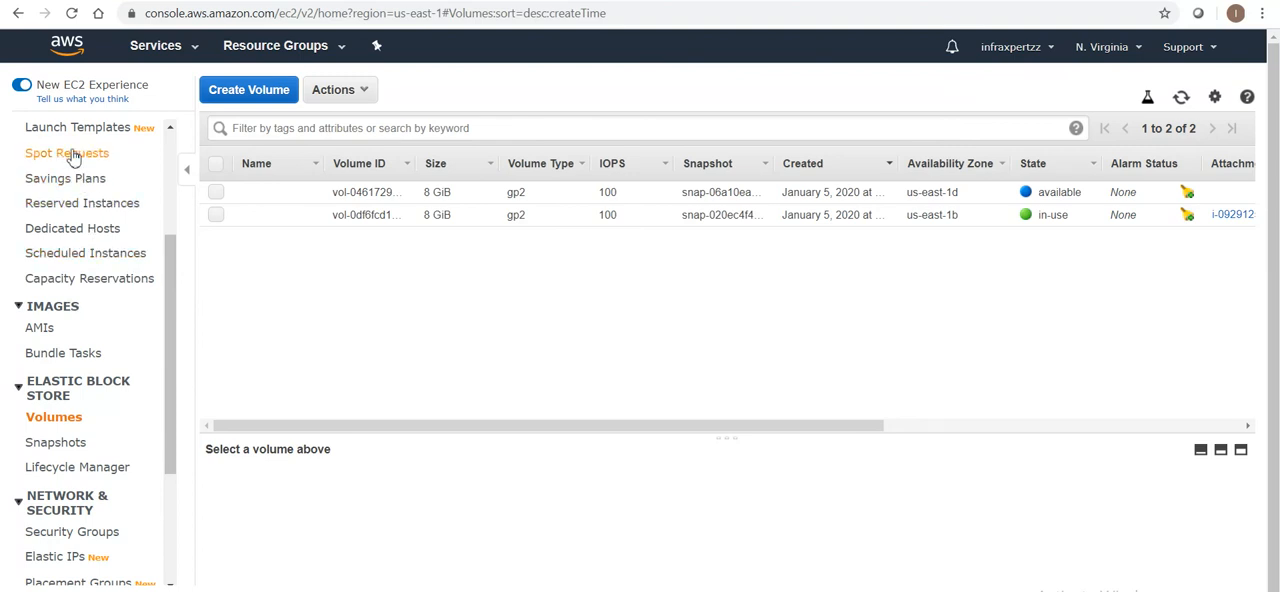
{"action": "scroll", "coordinate": [120, 190], "scroll_direction": "up", "scroll_amount": 3}
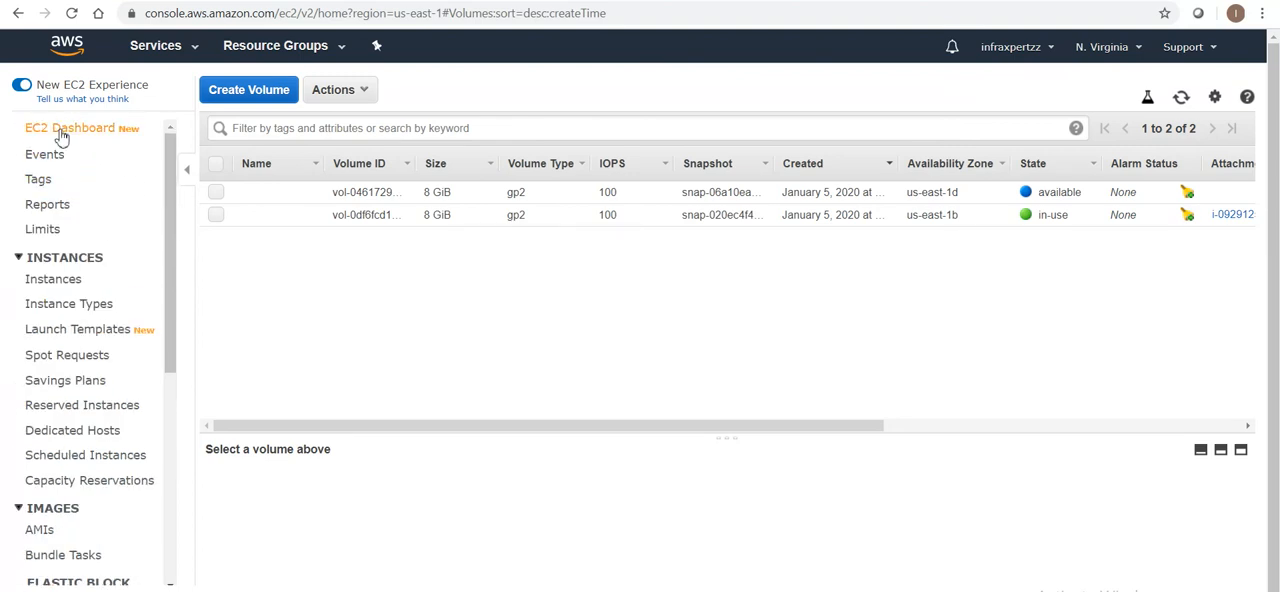
{"action": "left_click", "coordinate": [55, 129]}
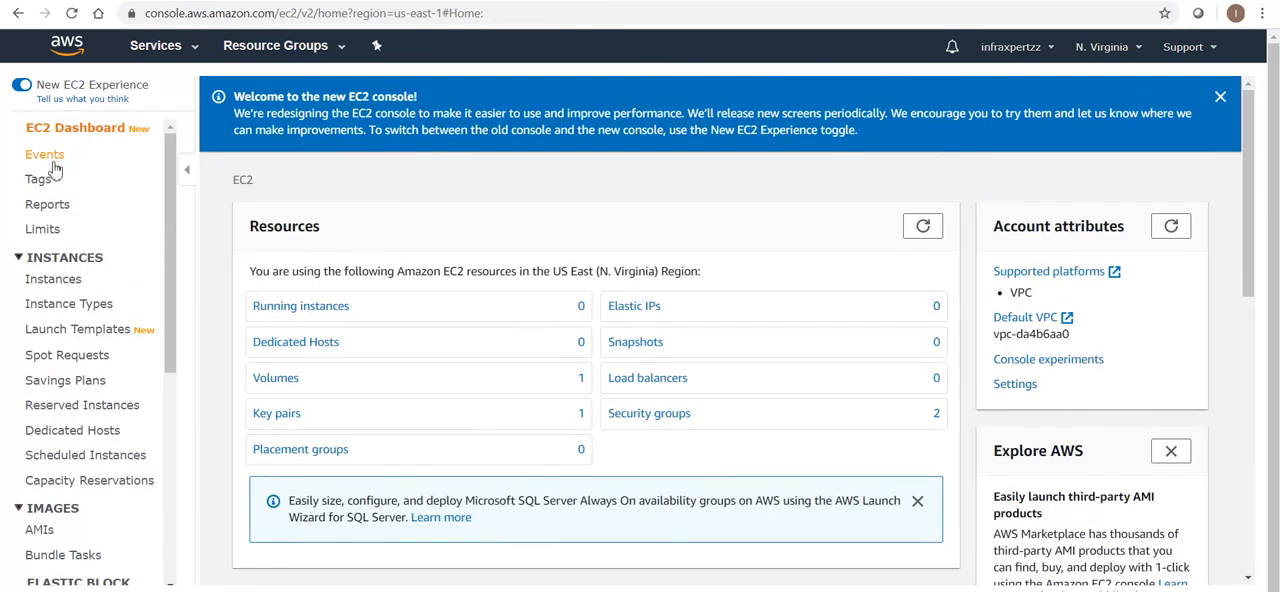
{"action": "left_click", "coordinate": [346, 316]}
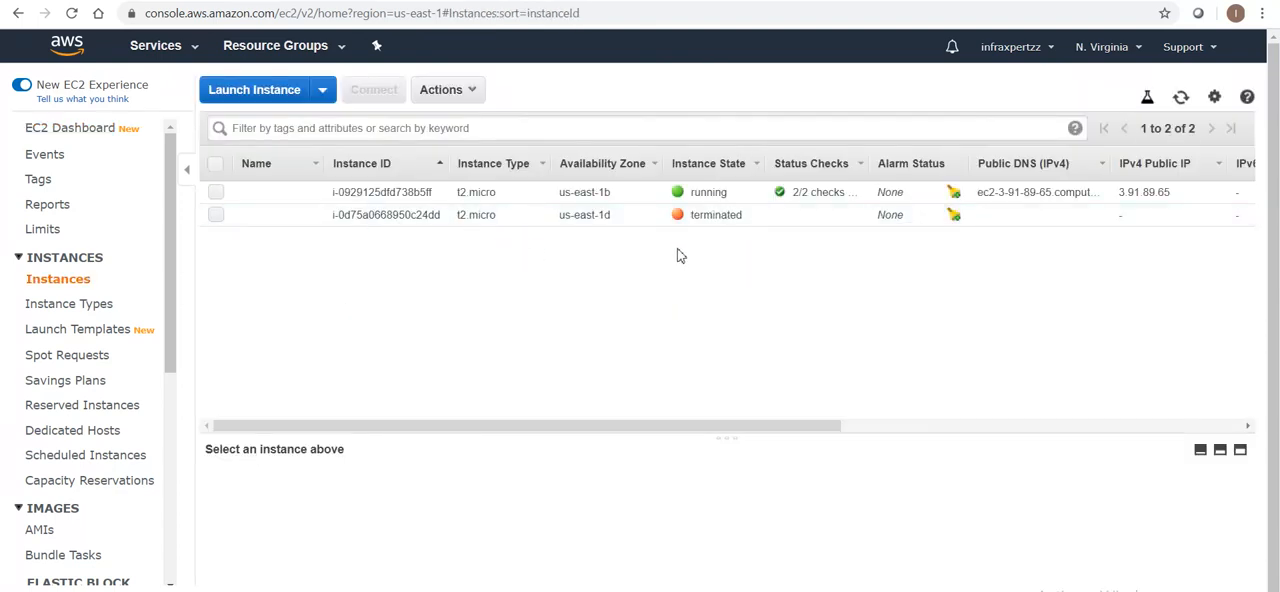
Terminate the running t2.micro instance in us-east-1b and check the EBS volumes list
{"action": "left_click", "coordinate": [215, 194]}
{"action": "left_click", "coordinate": [472, 100]}
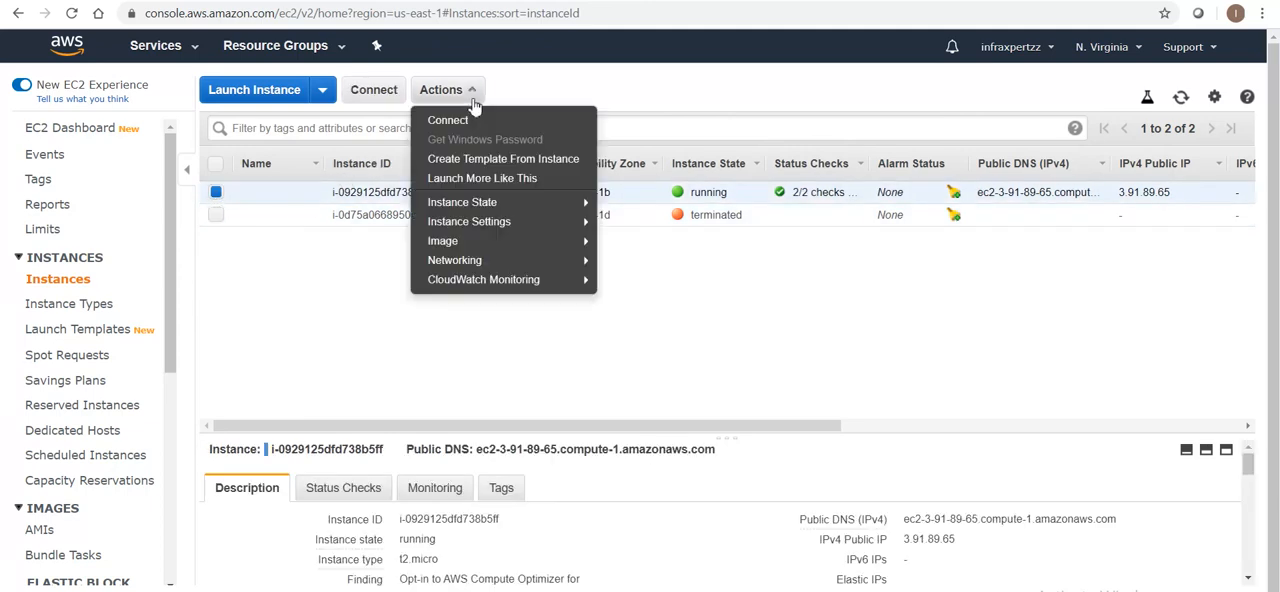
{"action": "mouse_move", "coordinate": [508, 205]}
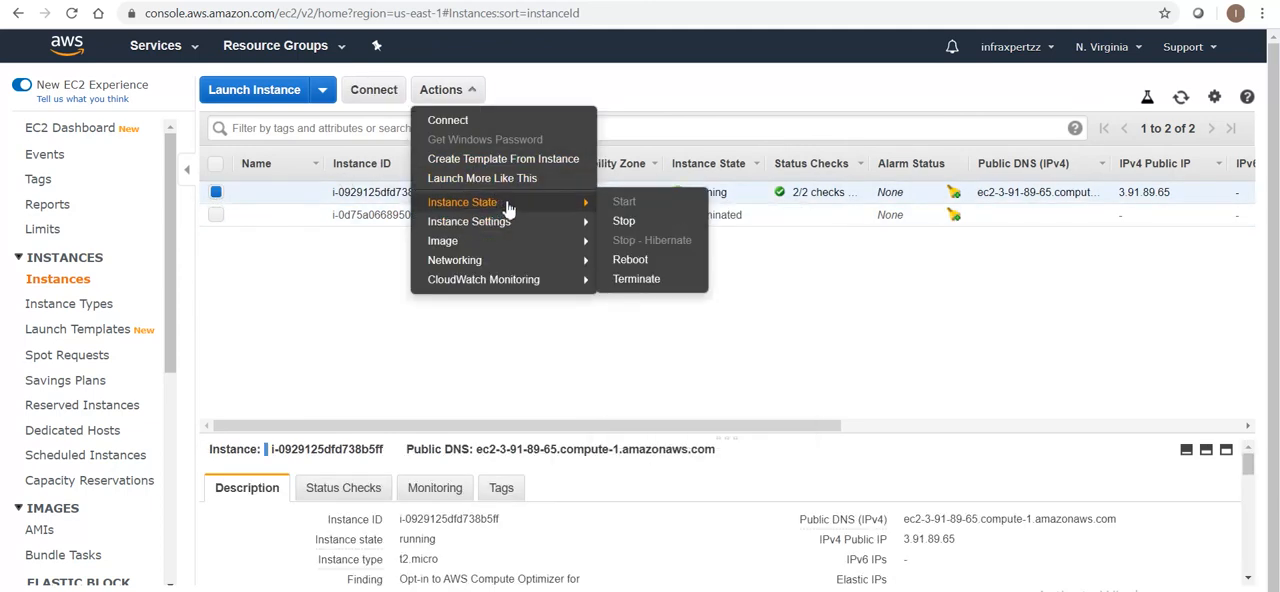
{"action": "left_click", "coordinate": [645, 279]}
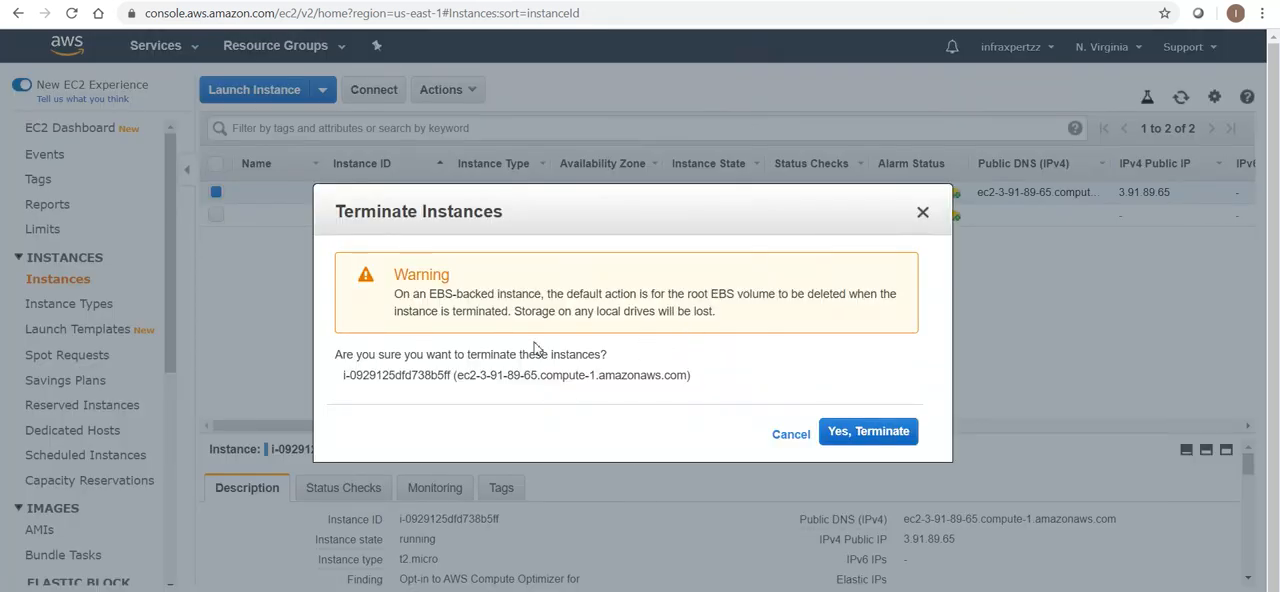
{"action": "left_click", "coordinate": [868, 436]}
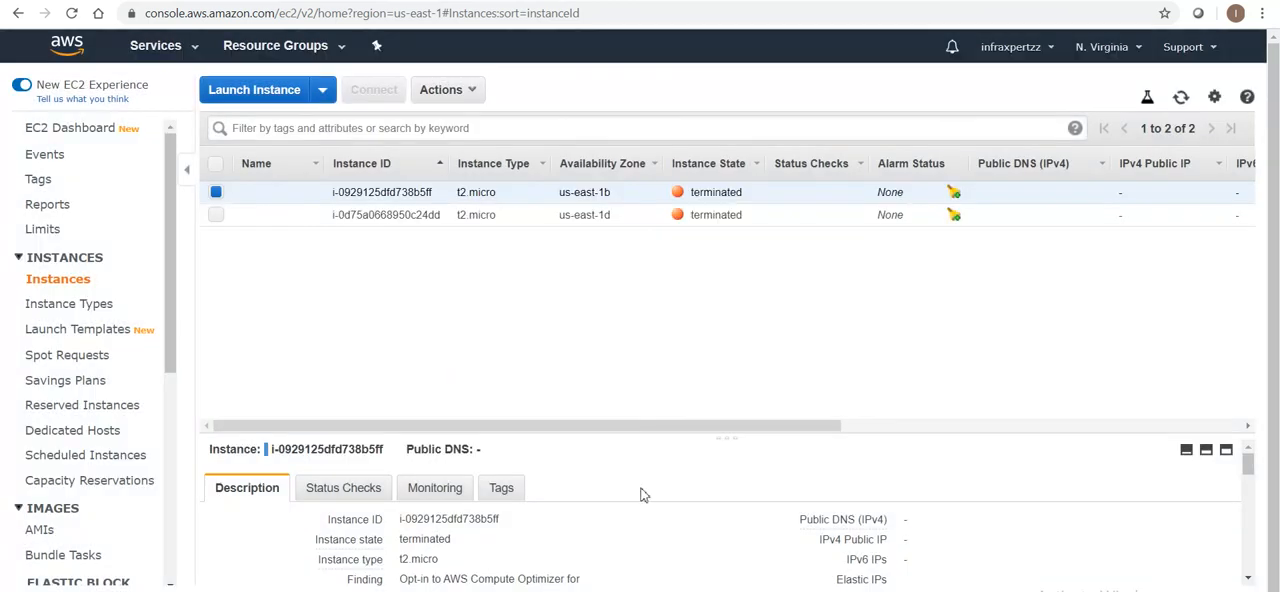
{"action": "left_click_drag", "start_coordinate": [172, 325], "coordinate": [176, 422]}
{"action": "left_click", "coordinate": [55, 429]}
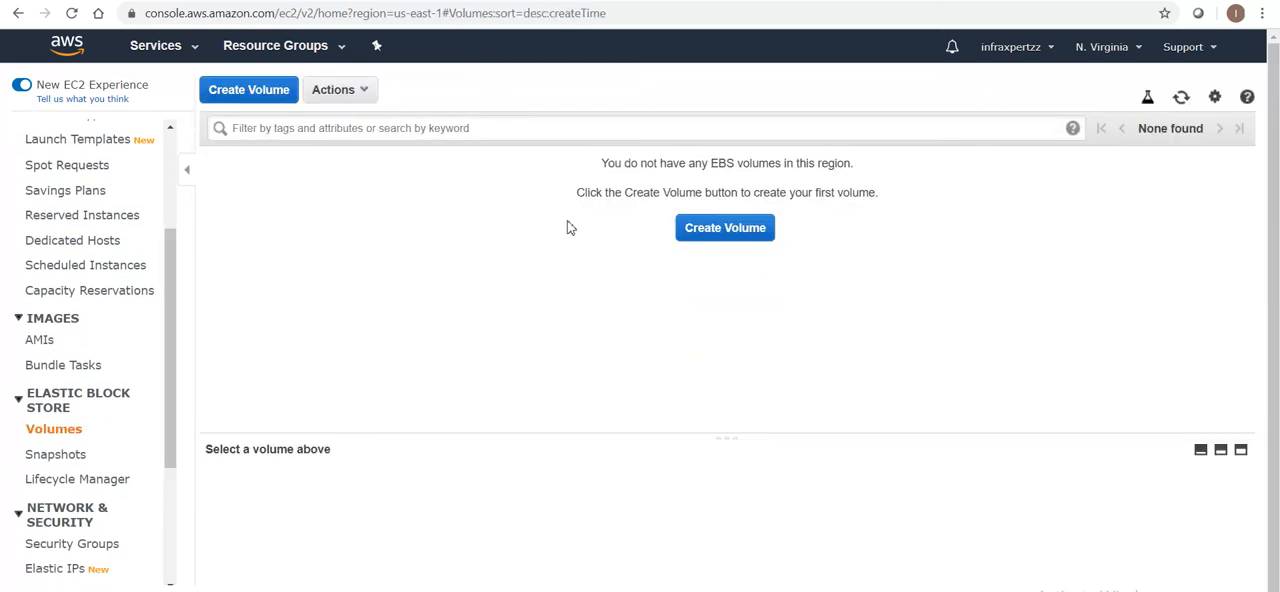
Try to delete the Encrypted Snap and Unencrypted Snap snapshots together, retry for Encrypted Snap, and dismiss the deletion dialog
{"action": "left_click", "coordinate": [62, 455]}
{"action": "left_click", "coordinate": [216, 192]}
{"action": "left_click", "coordinate": [216, 215]}
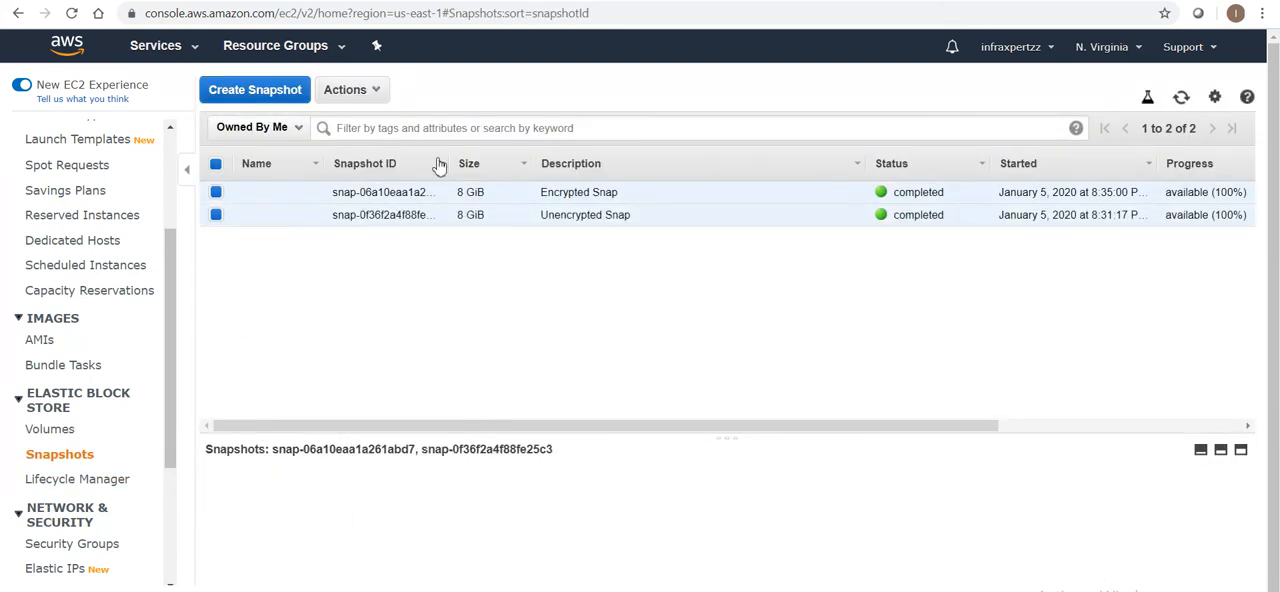
{"action": "left_click", "coordinate": [372, 92]}
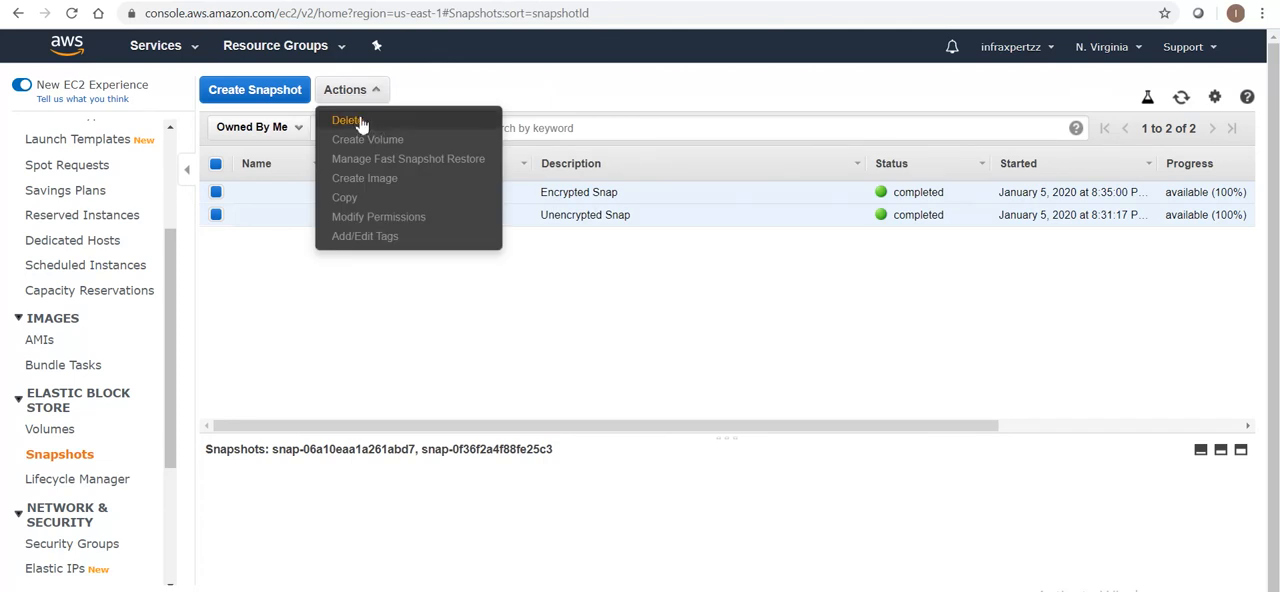
{"action": "left_click", "coordinate": [362, 122]}
{"action": "left_click", "coordinate": [846, 403]}
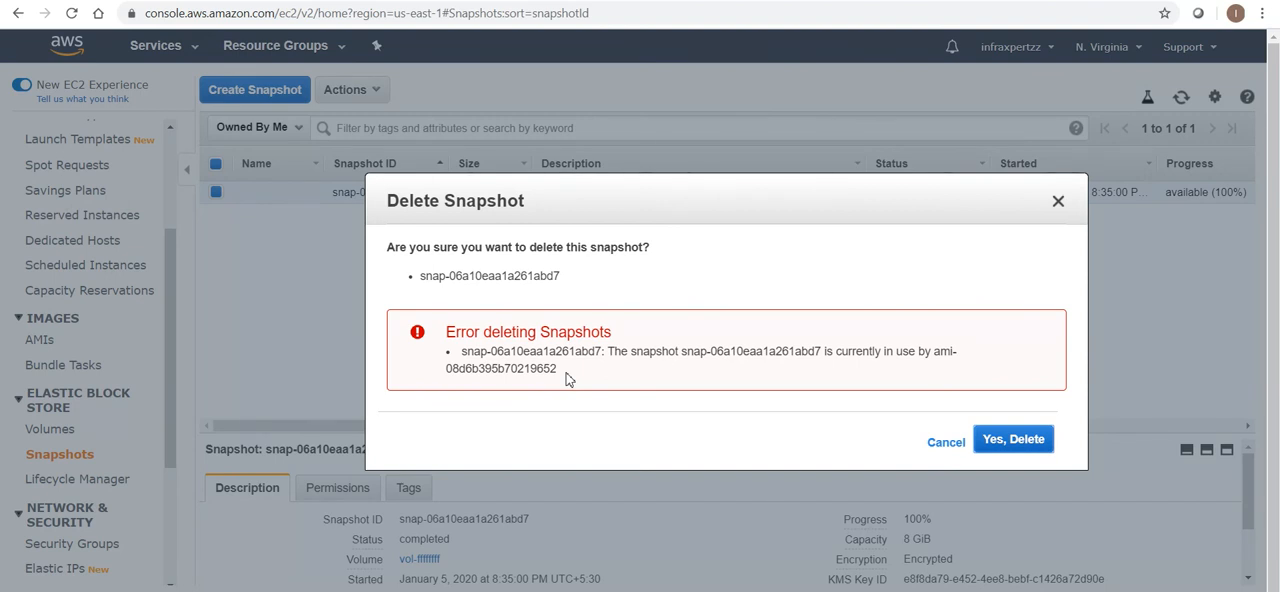
{"action": "left_click", "coordinate": [1025, 442]}
{"action": "left_click", "coordinate": [1020, 447]}
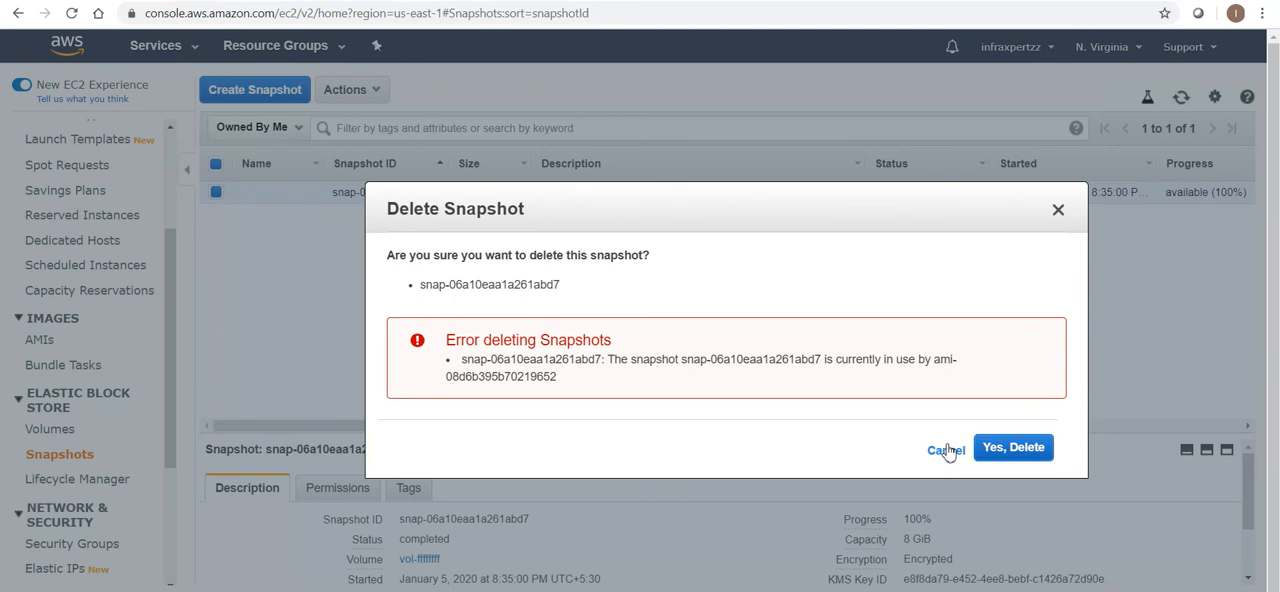
{"action": "left_click", "coordinate": [946, 450]}
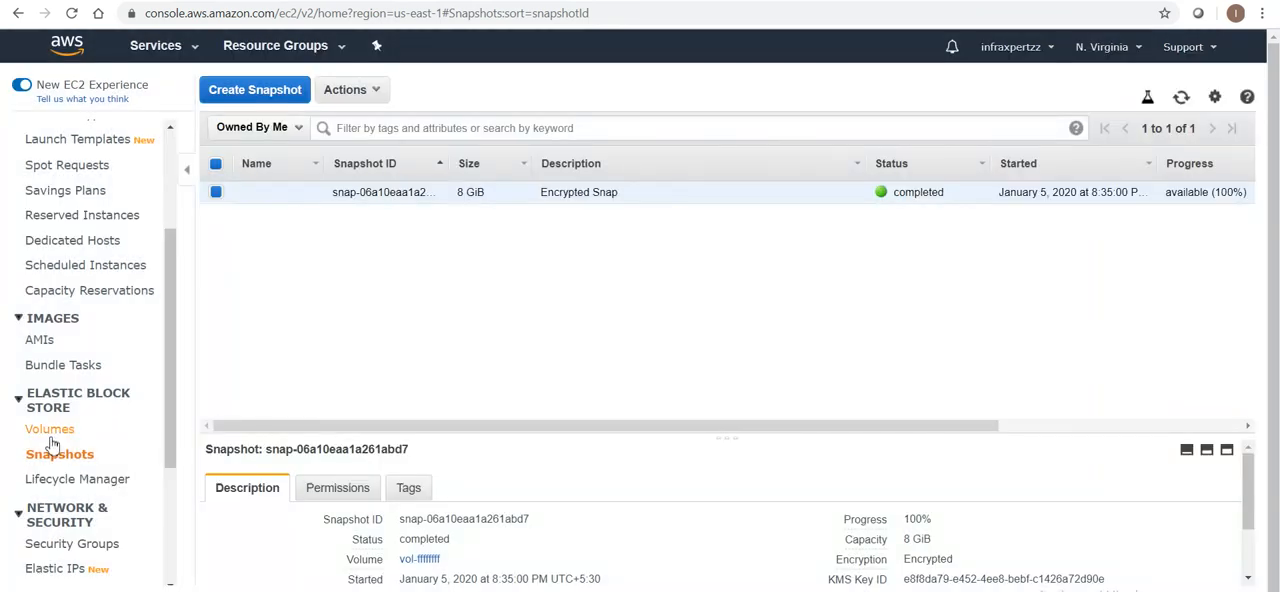
Deregister the Encrypted AMI and delete the Encrypted Snap snapshot it was built from
{"action": "left_click", "coordinate": [42, 341]}
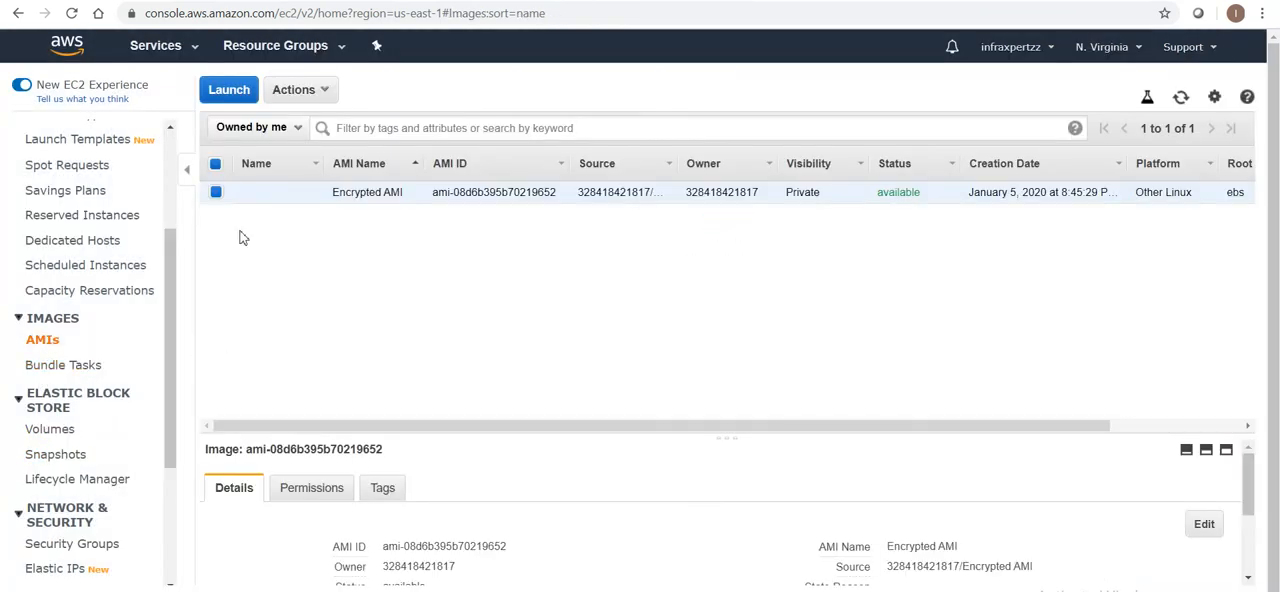
{"action": "left_click", "coordinate": [325, 89]}
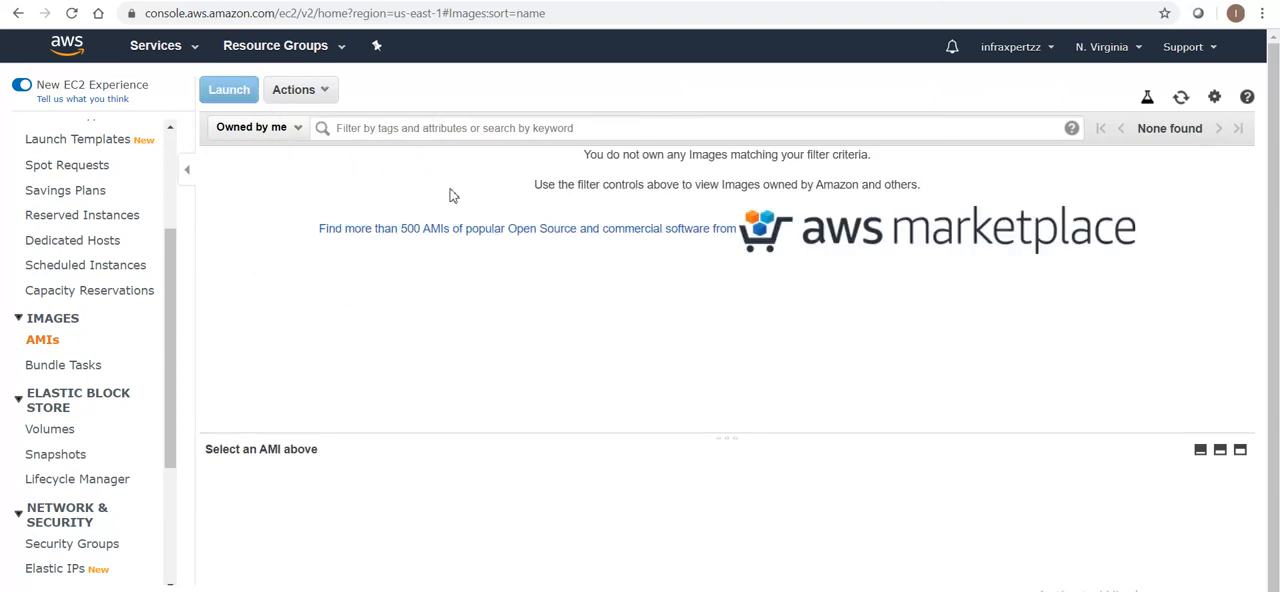
{"action": "left_click", "coordinate": [63, 441]}
{"action": "left_click", "coordinate": [55, 453]}
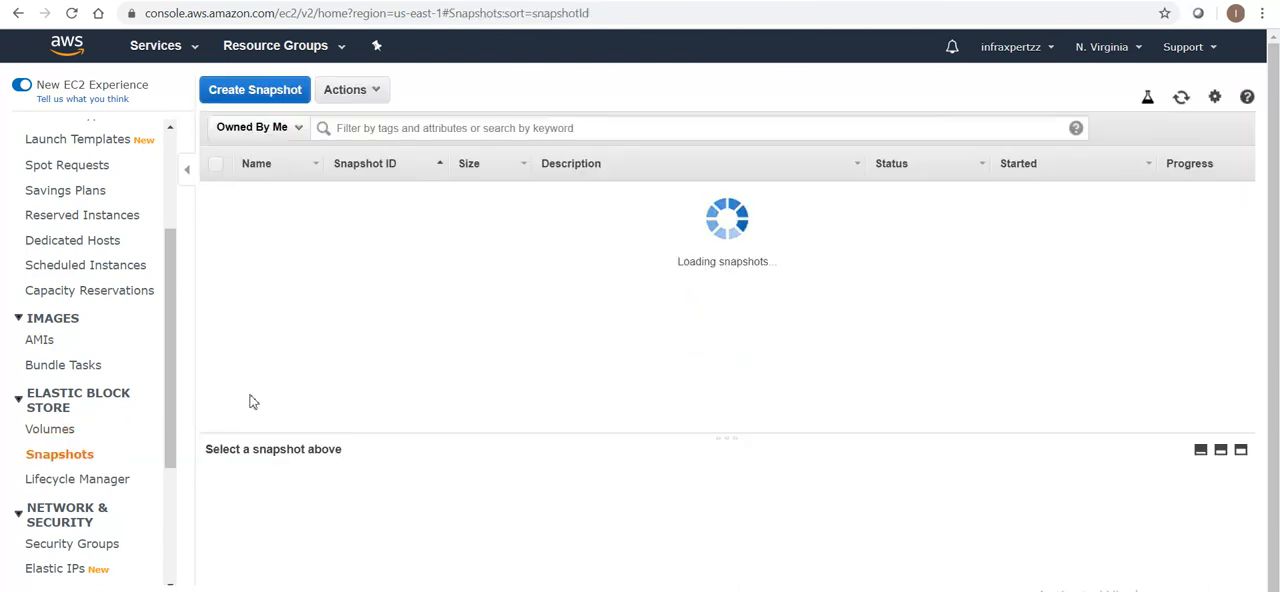
{"action": "left_click", "coordinate": [389, 97]}
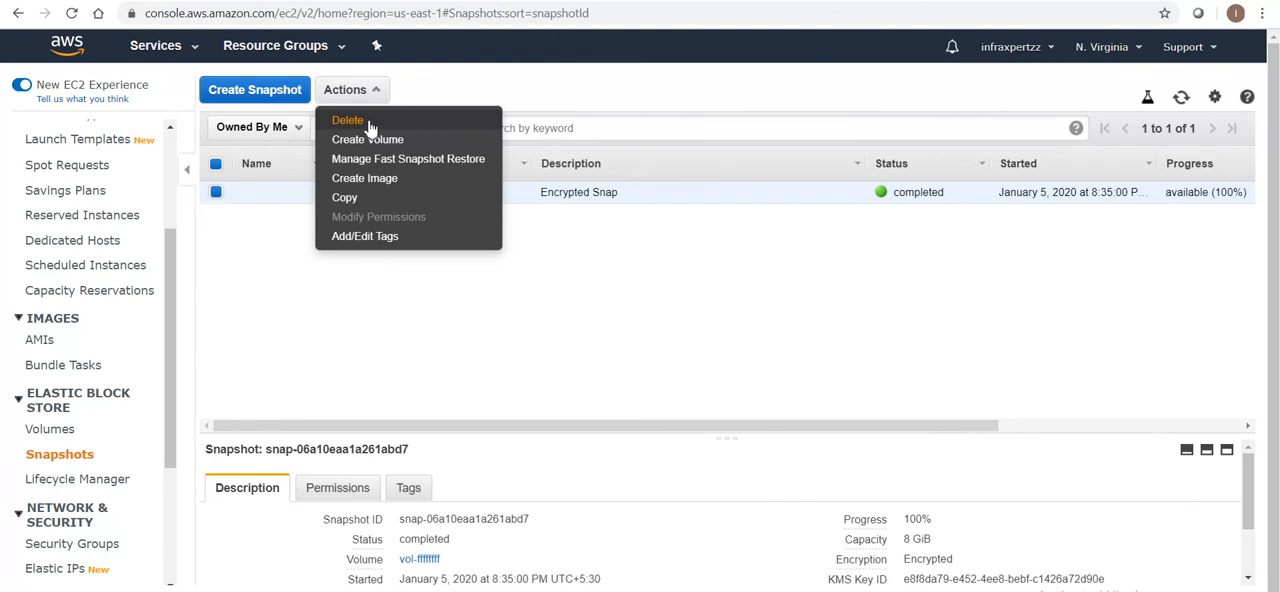
{"action": "left_click", "coordinate": [369, 122]}
{"action": "left_click", "coordinate": [845, 397]}
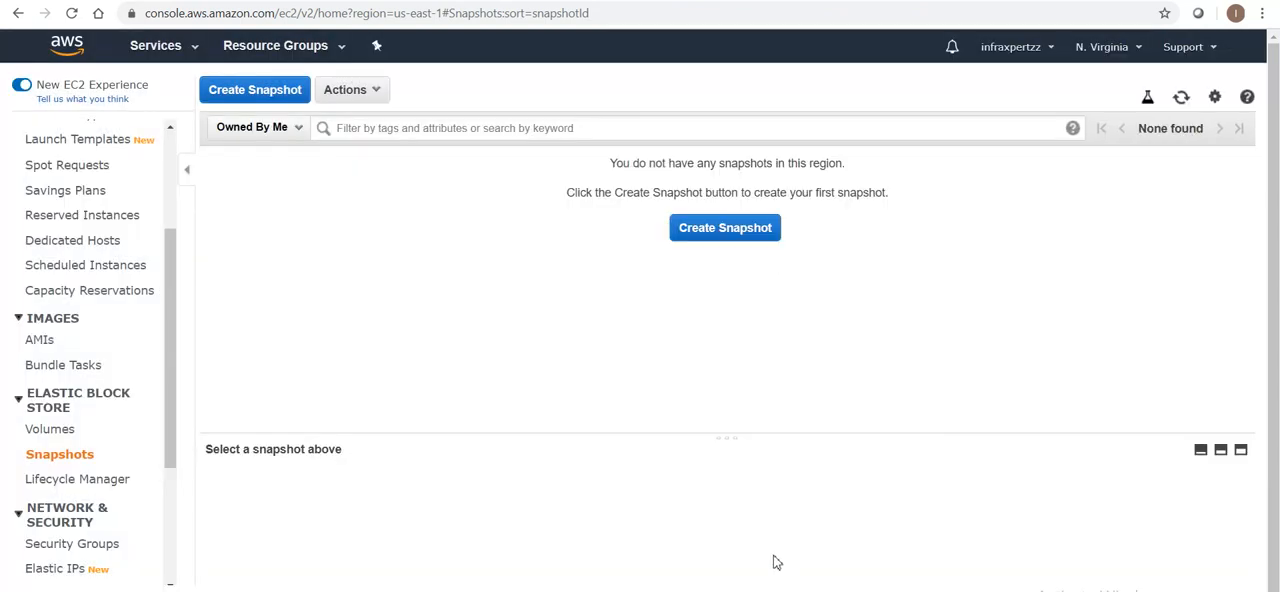
Check the volumes list, Lifecycle Manager and EC2 dashboard for leftover resources, and refresh the dashboard's account attributes and resource summary
{"action": "left_click", "coordinate": [50, 434]}
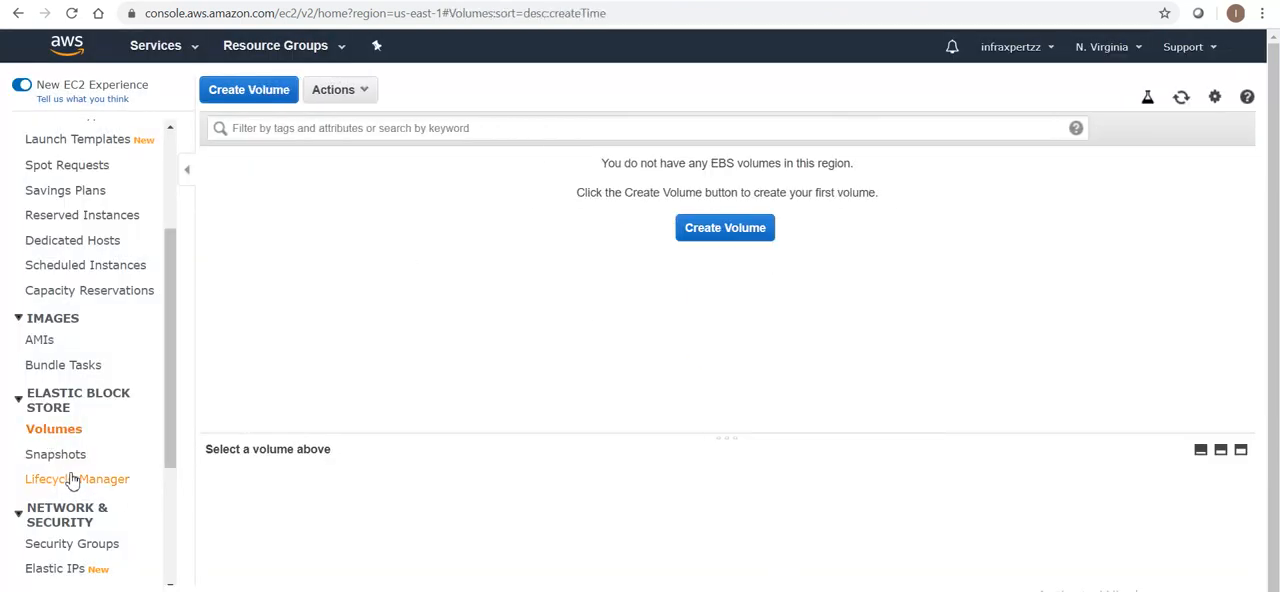
{"action": "left_click", "coordinate": [70, 481]}
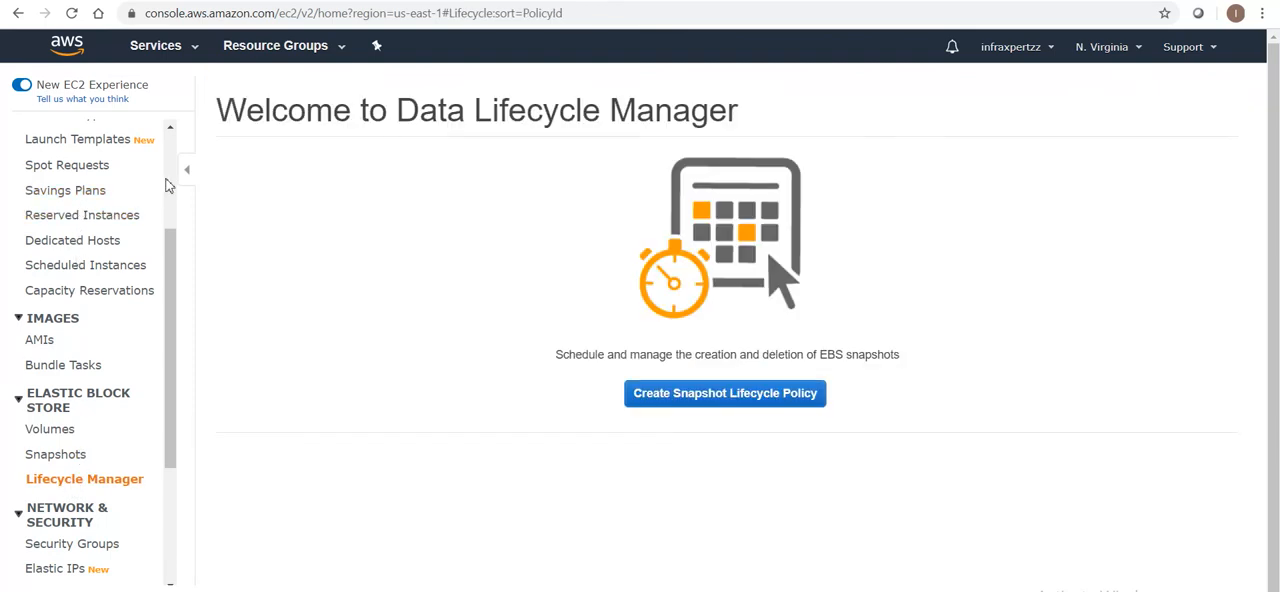
{"action": "scroll", "coordinate": [168, 186], "scroll_direction": "up", "scroll_amount": 3}
{"action": "left_click", "coordinate": [78, 131]}
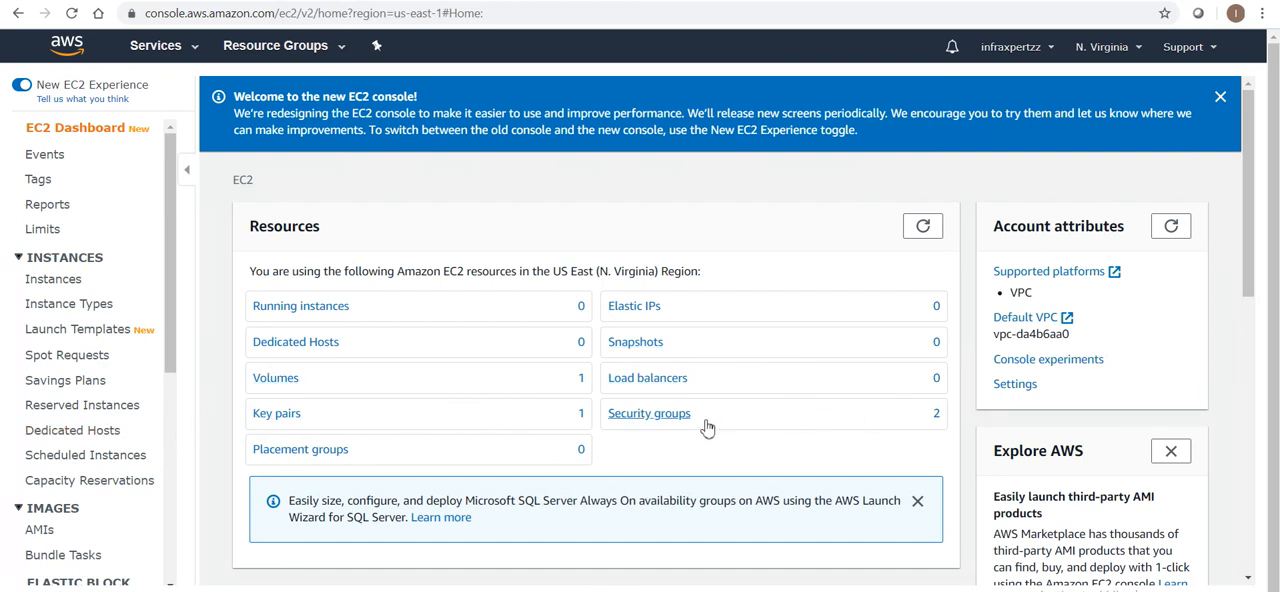
{"action": "left_click", "coordinate": [284, 386]}
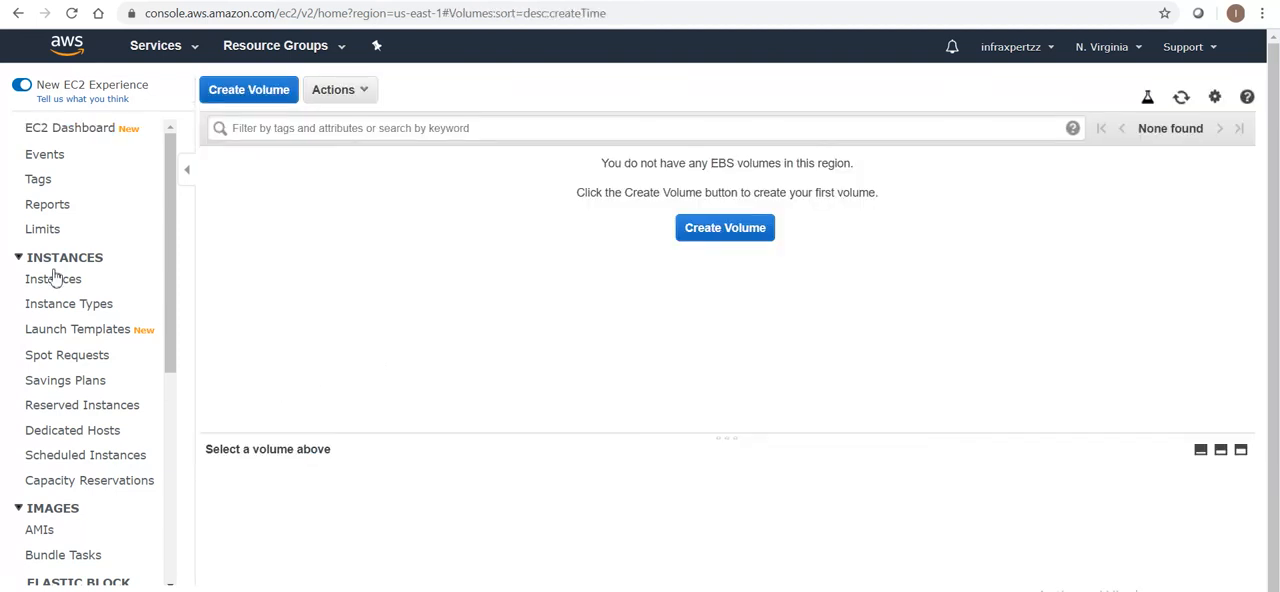
{"action": "left_click", "coordinate": [120, 128]}
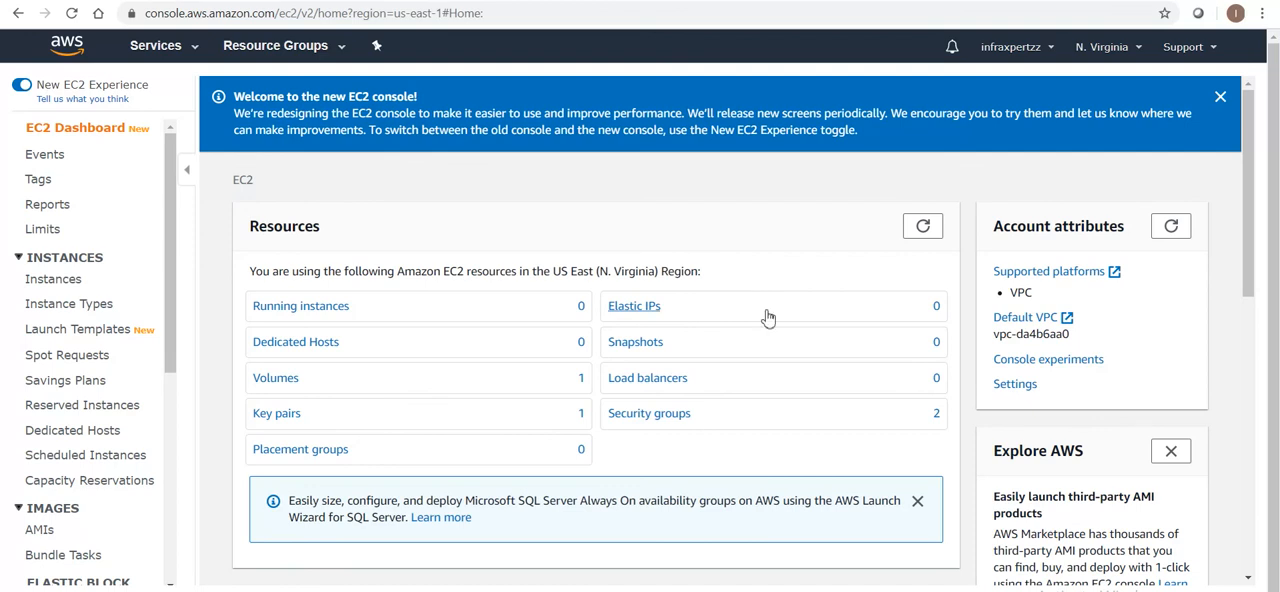
{"action": "left_click", "coordinate": [1172, 228]}
{"action": "left_click", "coordinate": [922, 228]}
Delete the launch-wizard-1 security group and refresh the resource summary on the EC2 dashboard
{"action": "left_click", "coordinate": [650, 415]}
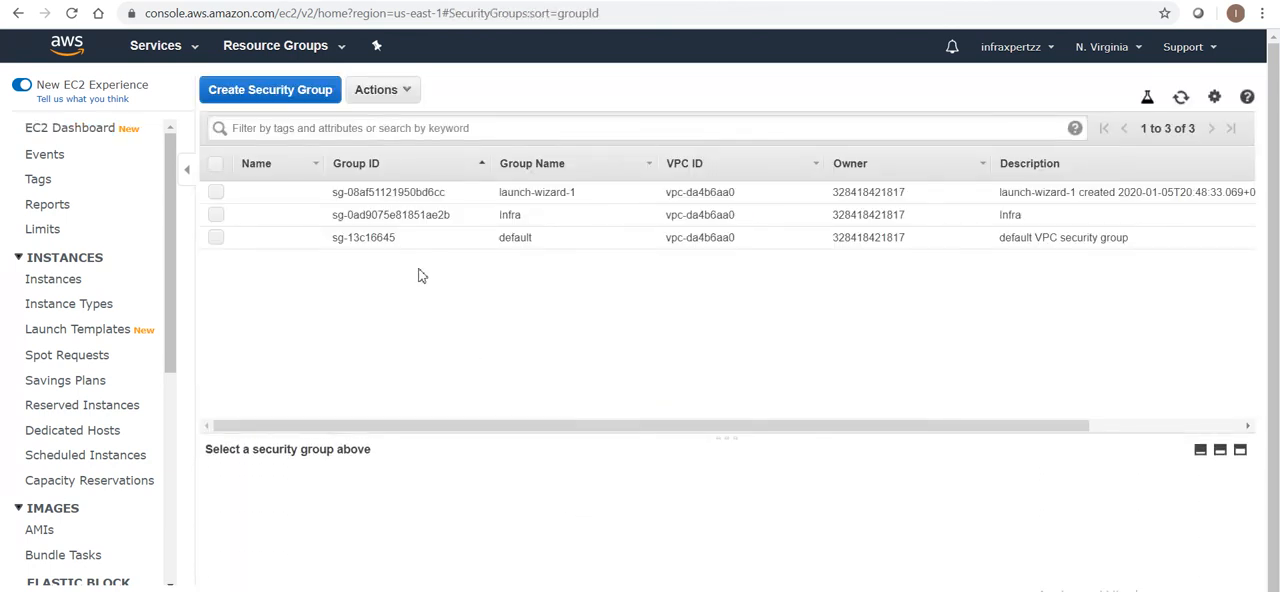
{"action": "left_click", "coordinate": [217, 192]}
{"action": "left_click", "coordinate": [408, 92]}
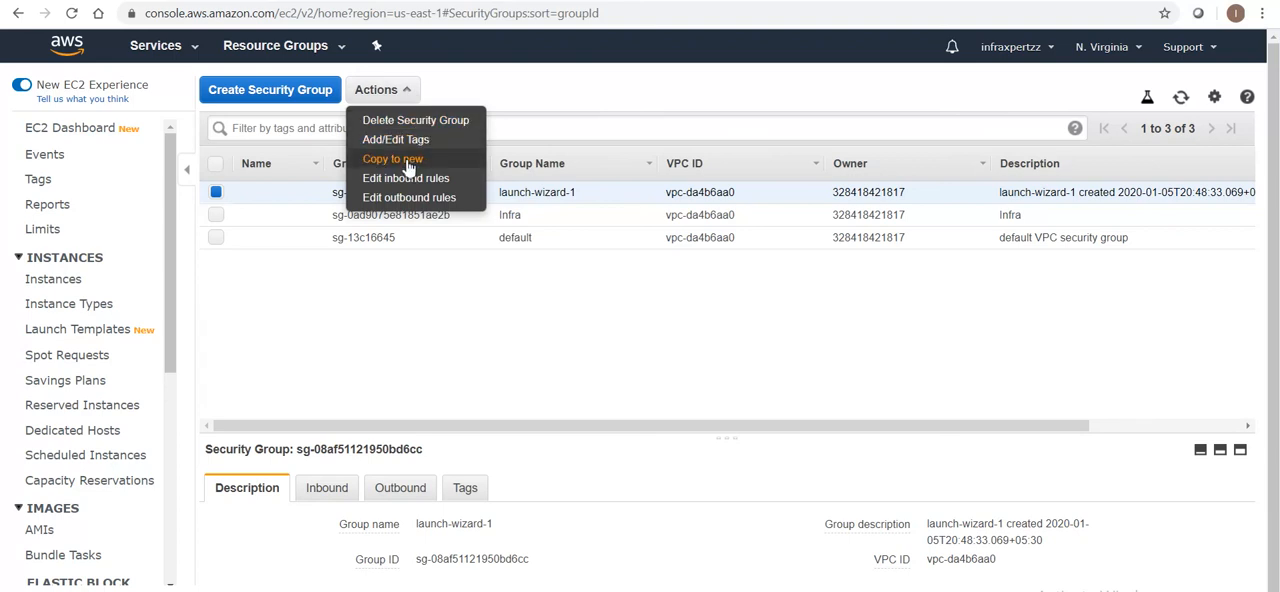
{"action": "left_click", "coordinate": [396, 126]}
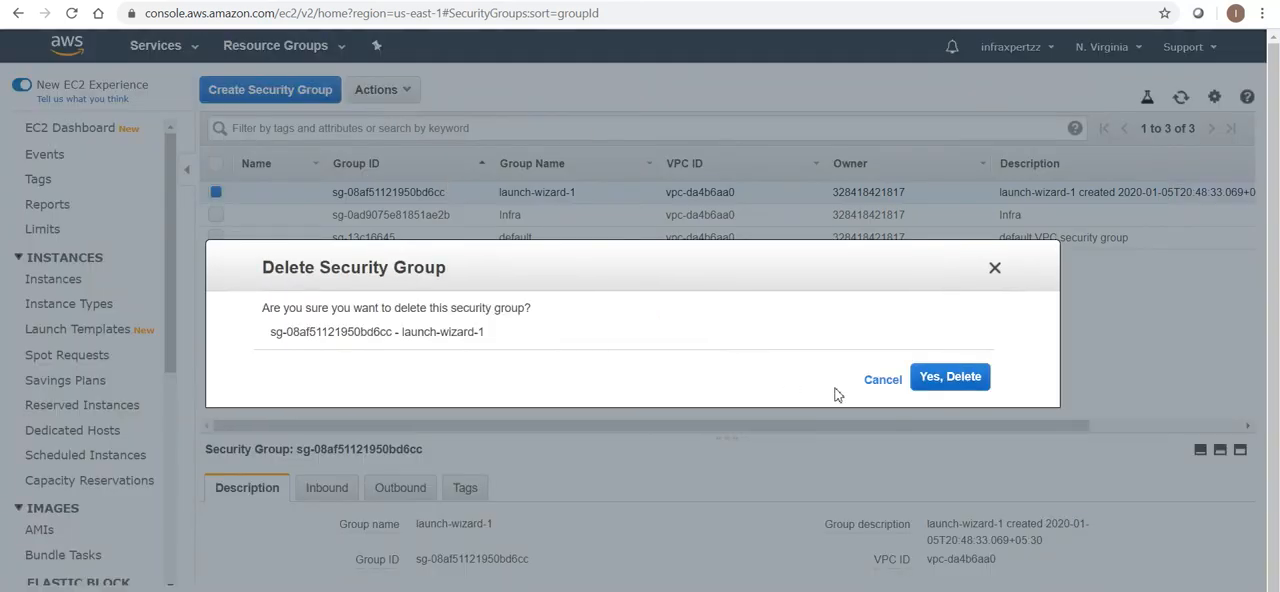
{"action": "left_click", "coordinate": [969, 376]}
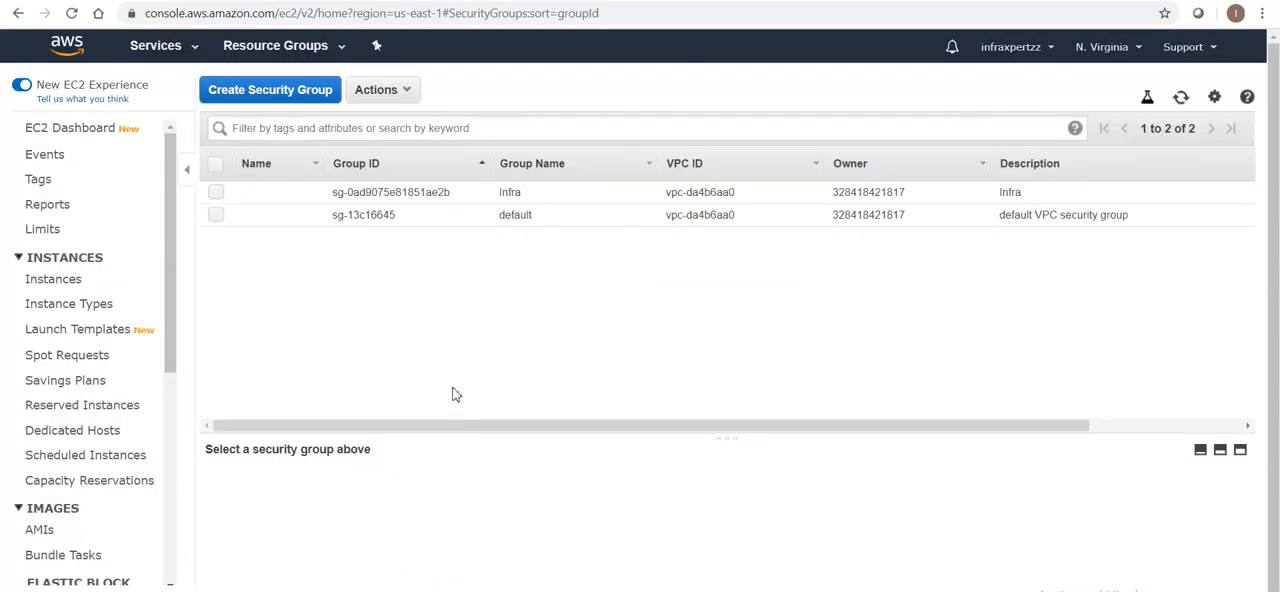
{"action": "left_click", "coordinate": [60, 131]}
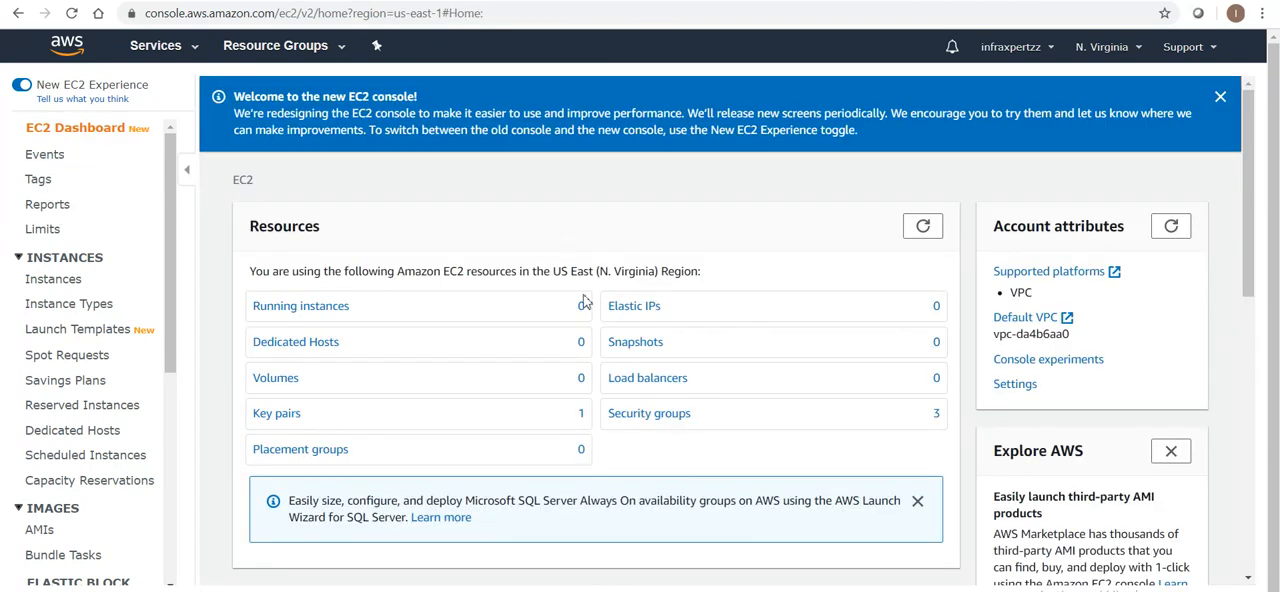
{"action": "left_click", "coordinate": [924, 228]}
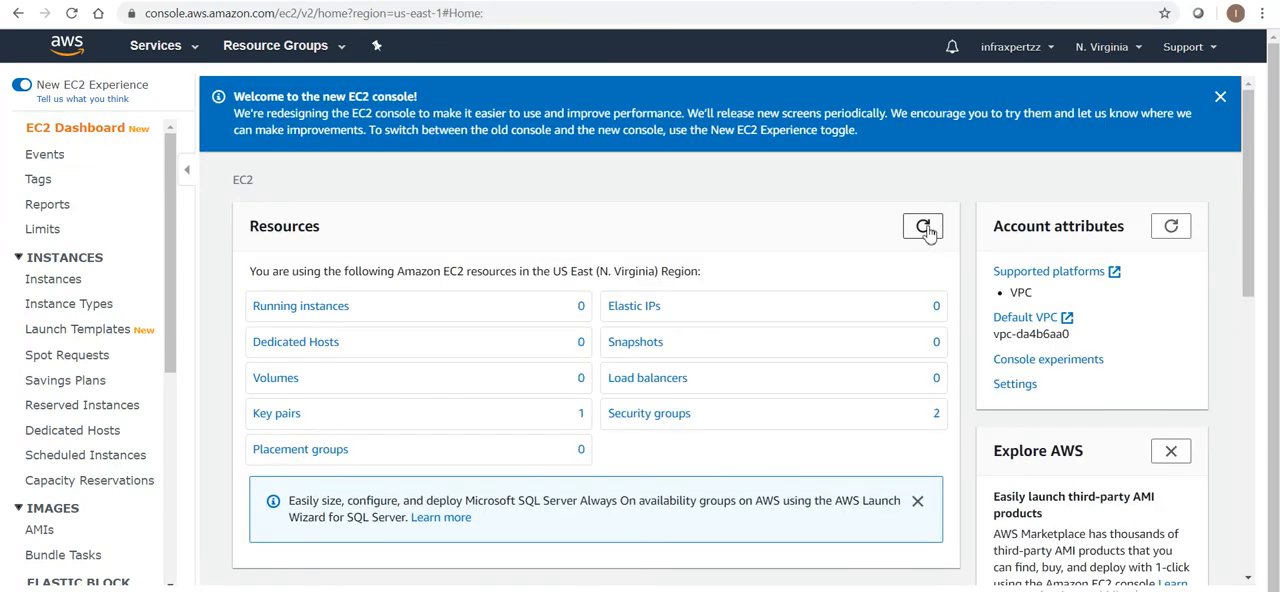